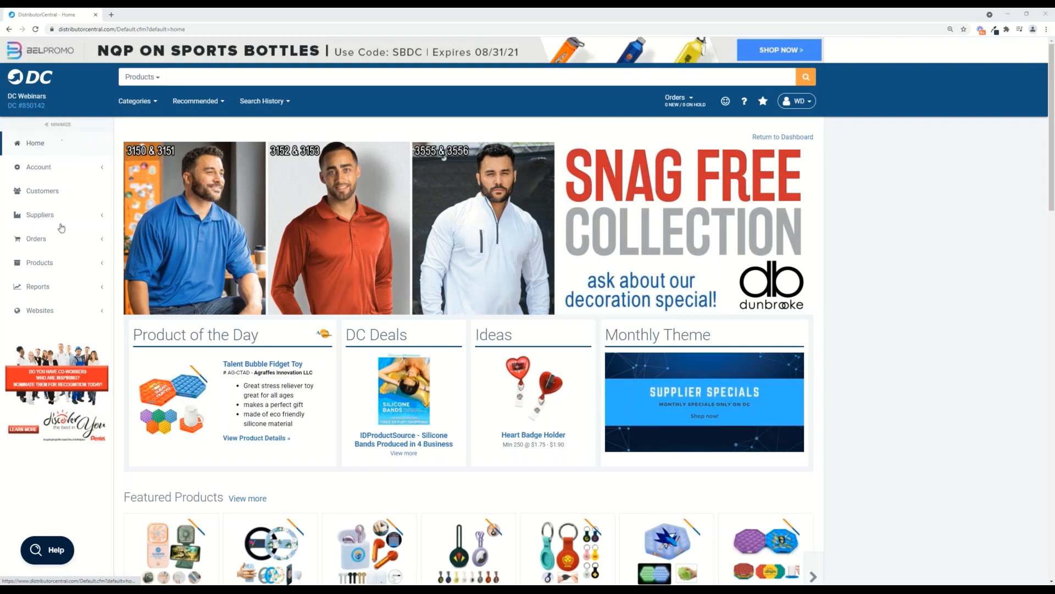
Step: Open the product search page and look over its refinement filters and product categories
left_click(64, 270)
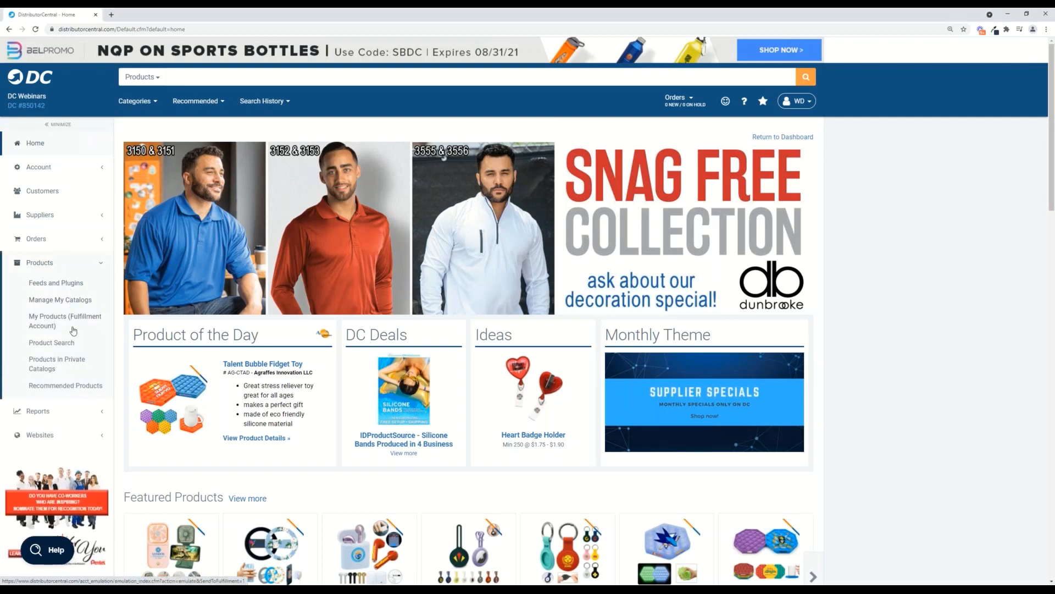
left_click(73, 344)
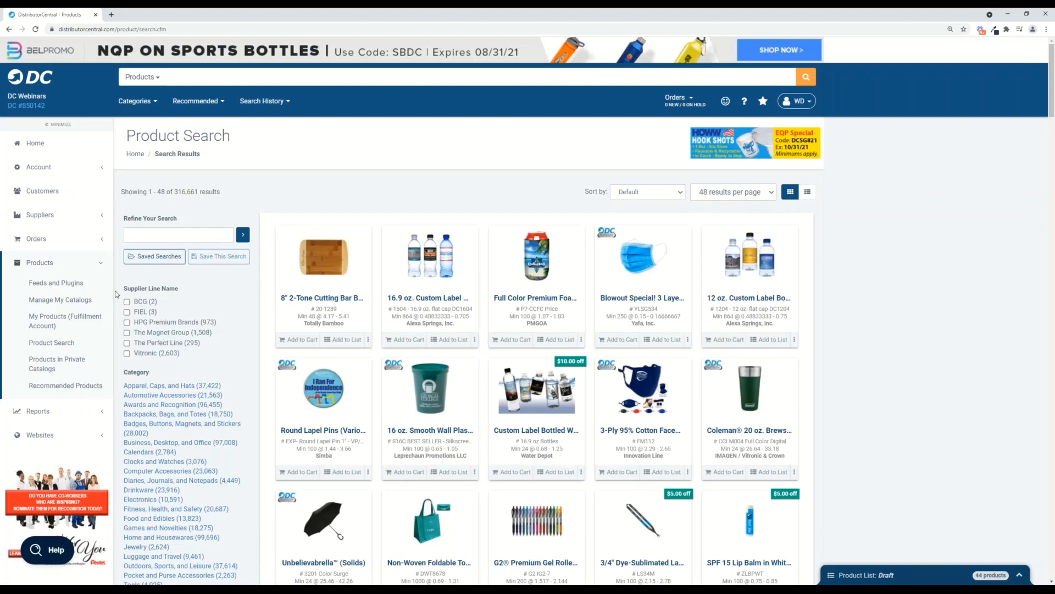
scroll(116, 294, "down", 1)
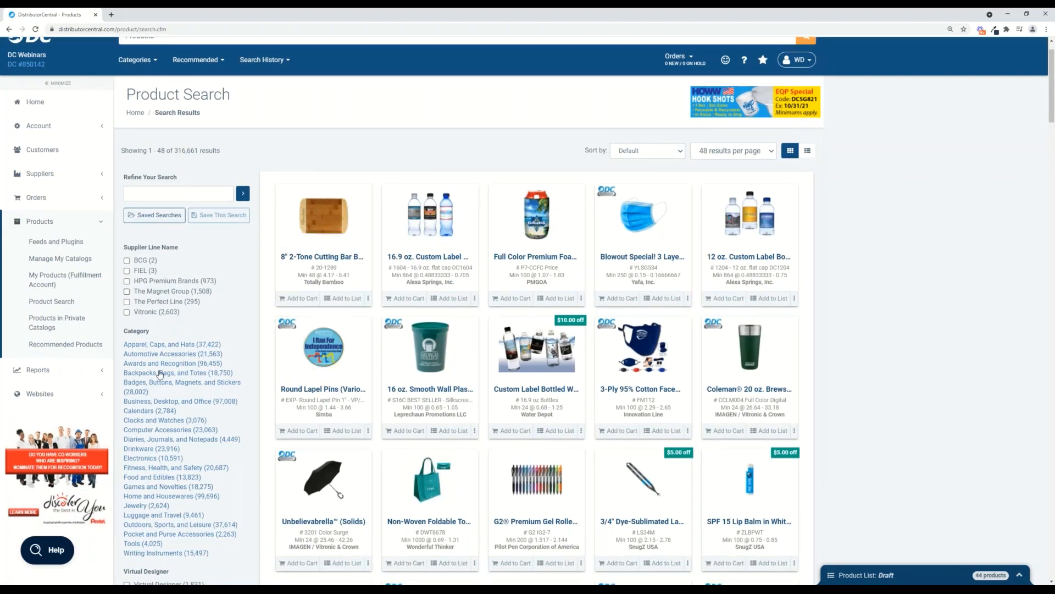
scroll(171, 304, "down", 4)
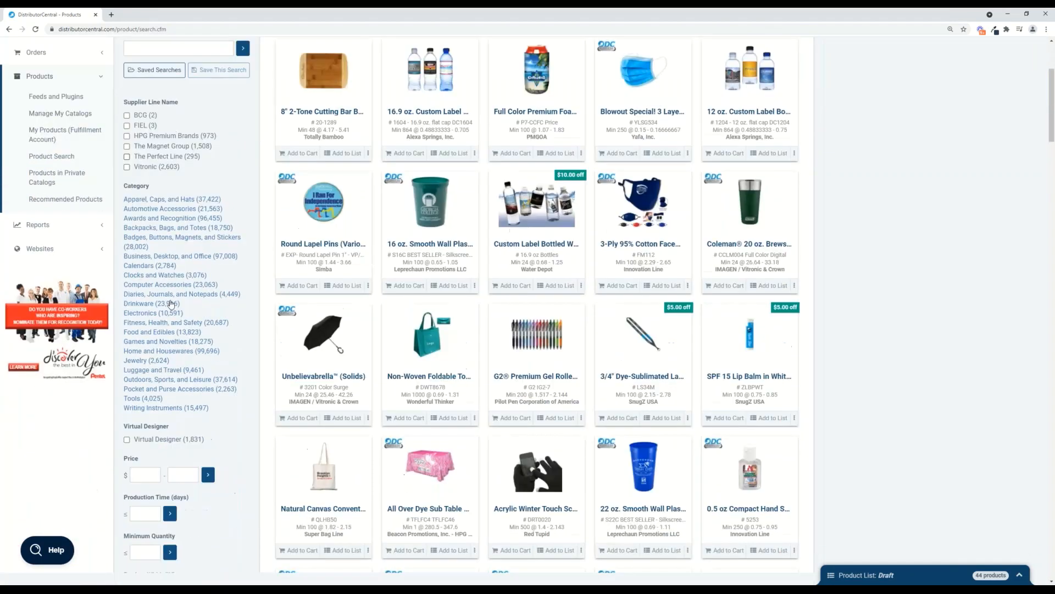
scroll(170, 304, "down", 8)
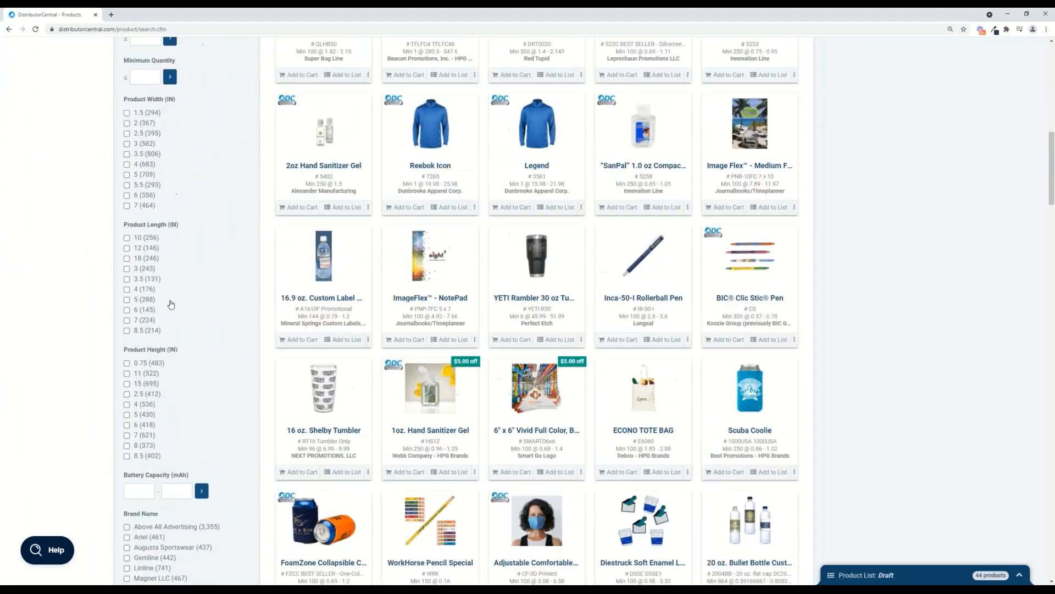
scroll(171, 304, "up", 8)
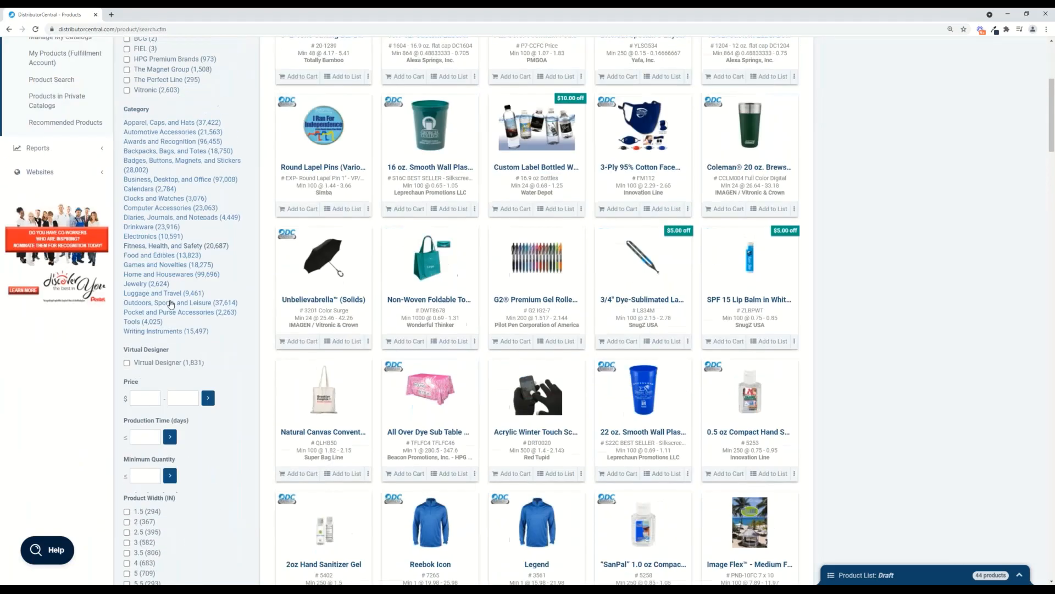
scroll(171, 304, "up", 4)
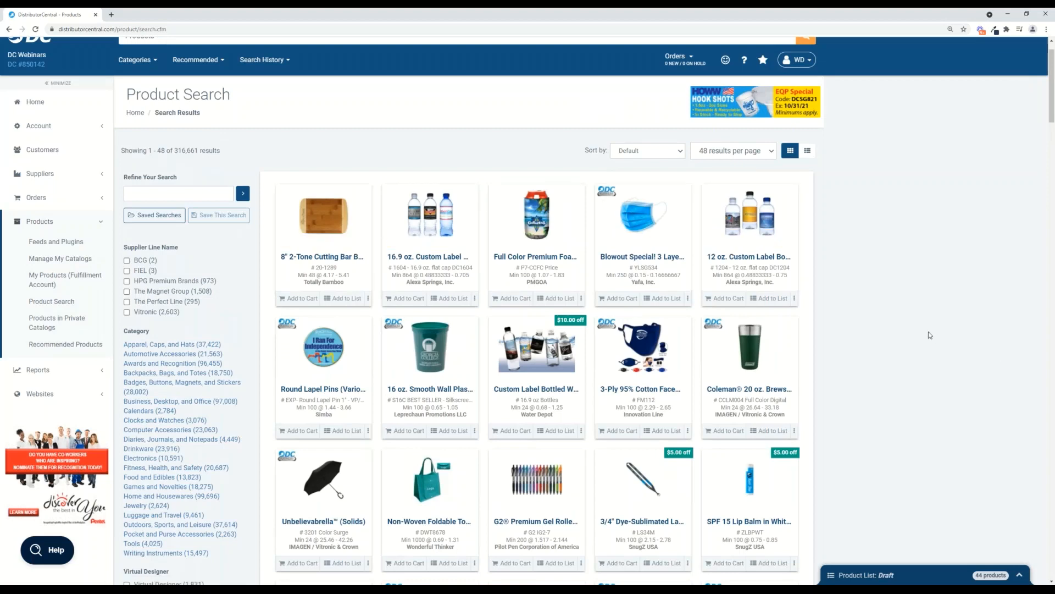
Step: Clear all products from the draft product list and collapse the list
left_click(935, 574)
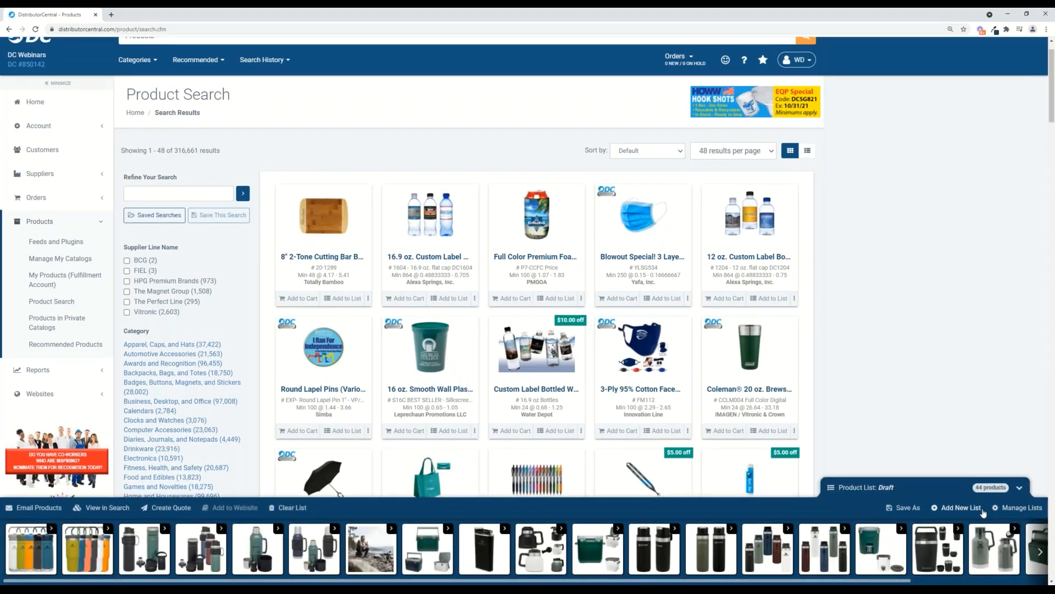
left_click(292, 508)
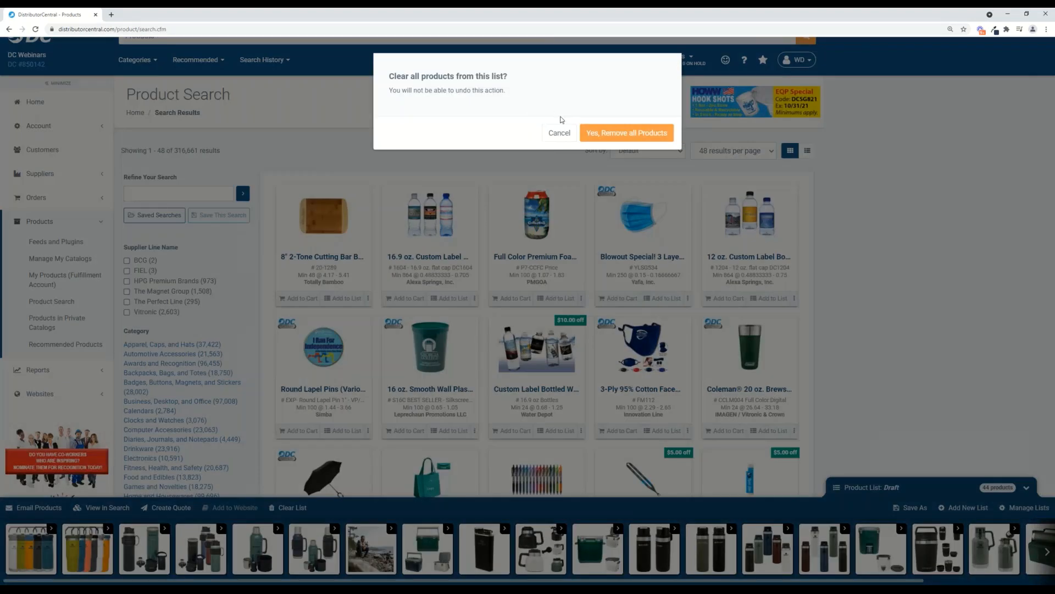
left_click(626, 132)
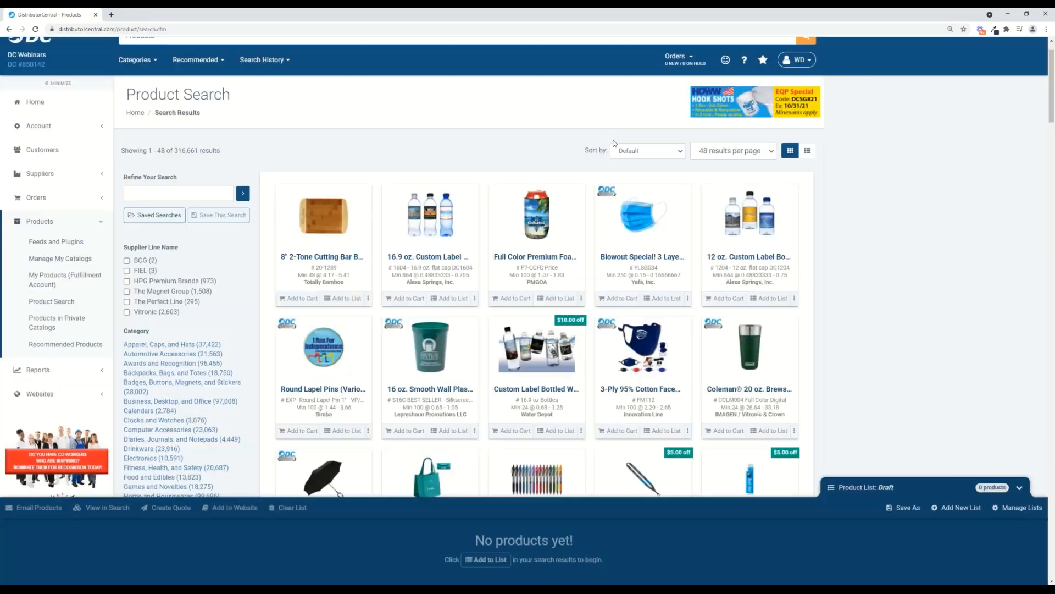
left_click(942, 489)
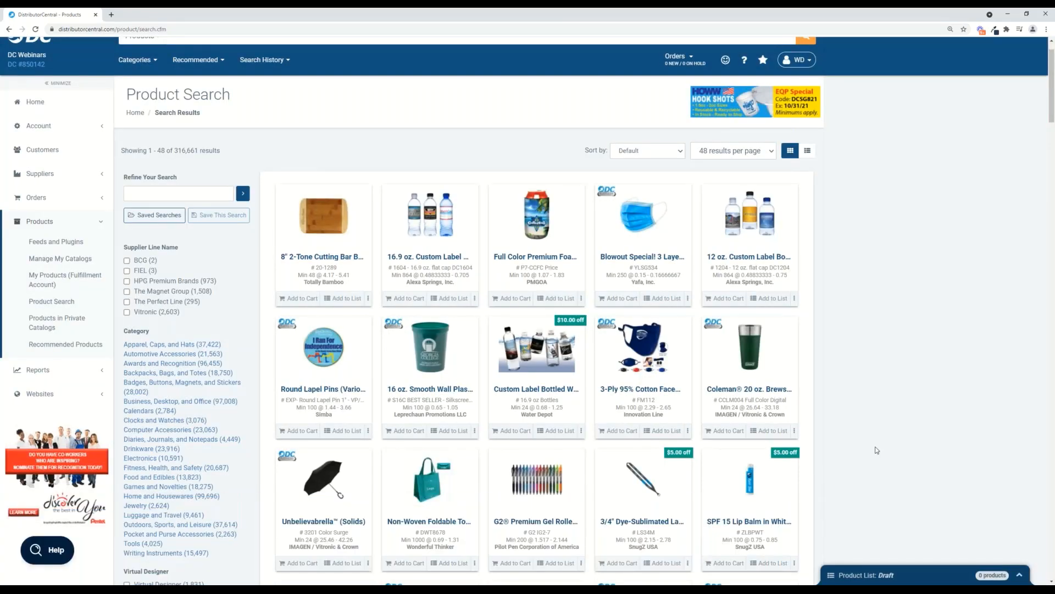
scroll(596, 353, "up", 1)
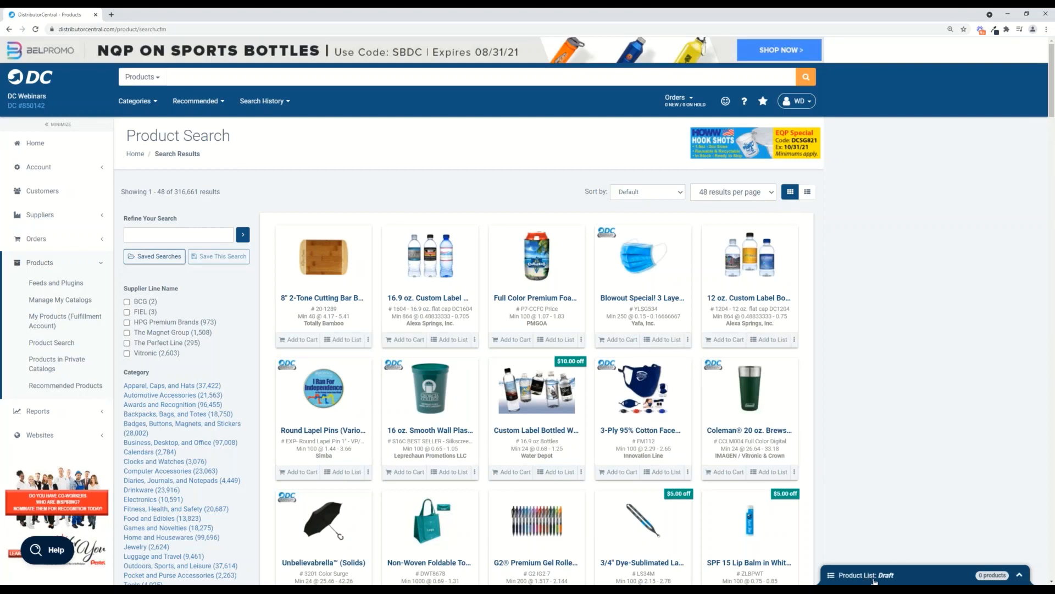
left_click(908, 577)
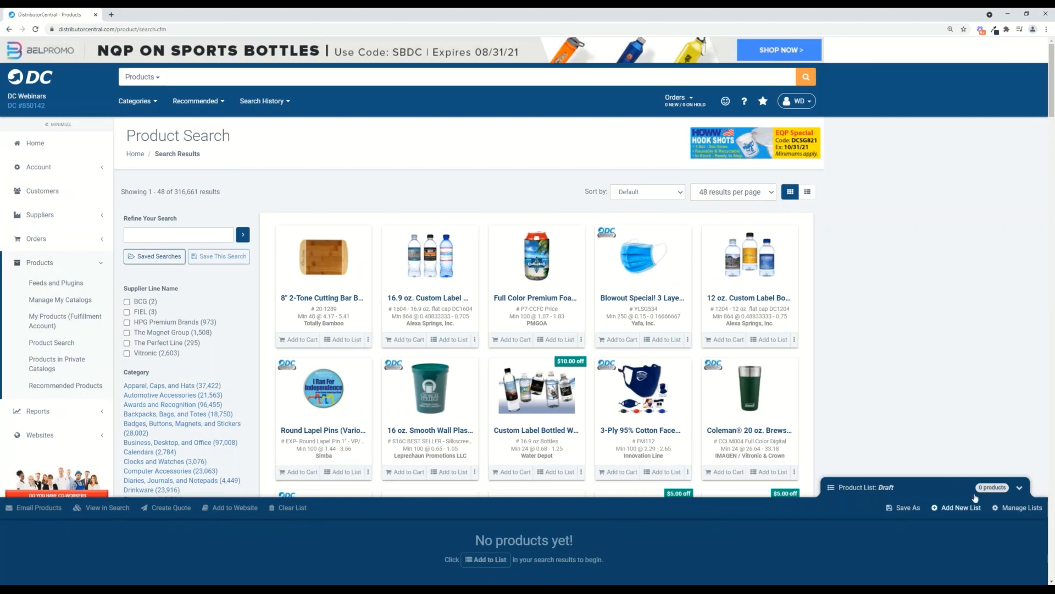
left_click(938, 491)
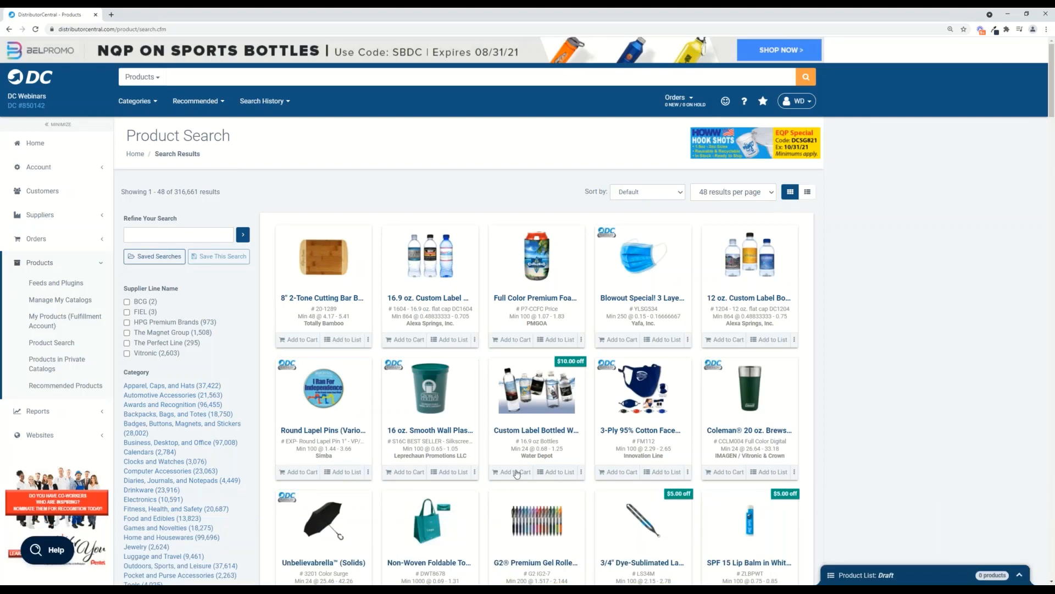
Step: Refine the product search with the keyword "Caps" and look through the results
left_click(179, 235)
type("Caps")
key("Return")
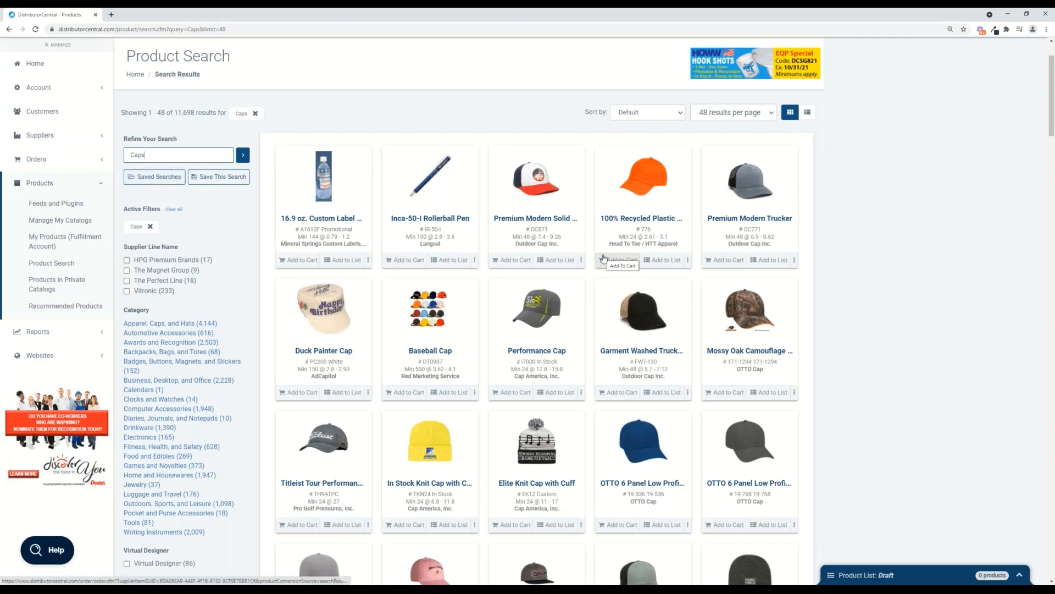
scroll(650, 237, "down", 2)
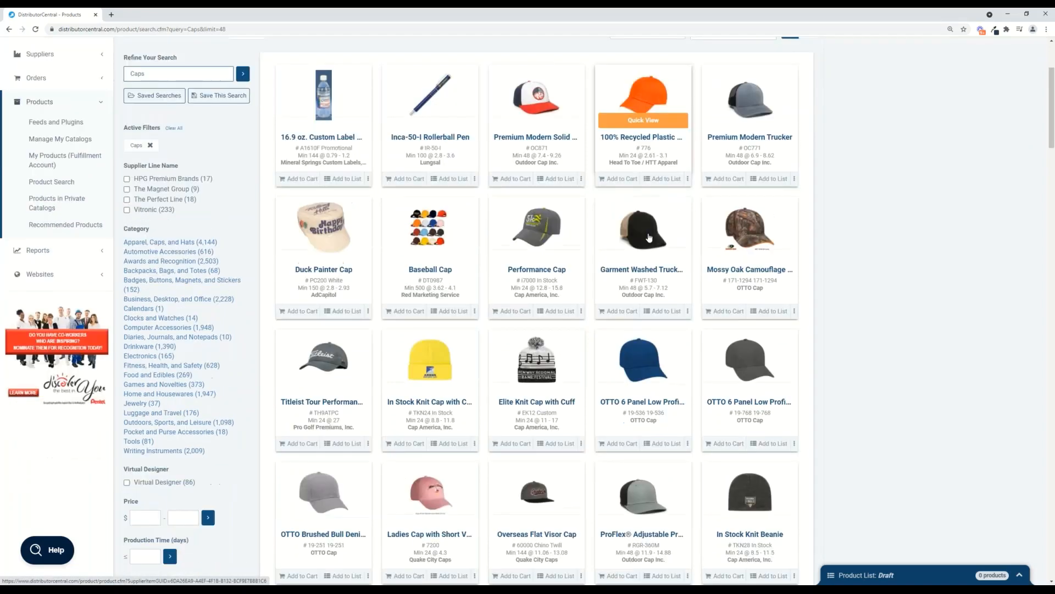
scroll(649, 238, "down", 1)
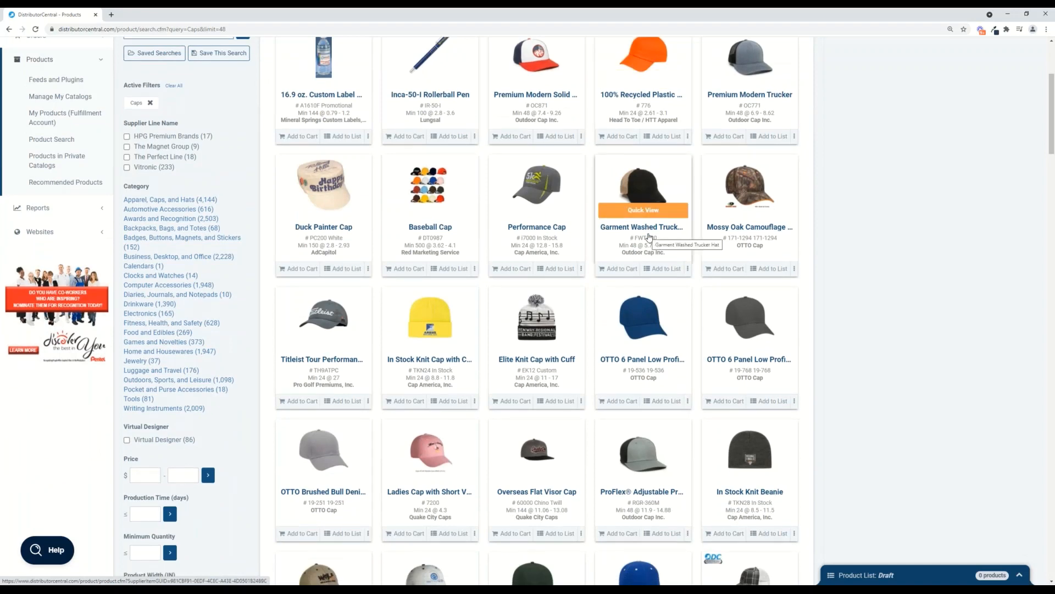
scroll(649, 237, "up", 3)
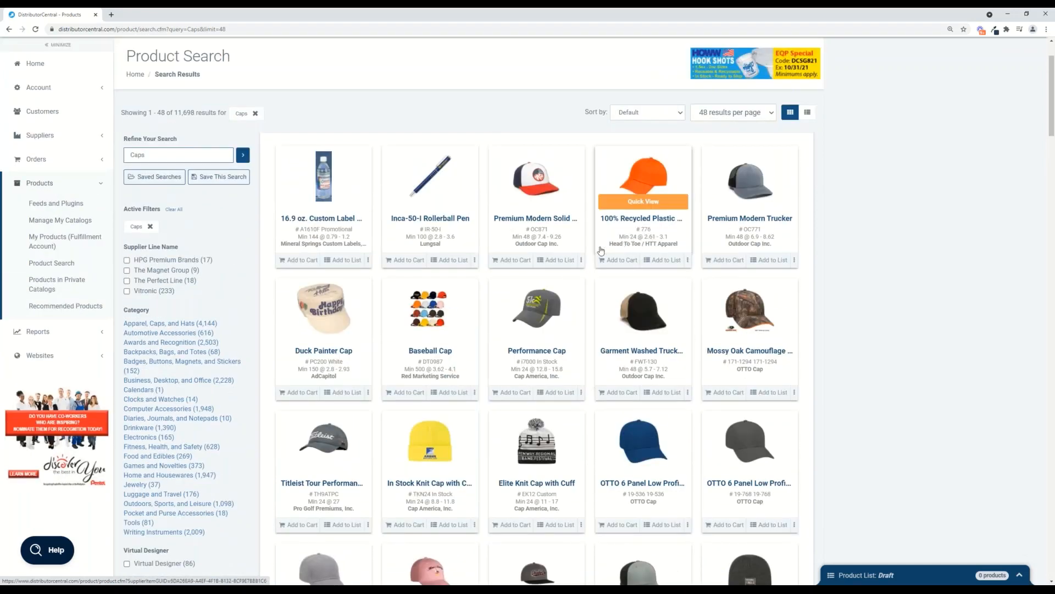
Step: Add the Premium Modern Solid, 100% Recycled Plastic, Premium Modern Trucker, Performance, Garment Washed Trucker and Mossy Oak Camouflage caps to the draft product list
left_click(557, 262)
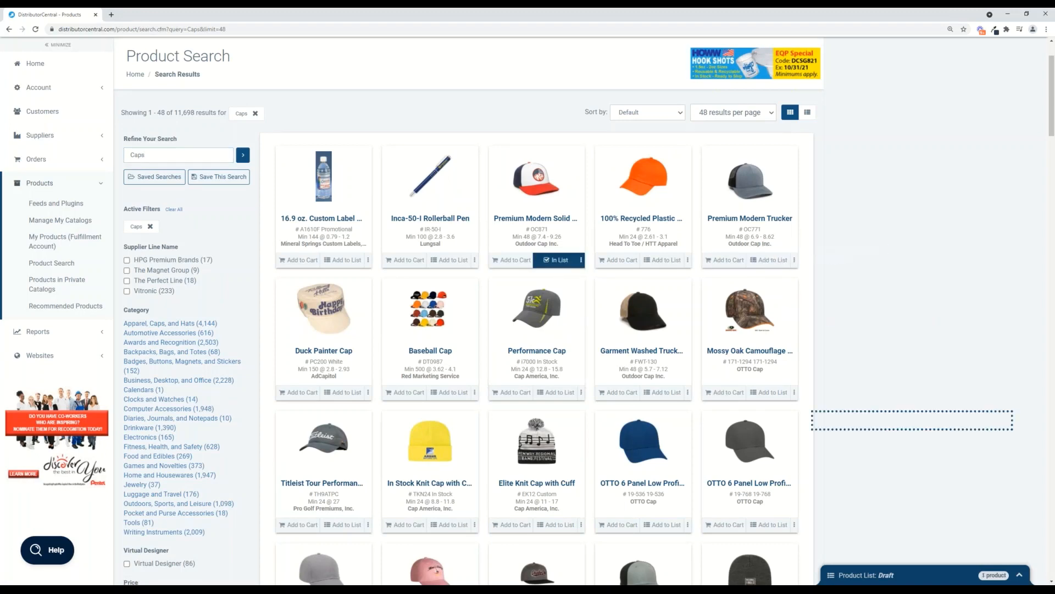
left_click(666, 260)
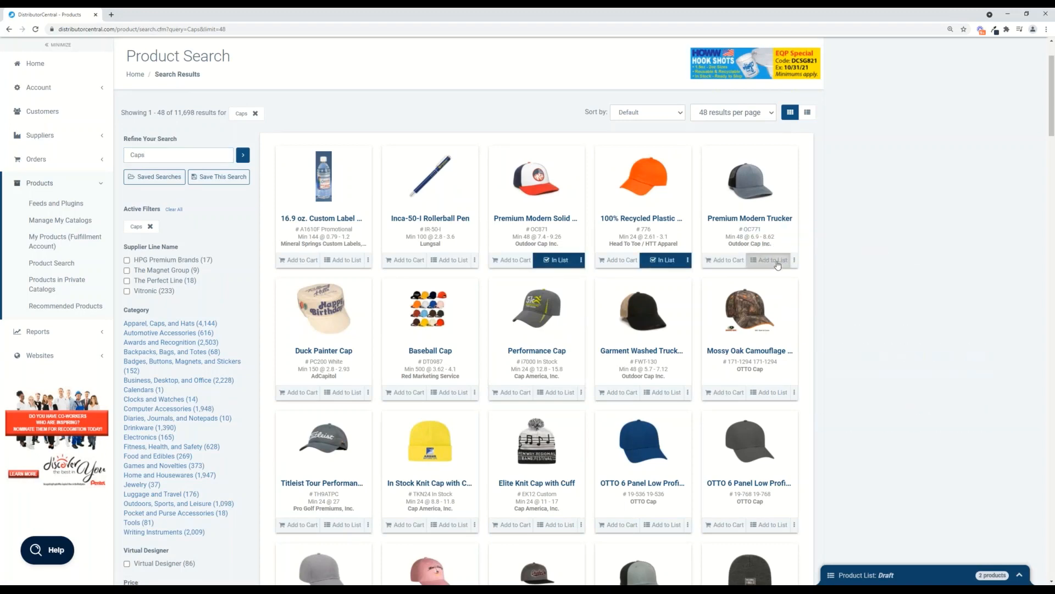
left_click(777, 264)
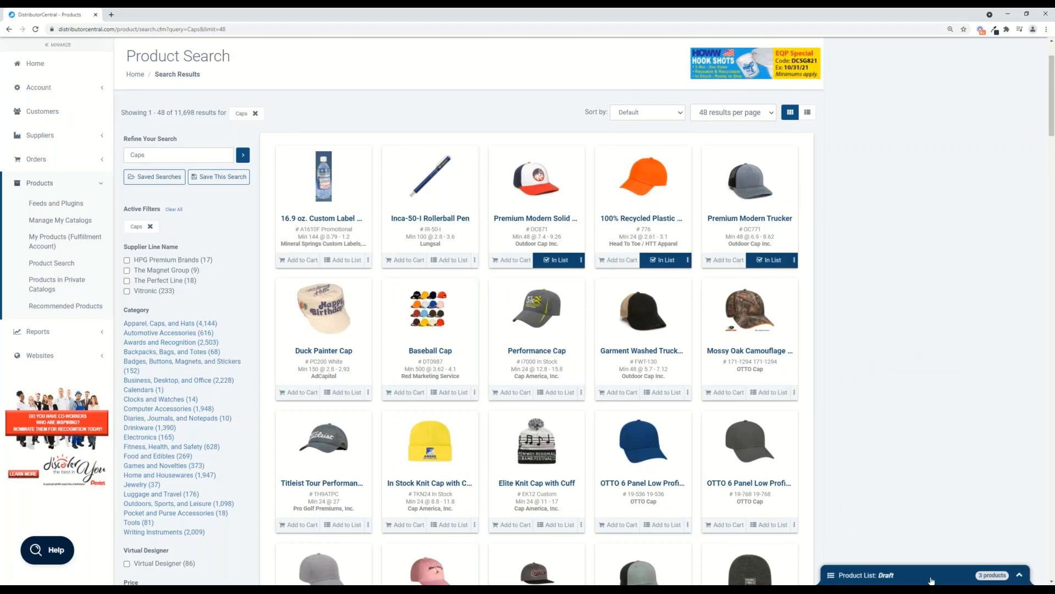
left_click(559, 392)
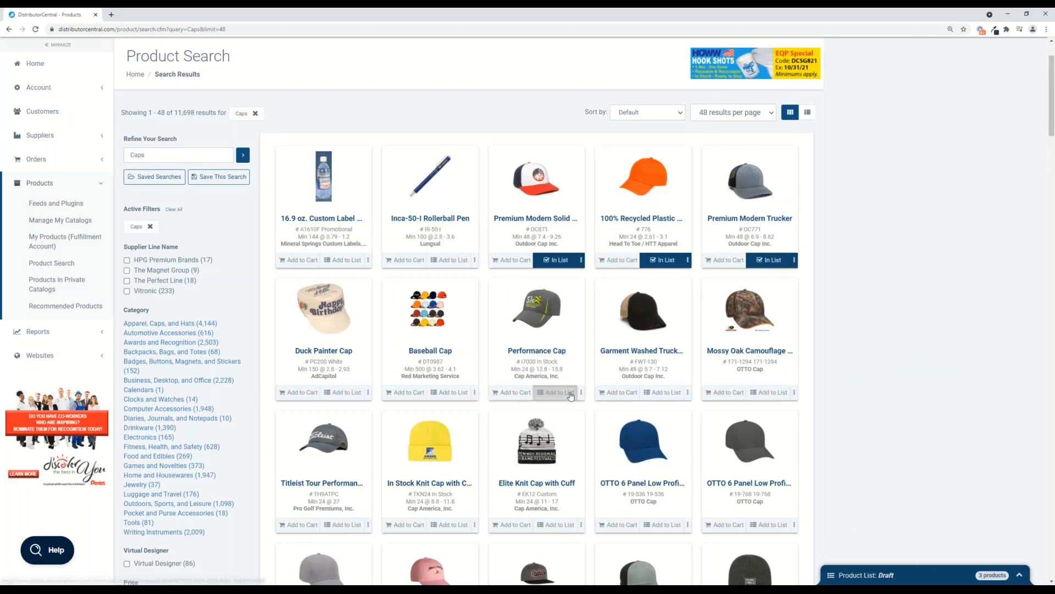
left_click(670, 391)
left_click(770, 392)
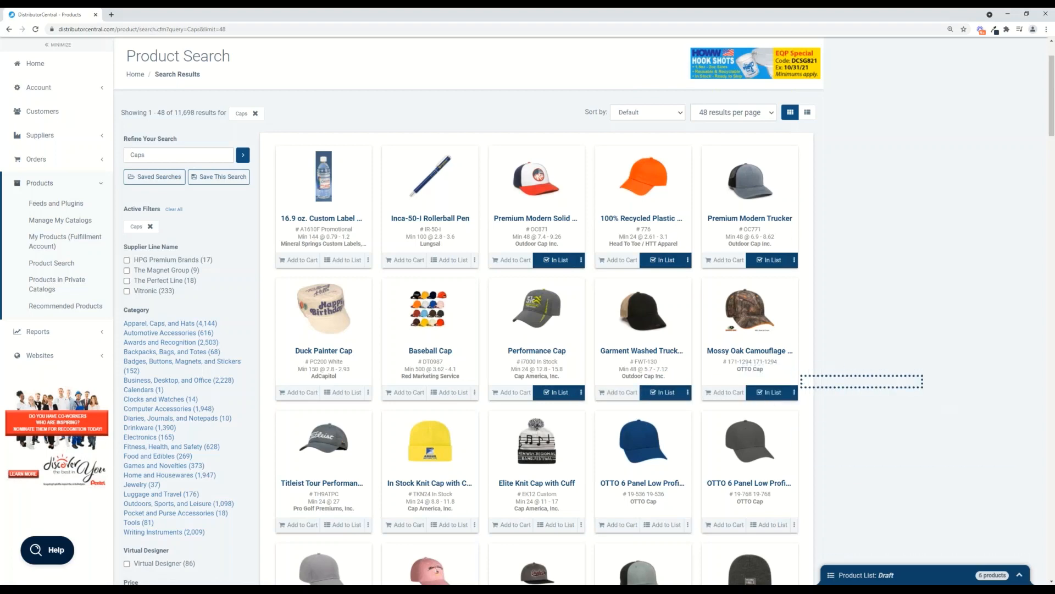
Step: Add the Titleist Tour Performance cap and the OTTO 6 Panel Low Profile caps 19-536 and 19-768 to the draft product list
left_click(343, 524)
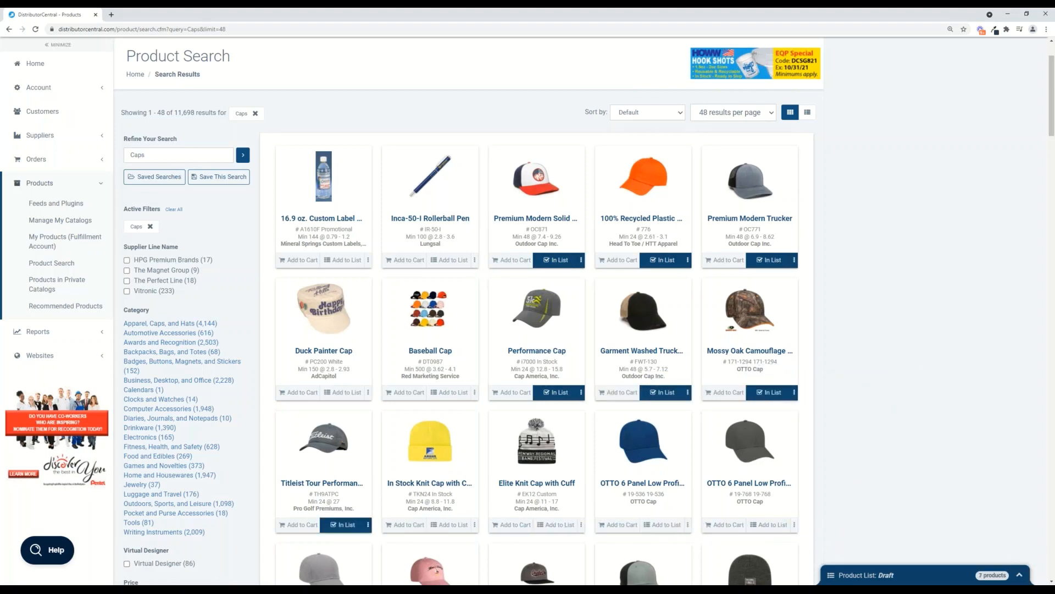
left_click(674, 526)
left_click(772, 525)
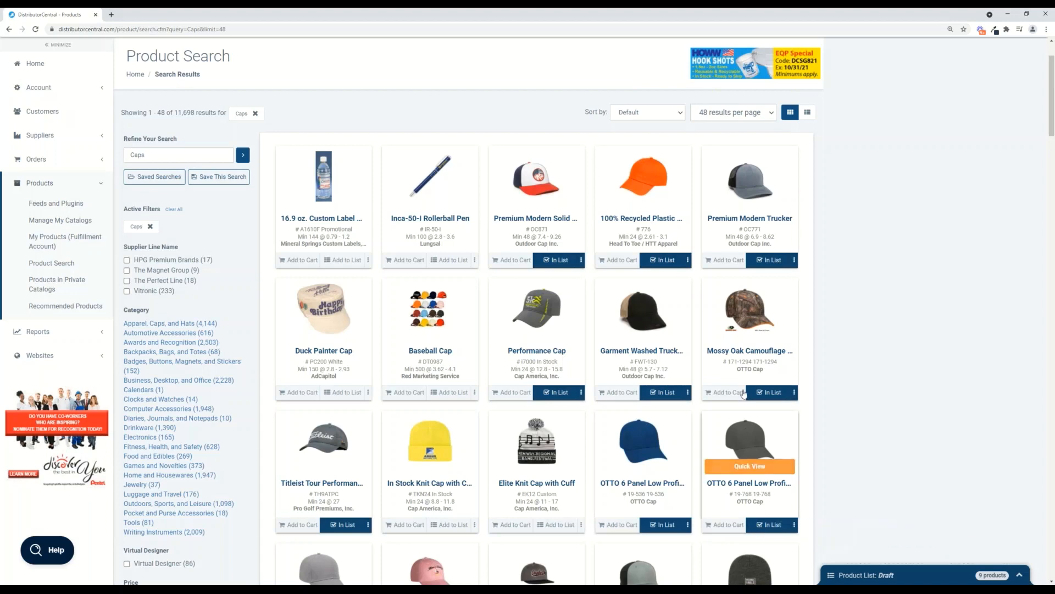
scroll(744, 380, "down", 2)
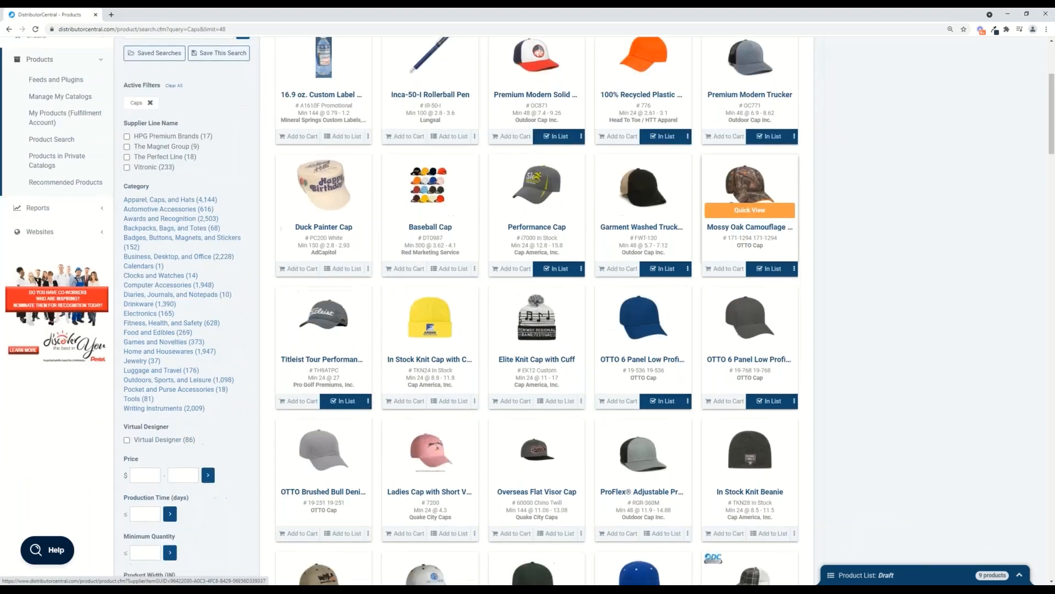
Step: Start an email of the draft product list and fill in the additional recipient's e-mail address
left_click(915, 581)
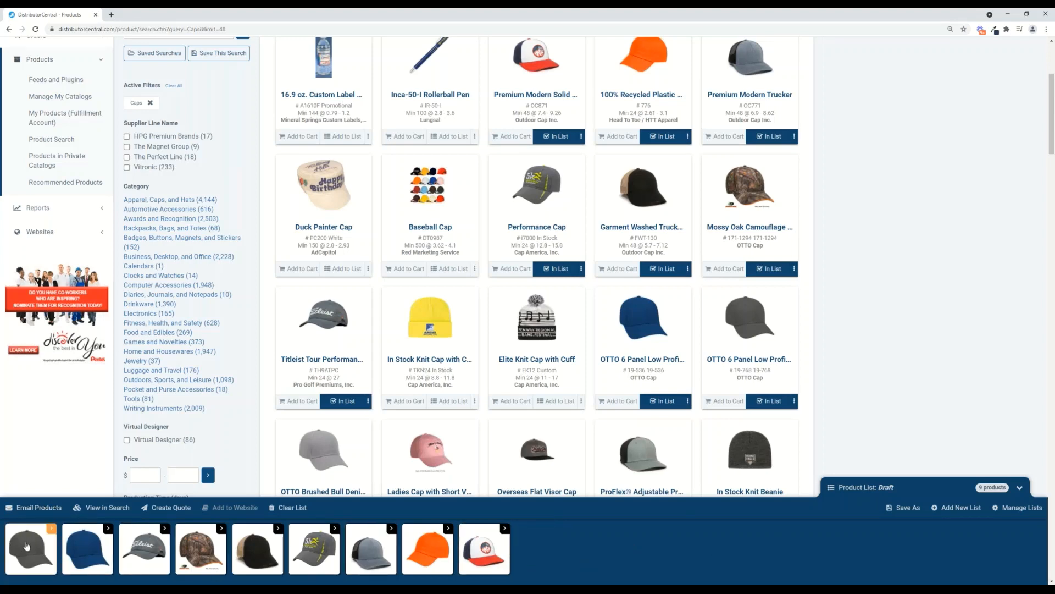
left_click(27, 510)
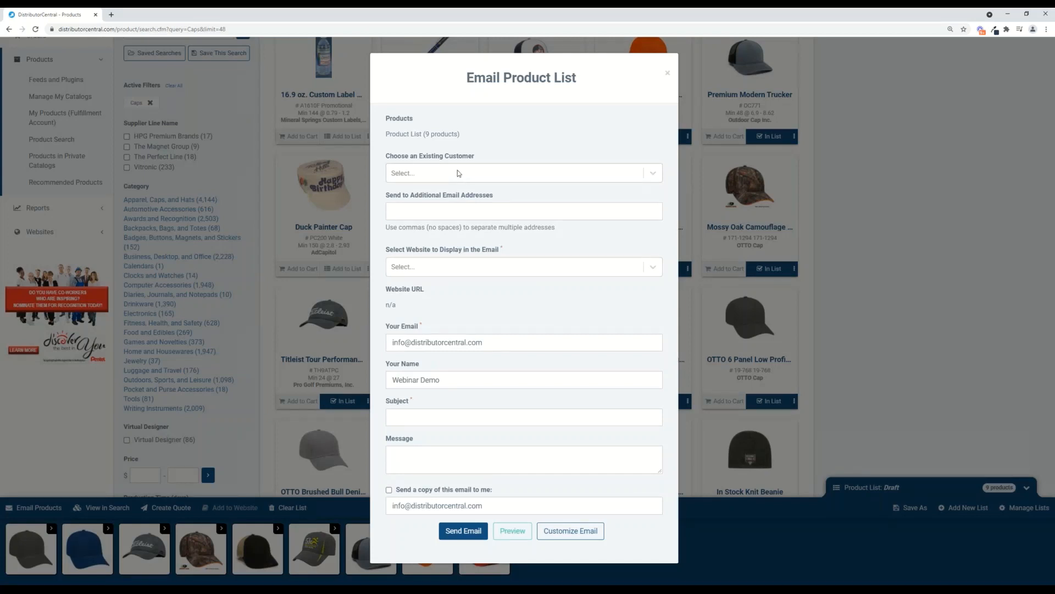
left_click(497, 211)
left_click(531, 238)
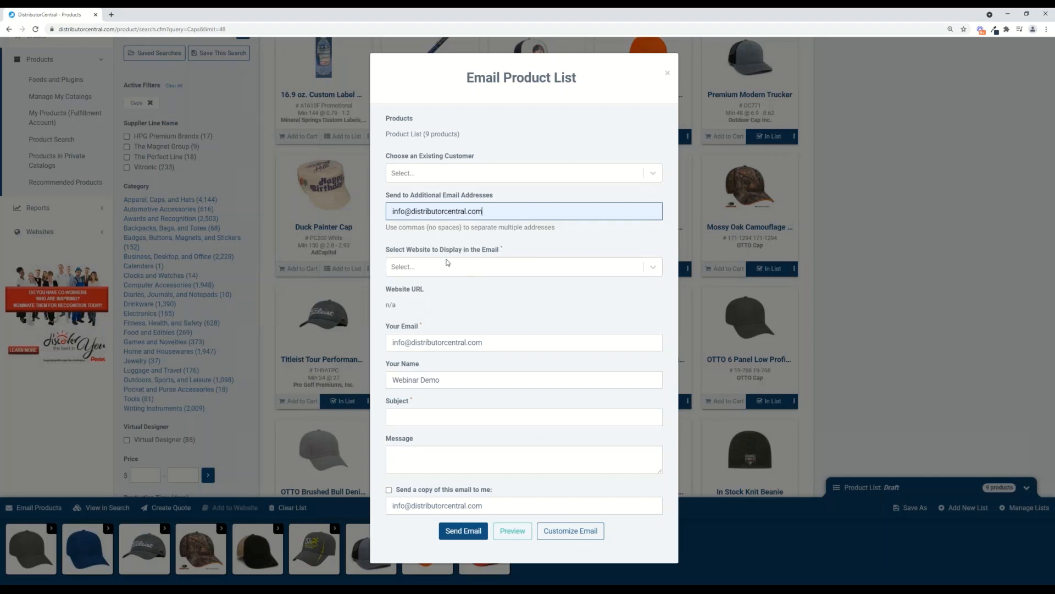
Step: Choose none as the website to display in the product list email
left_click(458, 267)
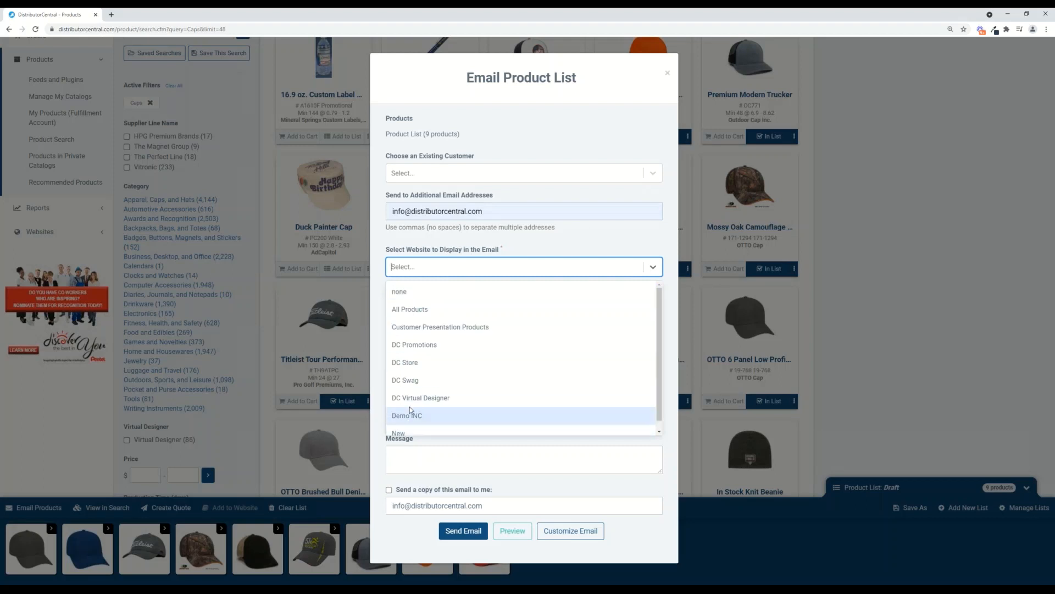
left_click(427, 299)
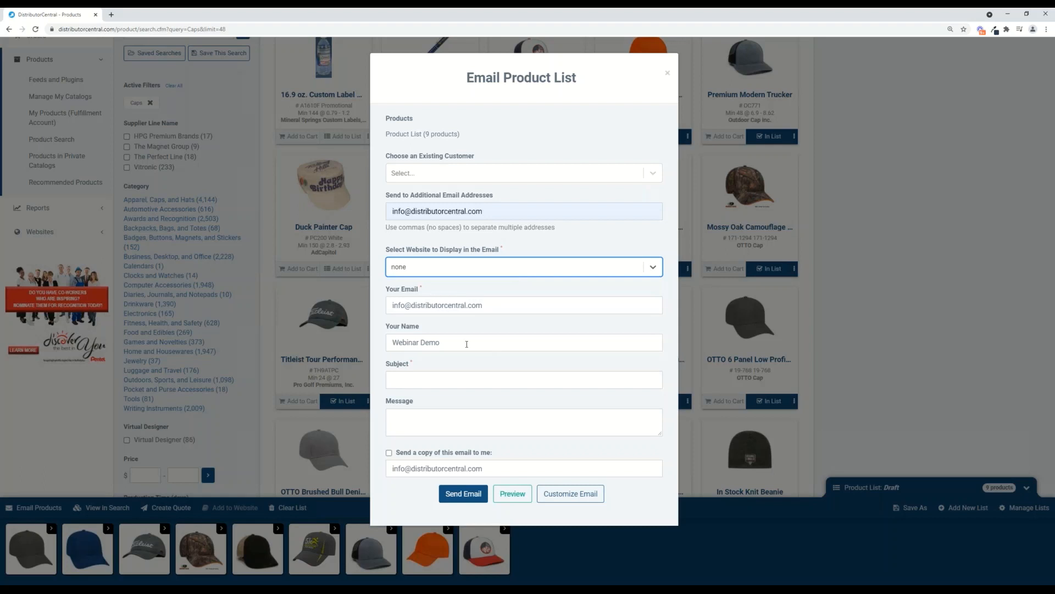
left_click_drag(467, 345, 393, 340)
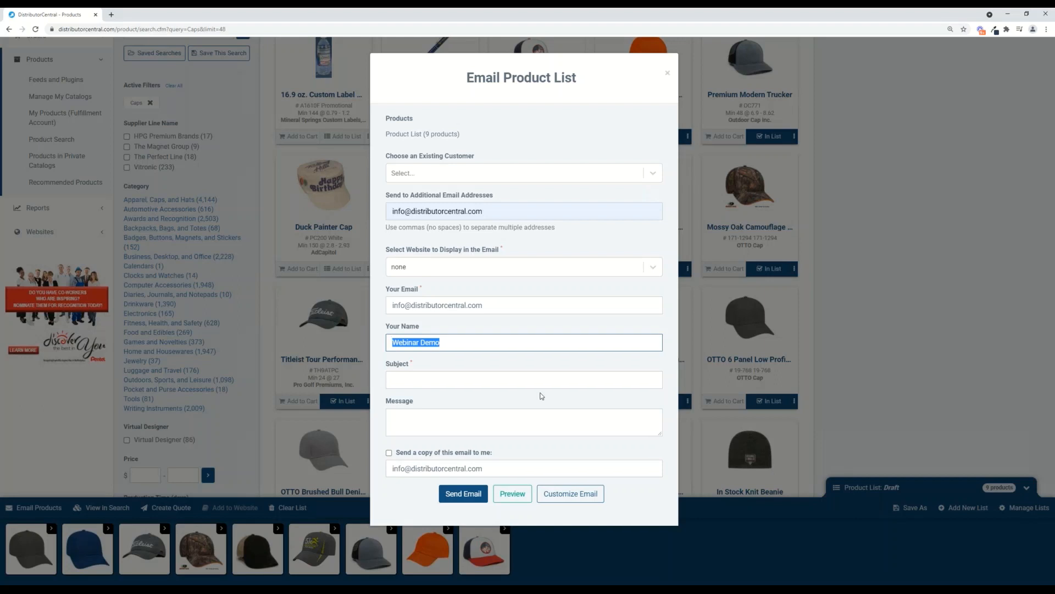
Step: Enter "NEW Caps" as the email subject and "Check out these latest caps!" as the message
left_click(527, 381)
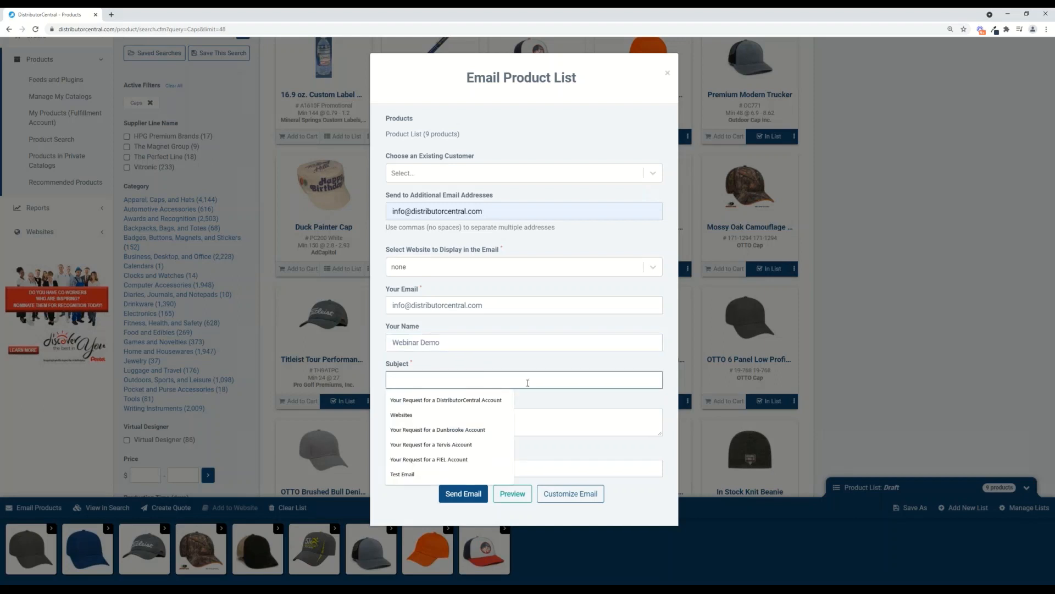
type("NEW Caps")
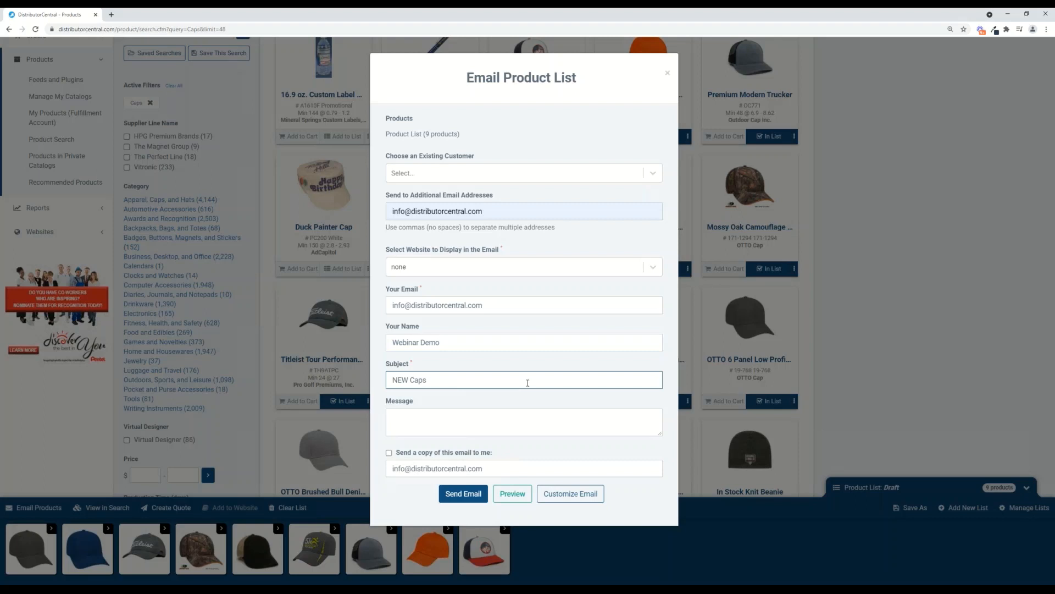
left_click(574, 423)
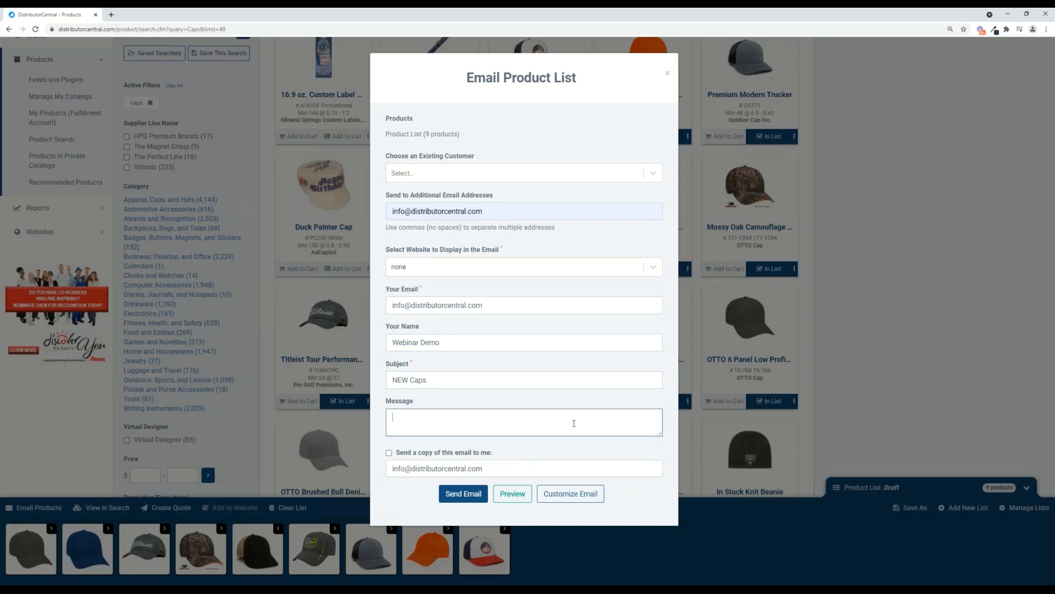
type("Check out these latest caps!")
Step: Preview the product list email, review the message, descriptions and pricing details of the listed caps, and return to the form
left_click(522, 493)
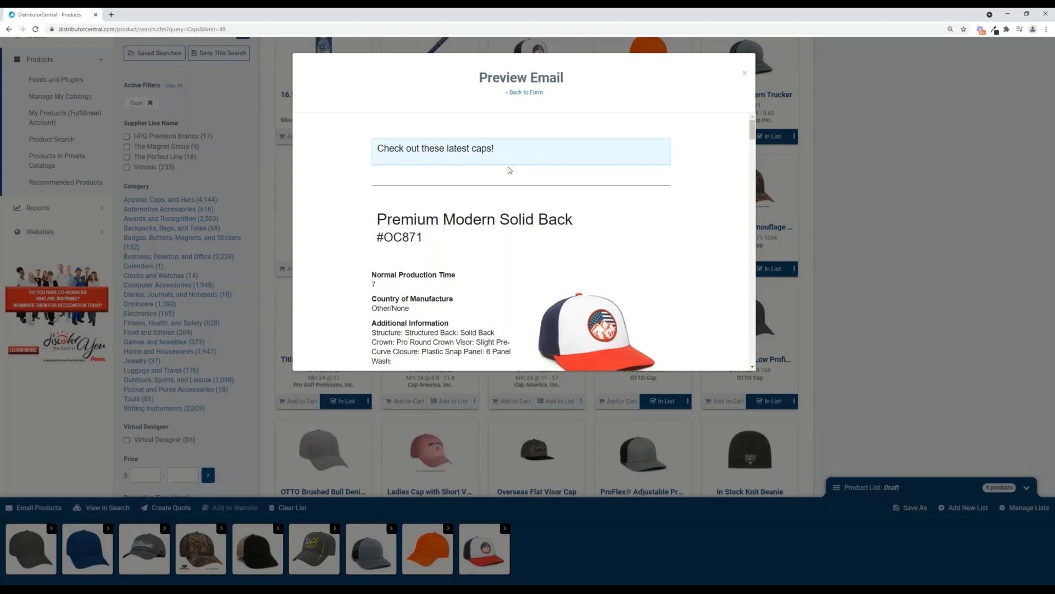
scroll(510, 171, "down", 2)
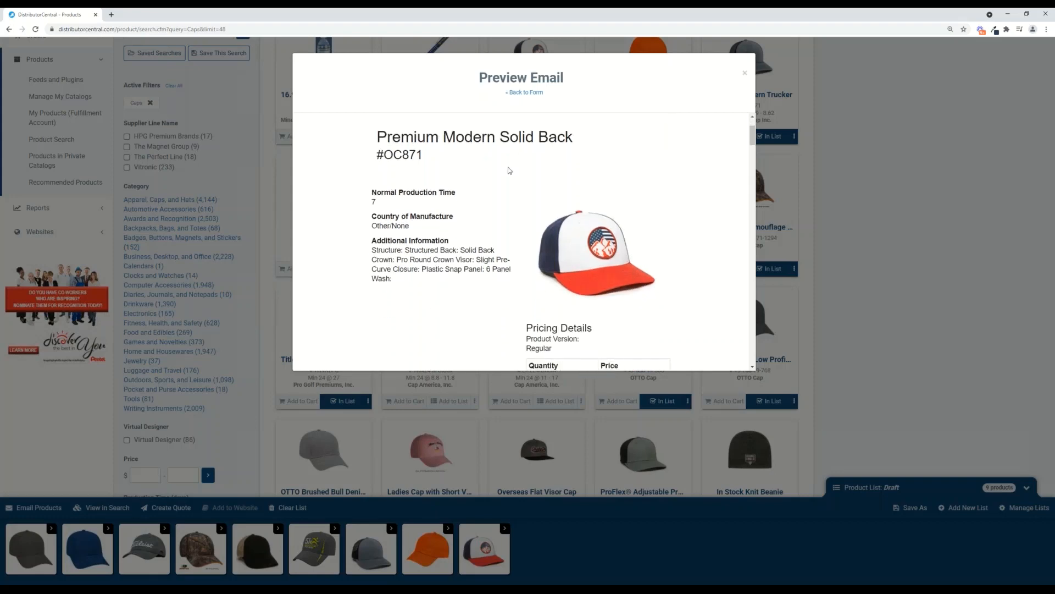
scroll(510, 171, "down", 3)
scroll(510, 171, "up", 2)
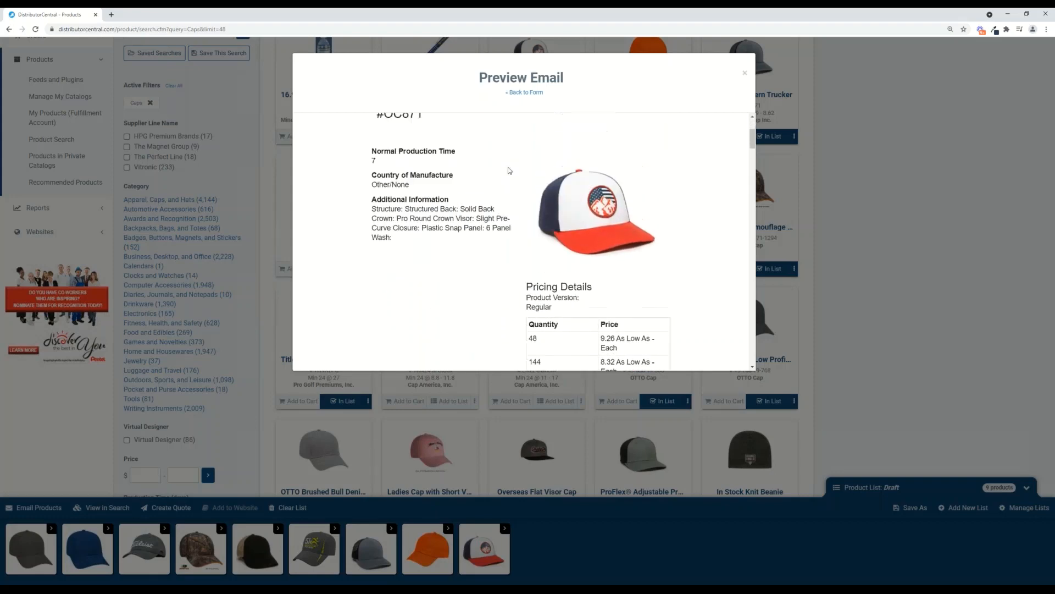
scroll(510, 171, "up", 1)
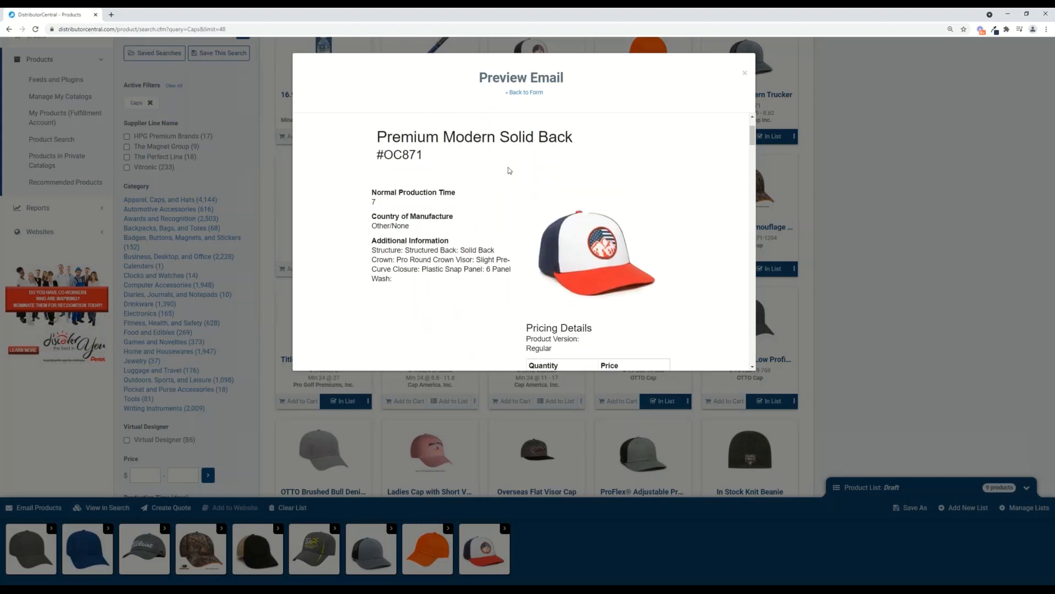
scroll(509, 171, "down", 1)
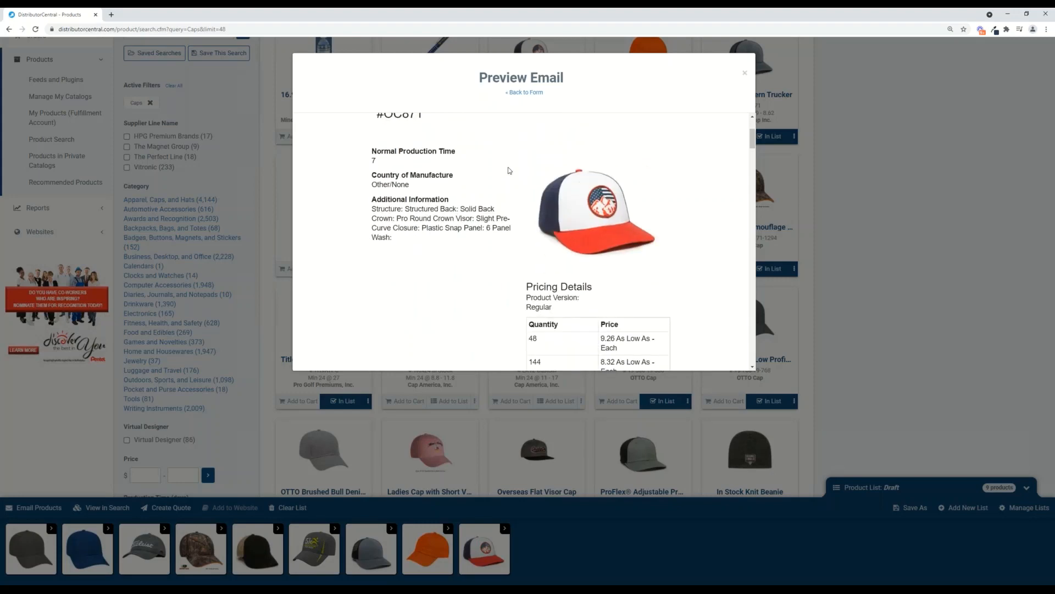
scroll(509, 171, "down", 3)
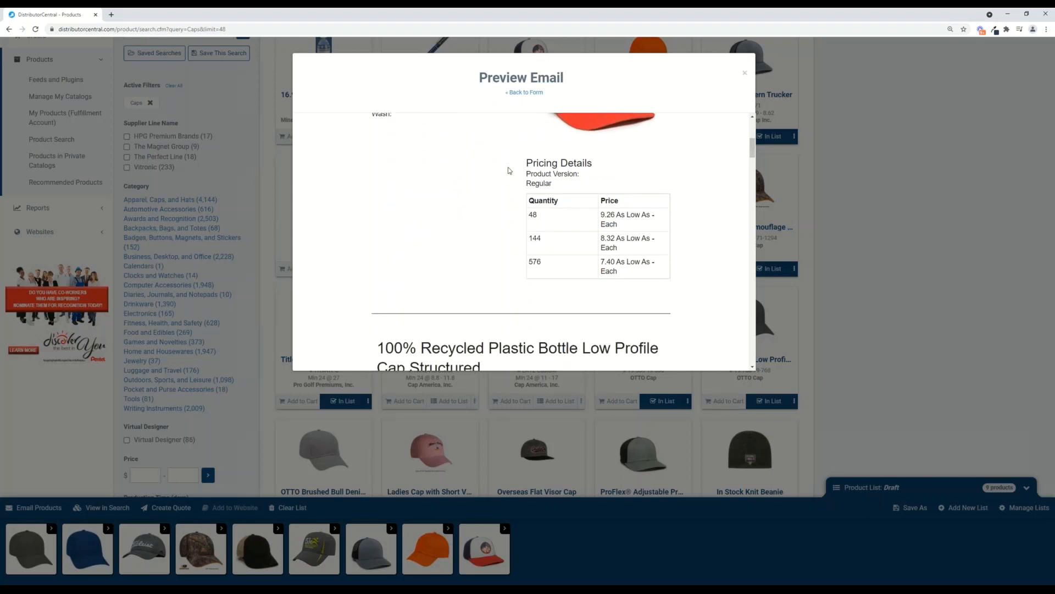
scroll(510, 171, "down", 10)
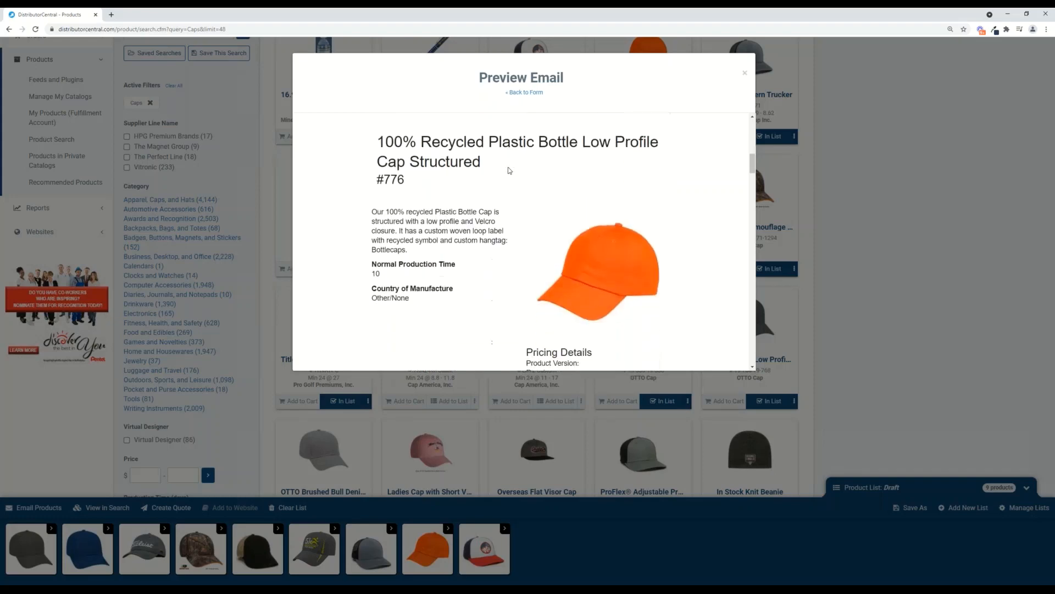
scroll(509, 171, "down", 3)
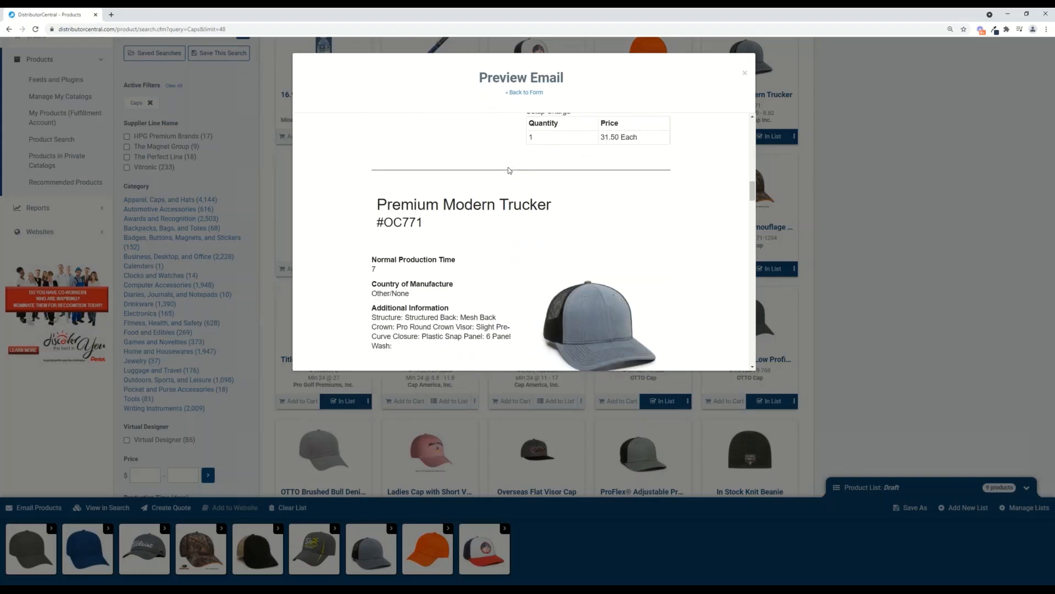
scroll(509, 171, "up", 2)
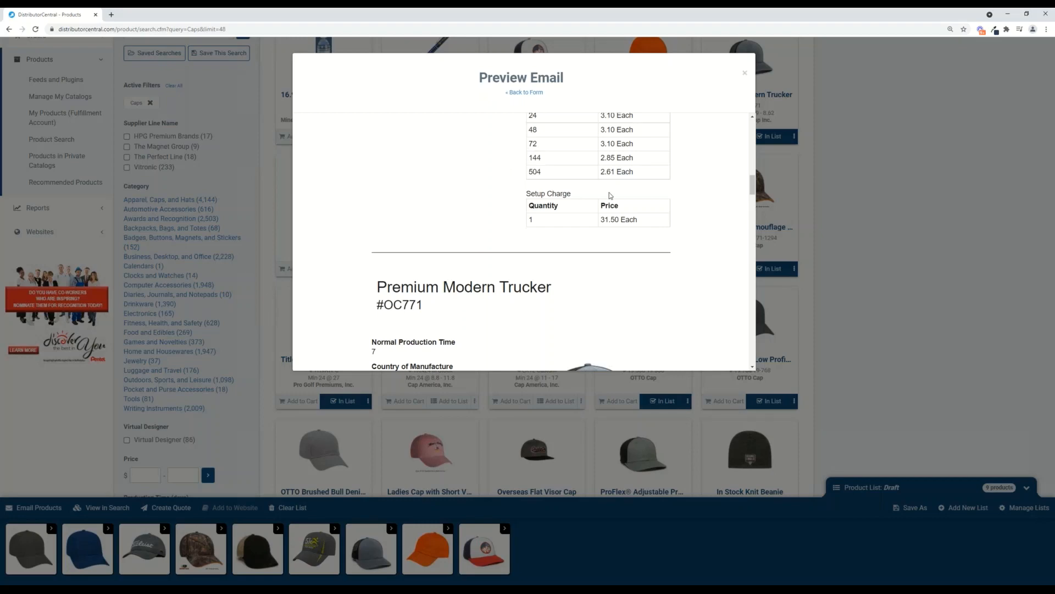
scroll(612, 195, "down", 12)
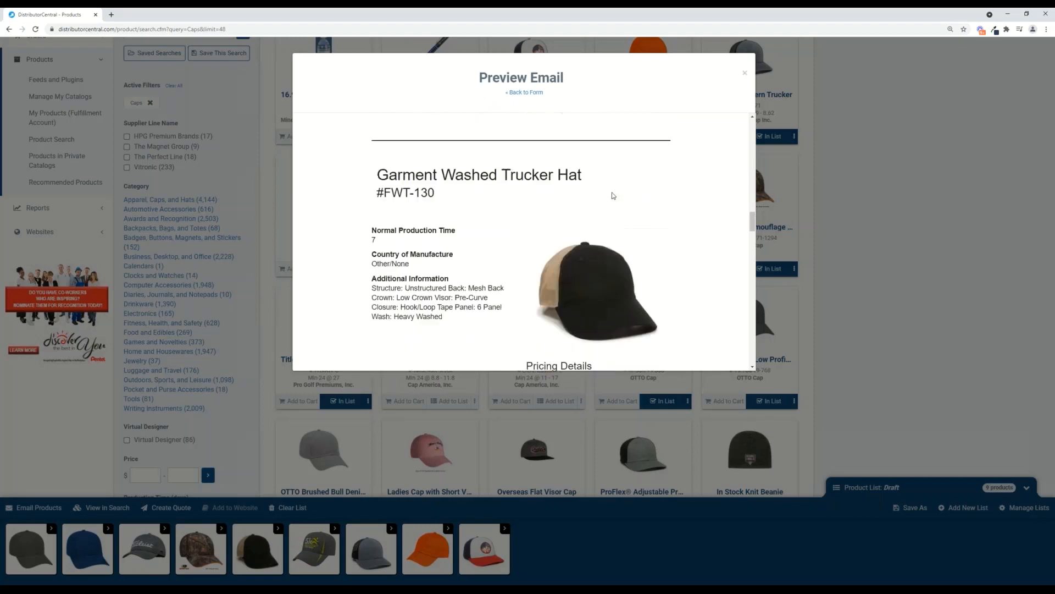
scroll(613, 195, "down", 15)
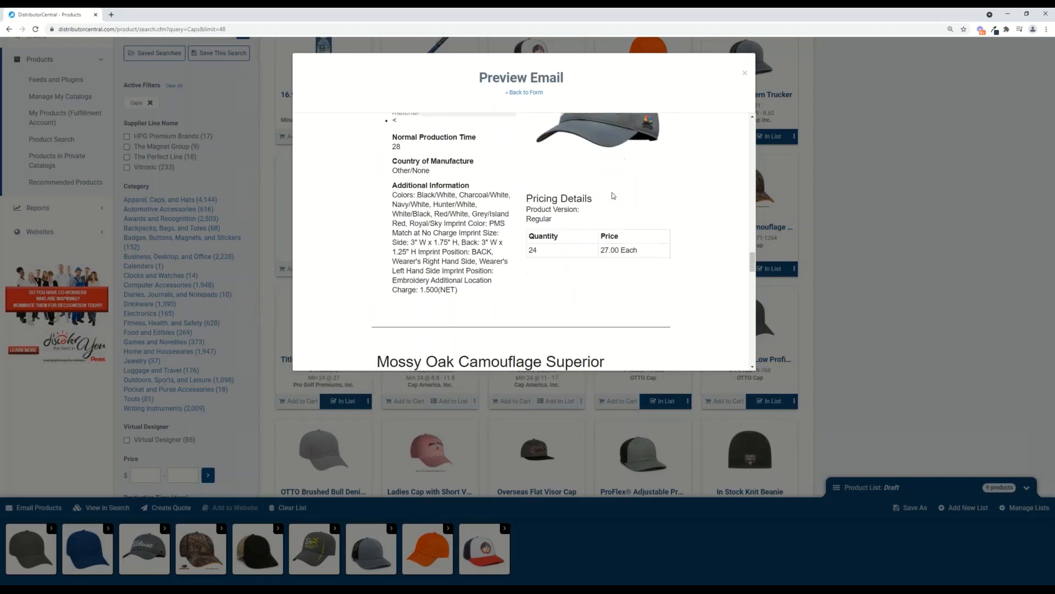
scroll(613, 195, "down", 5)
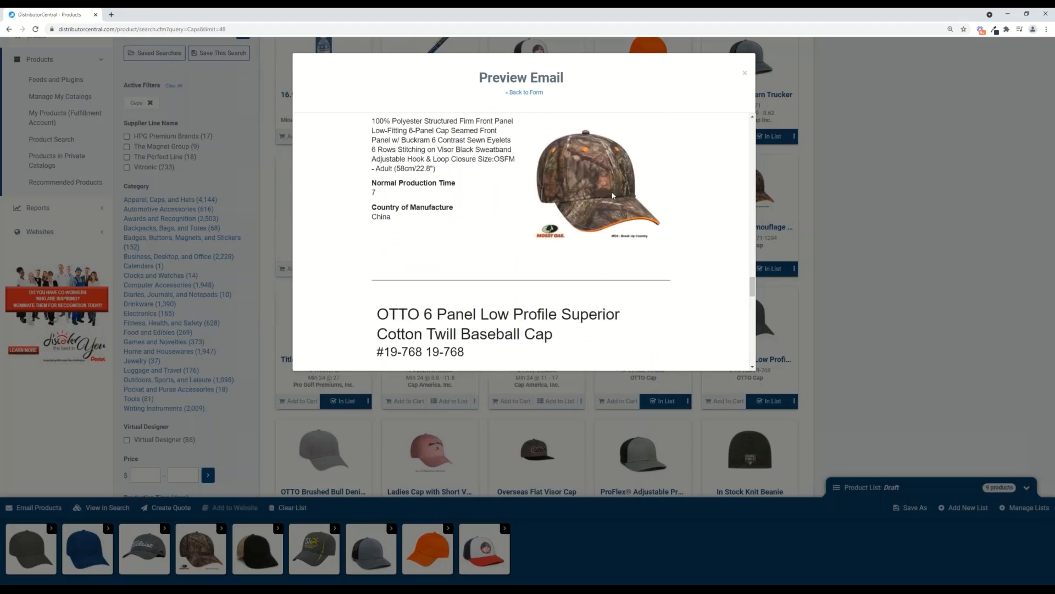
scroll(613, 195, "down", 2)
scroll(613, 196, "down", 5)
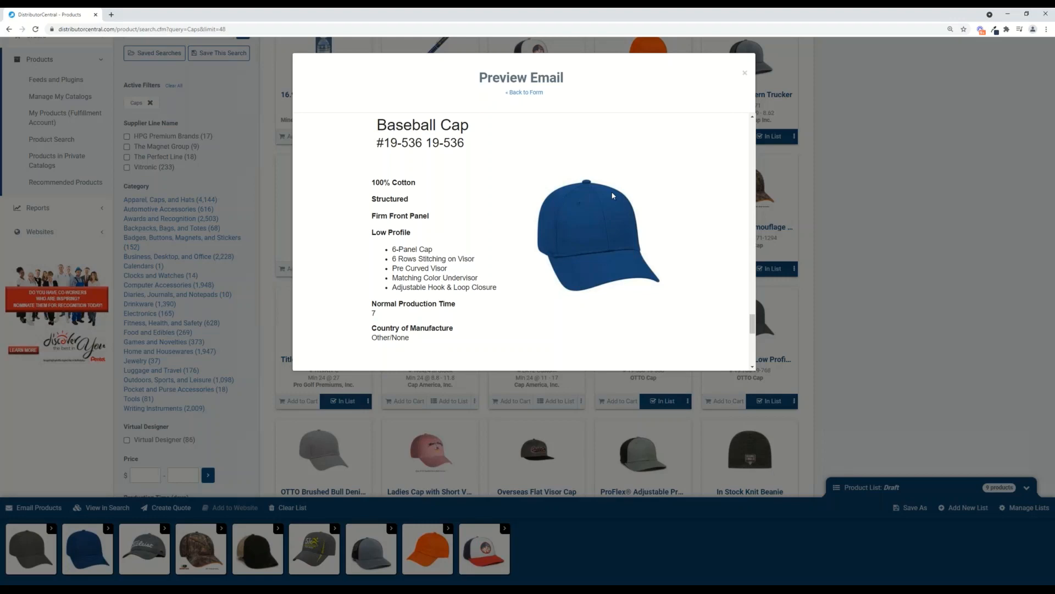
scroll(613, 194, "down", 10)
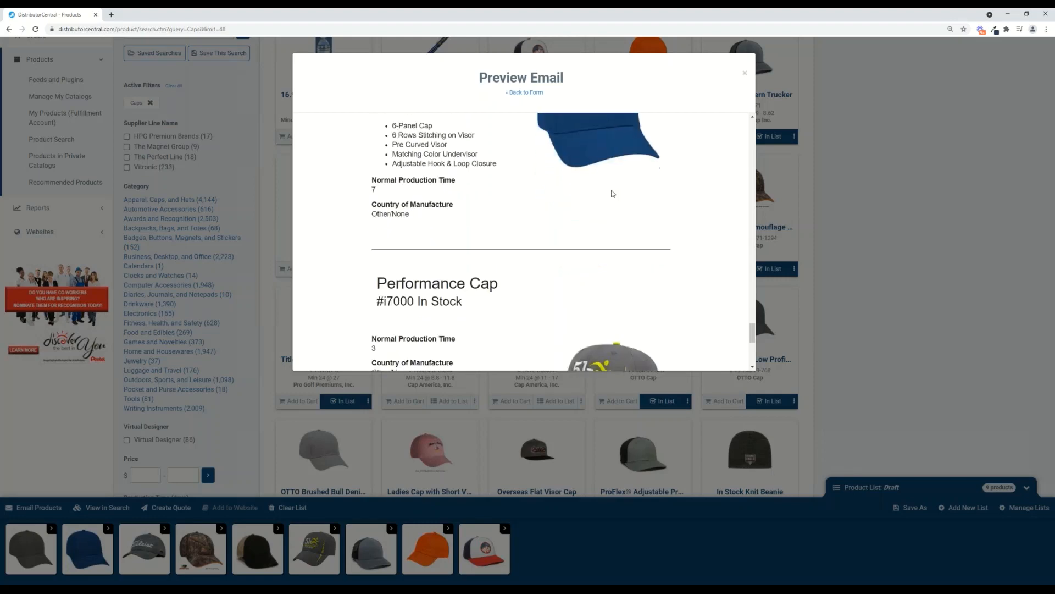
scroll(612, 193, "up", 15)
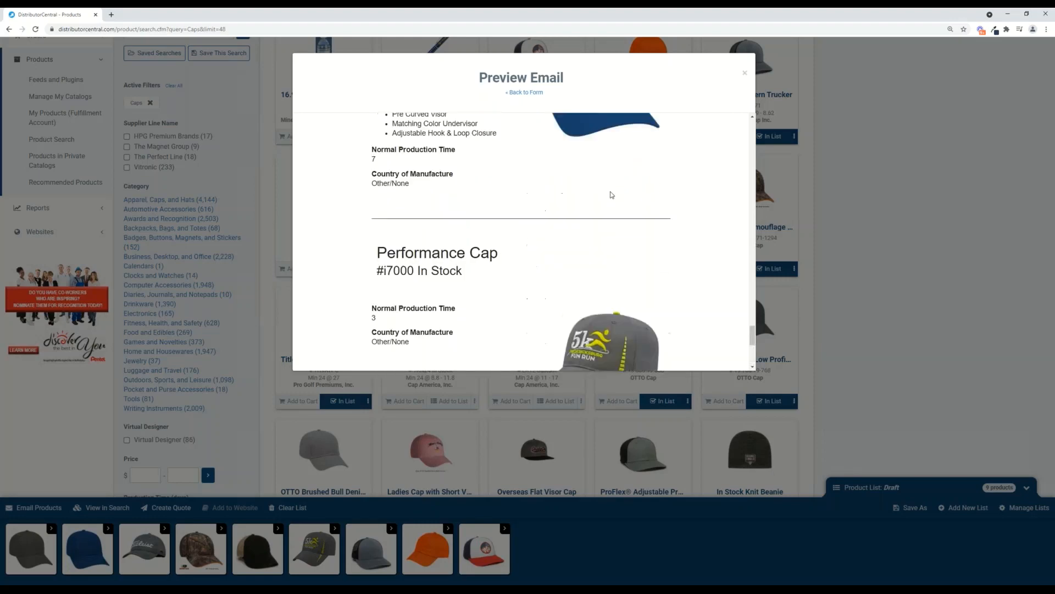
scroll(612, 196, "up", 15)
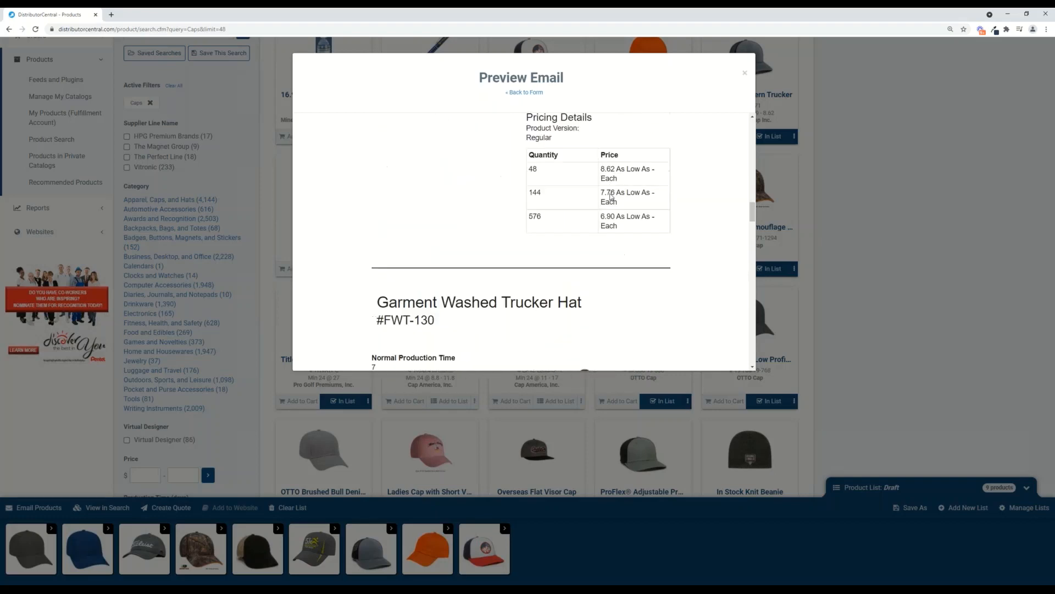
scroll(611, 196, "up", 5)
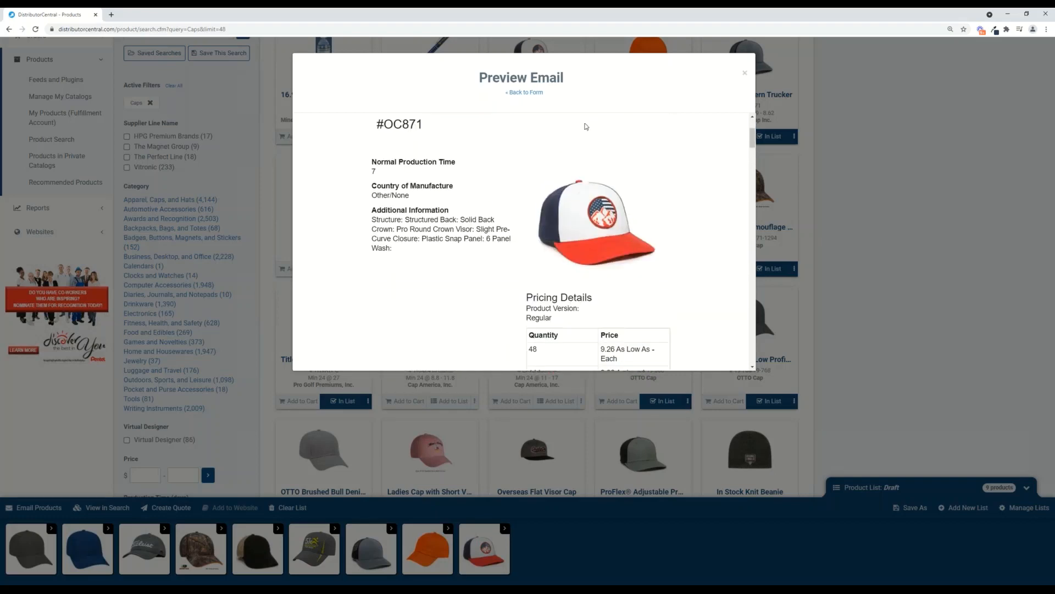
left_click(532, 92)
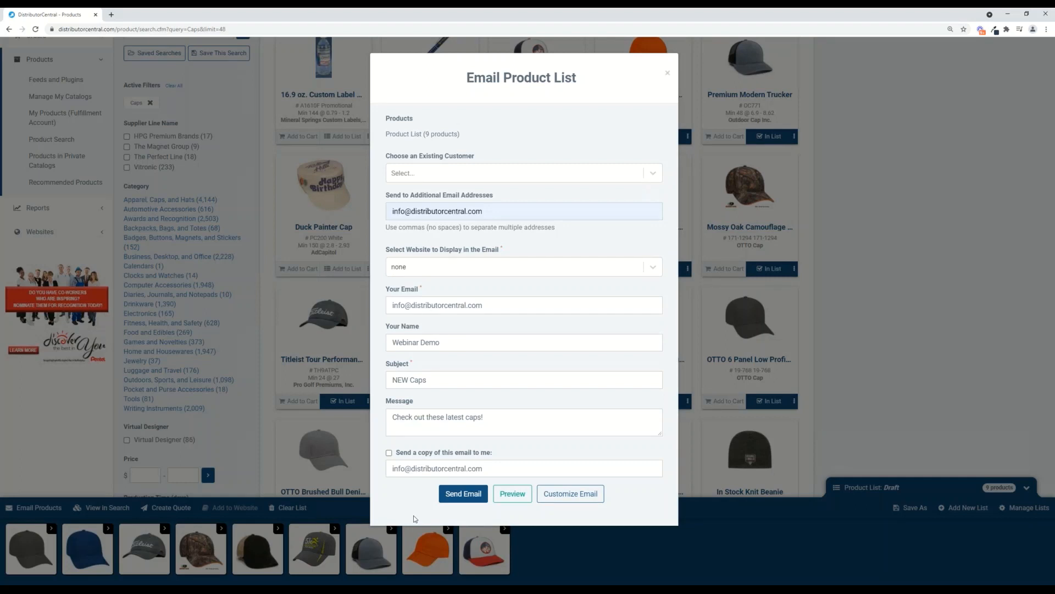
Step: Preview the email again, check the pricing details of the first caps, and close the preview
left_click(512, 493)
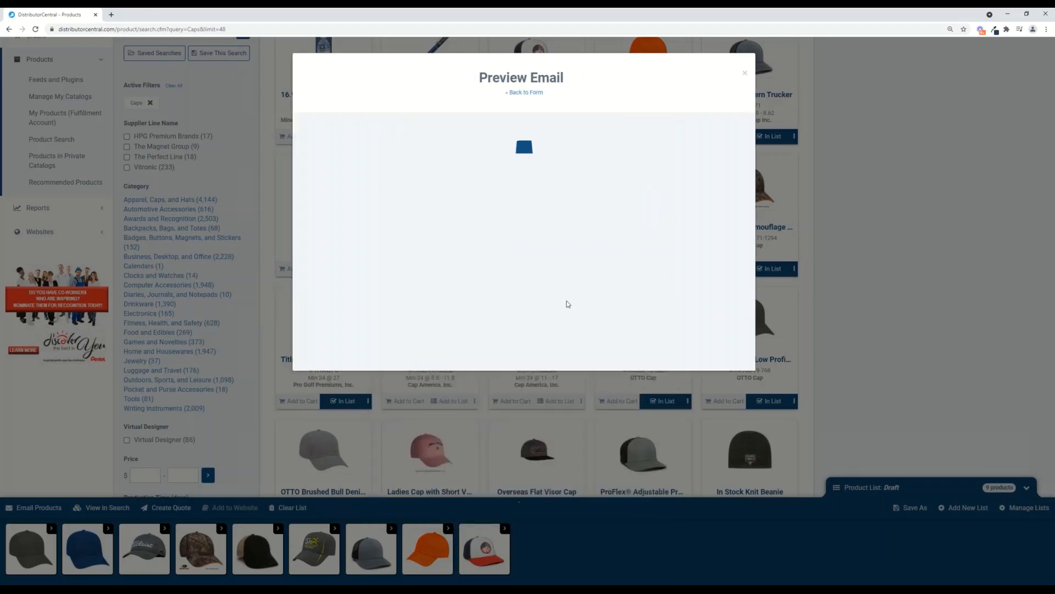
scroll(565, 245, "down", 6)
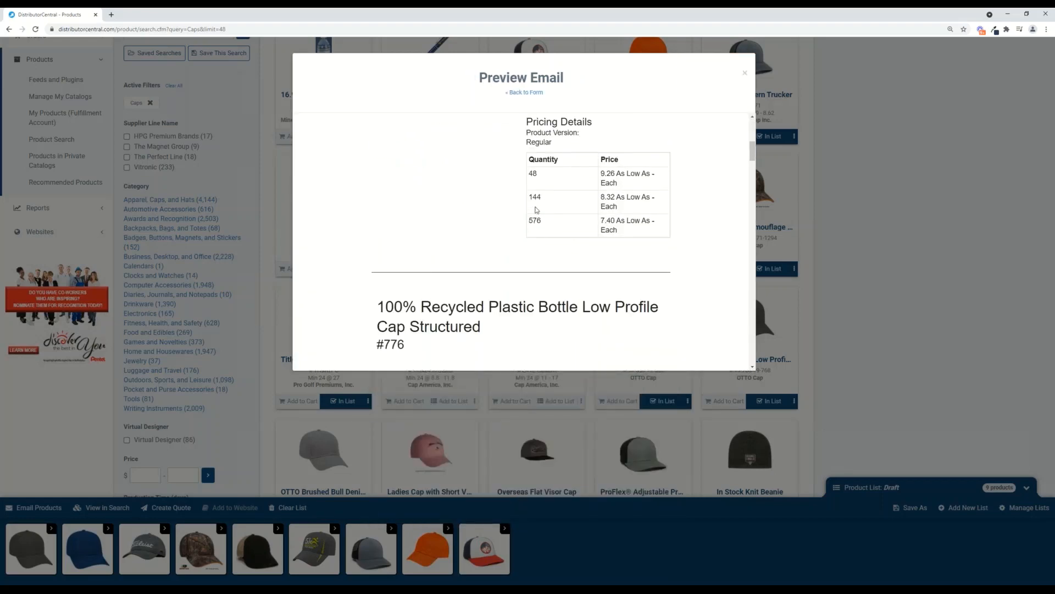
scroll(532, 249, "down", 6)
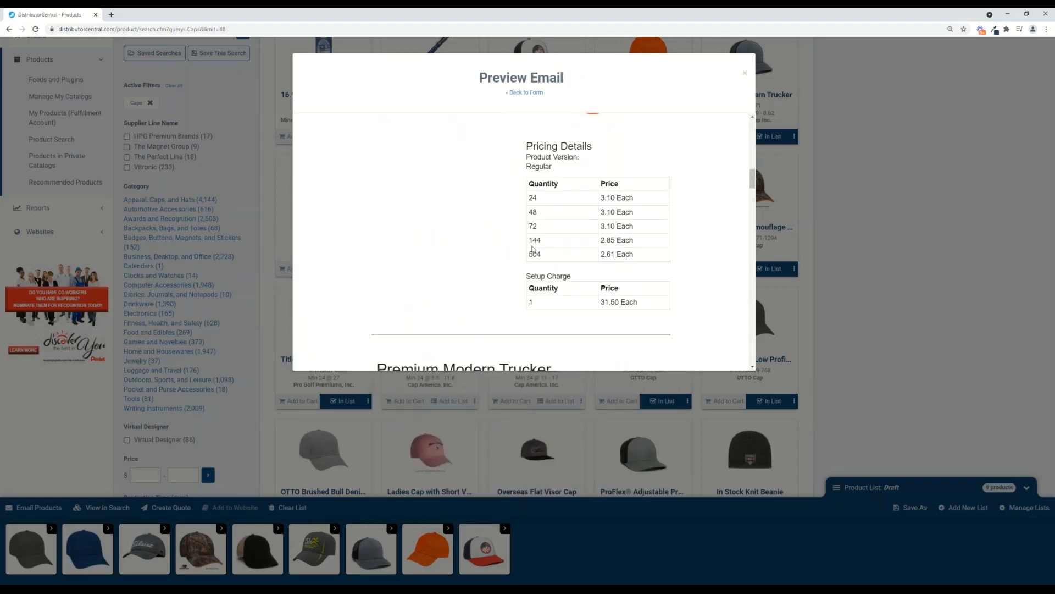
scroll(533, 249, "up", 8)
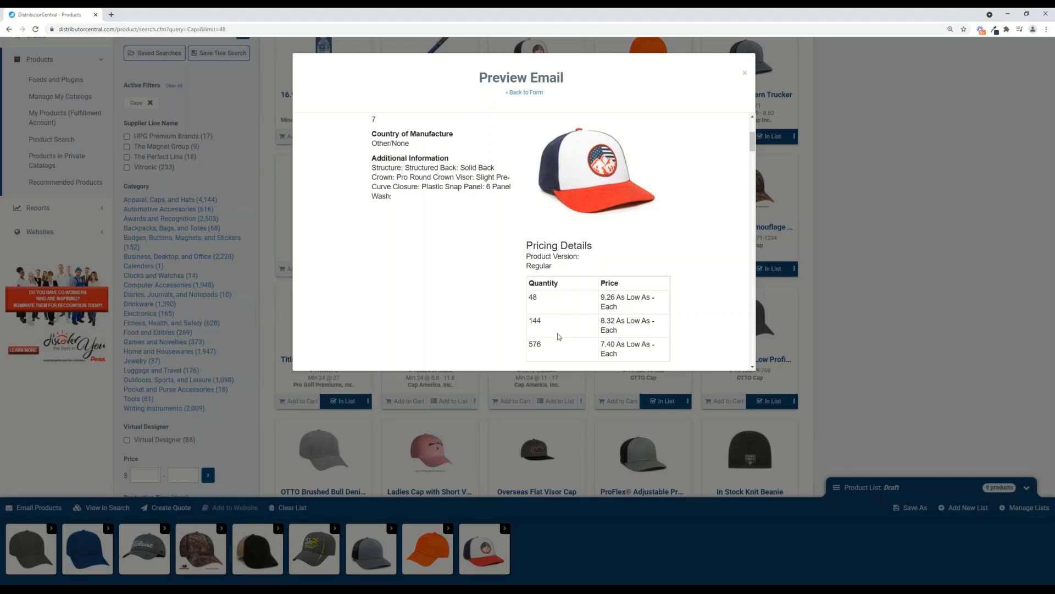
left_click(868, 282)
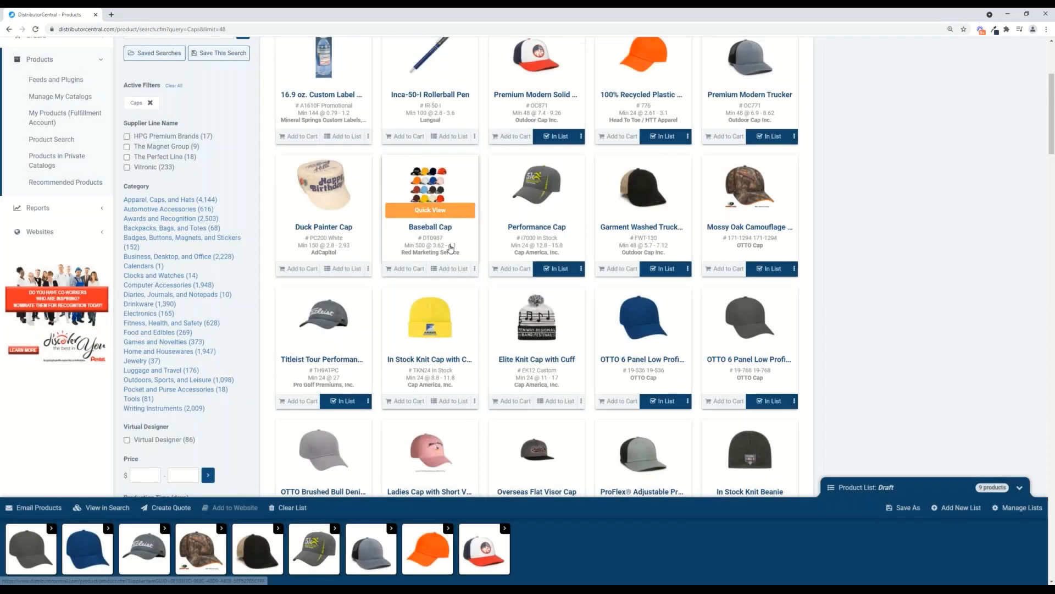
Step: Start a new email of the draft product list, fill in the additional recipient's e-mail address, and choose none as the displayed website
left_click(41, 507)
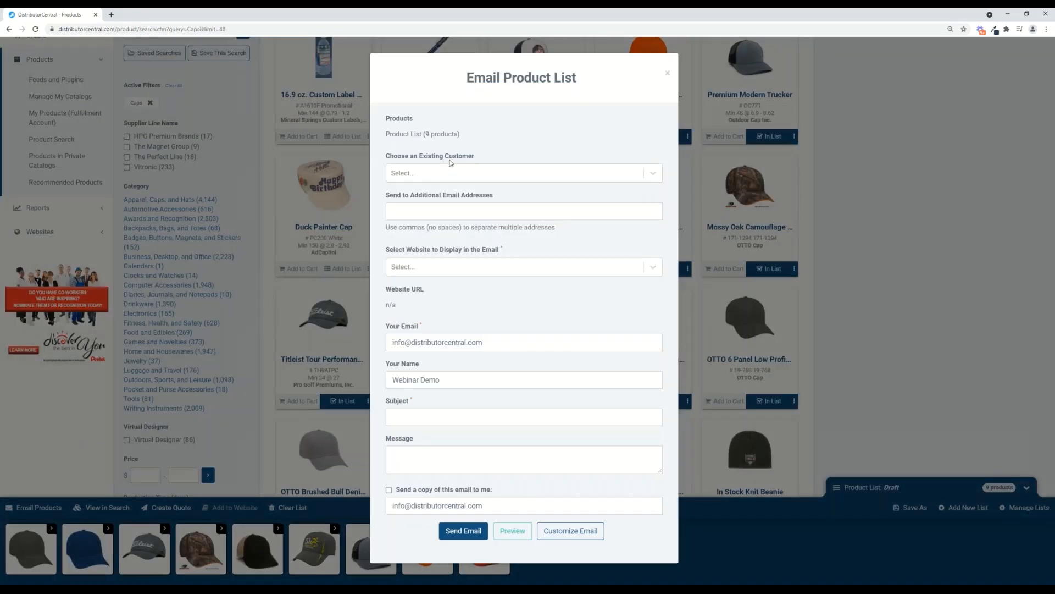
left_click(451, 172)
left_click(438, 211)
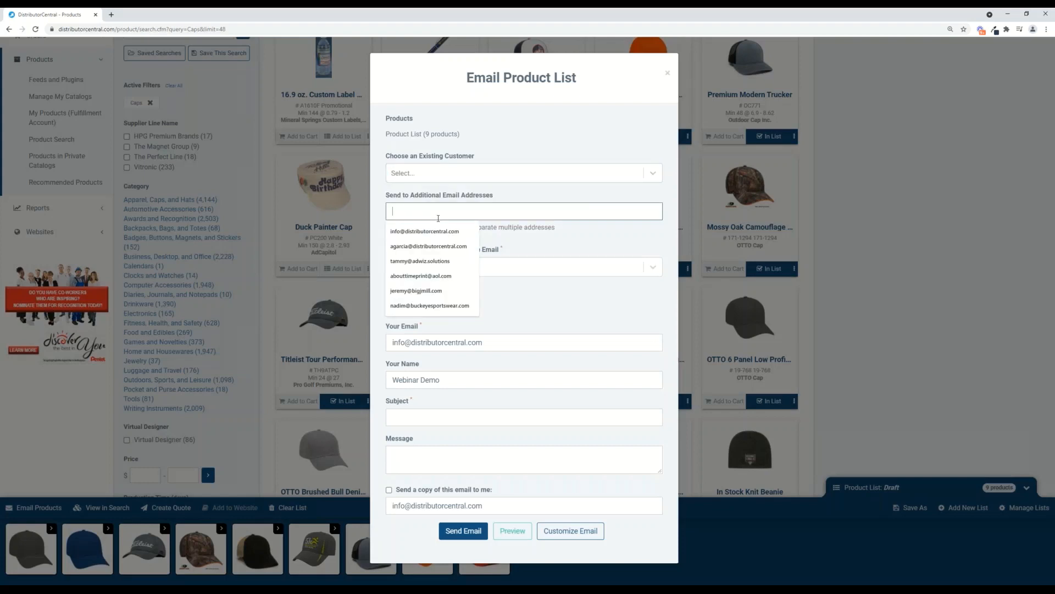
left_click(435, 230)
left_click(457, 274)
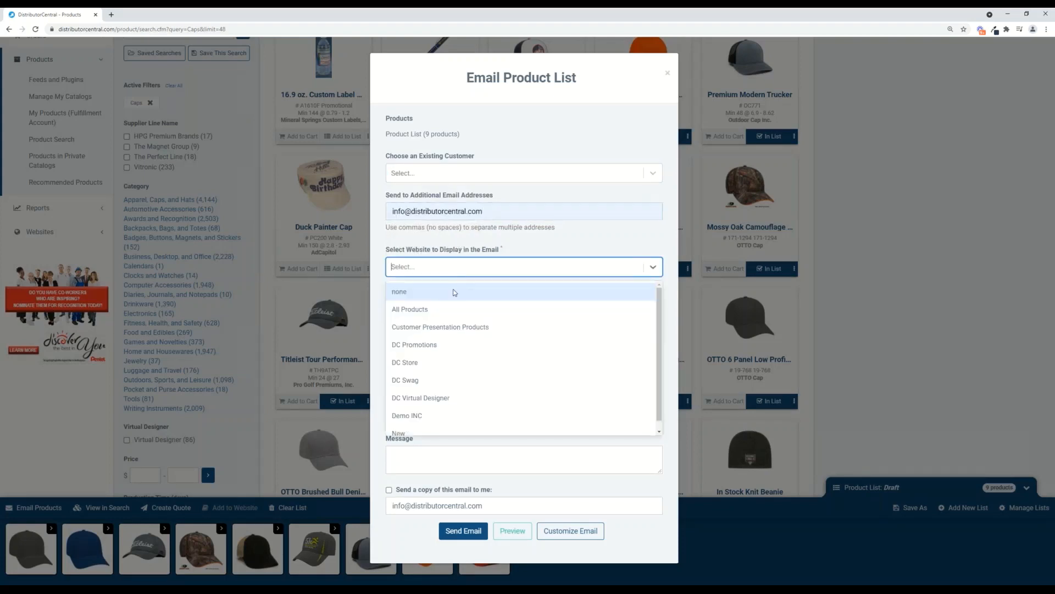
left_click(450, 298)
Step: Set the email subject to "New Caps" and the message to "Check out these latest caps!"
left_click(443, 382)
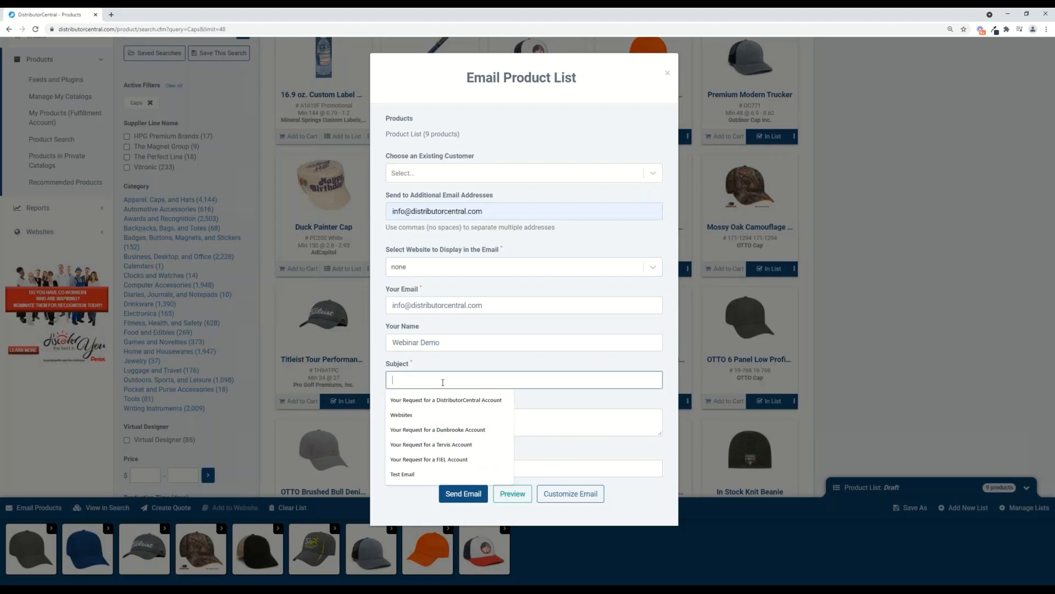
type("New Caps")
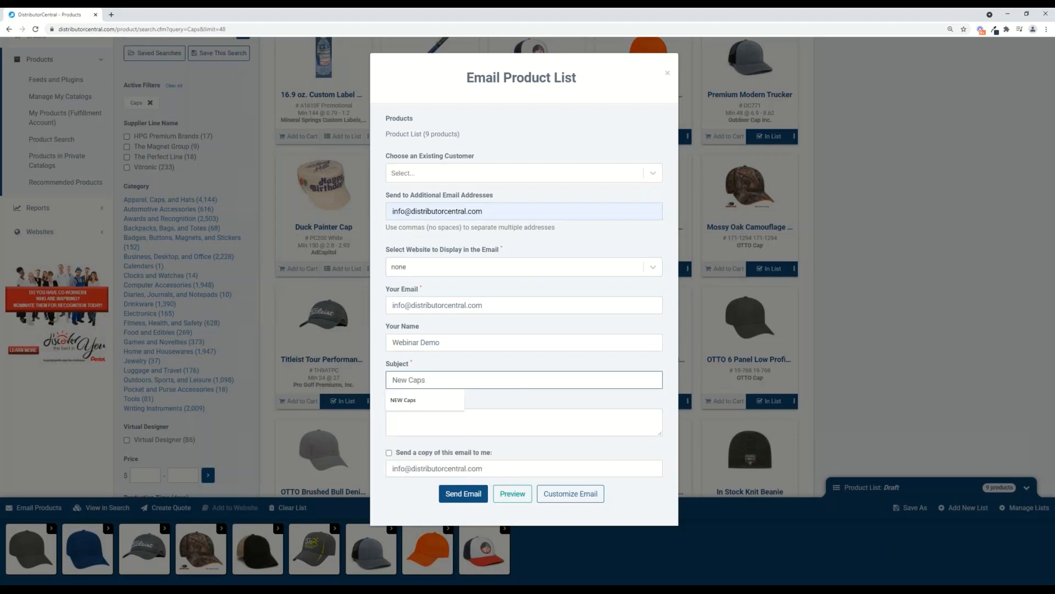
left_click(532, 421)
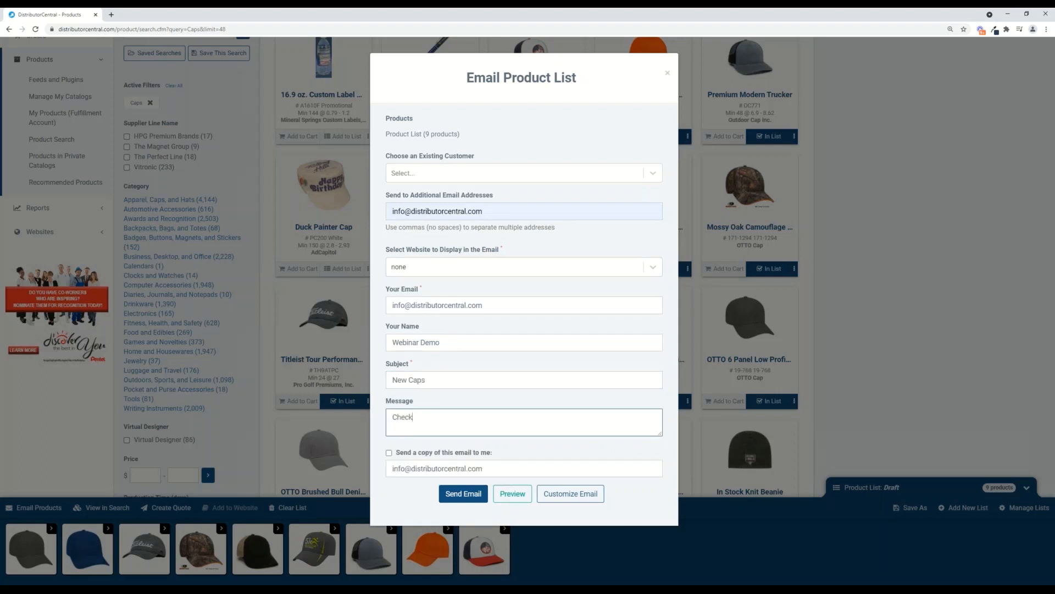
type("Check out these latest caps!")
Step: Customize the email and remove the 144-quantity price row from the Premium Modern Solid Back cap (OC871)
left_click(498, 500)
left_click(581, 494)
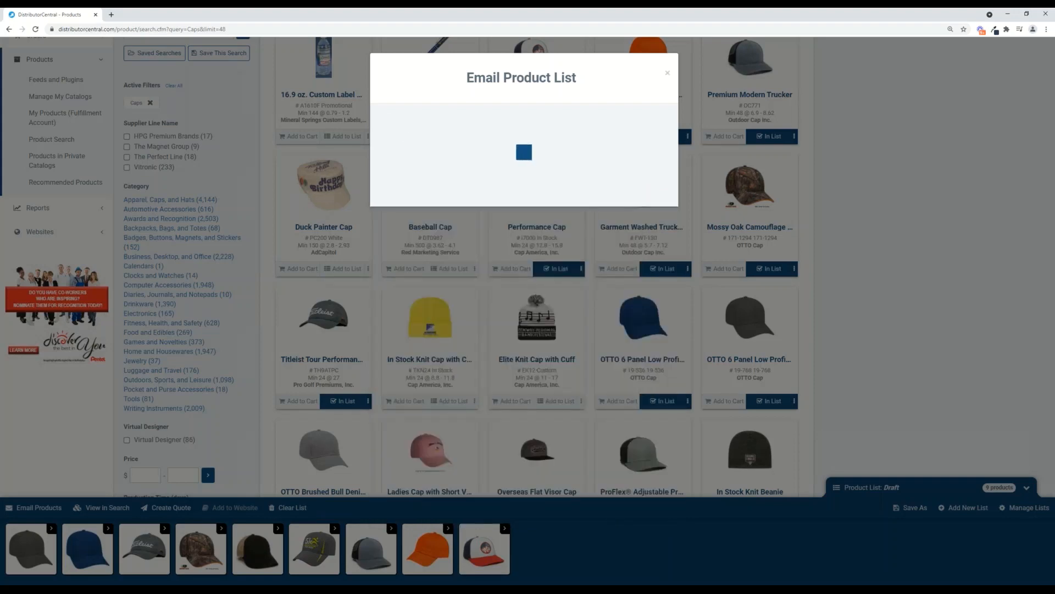
scroll(495, 187, "down", 5)
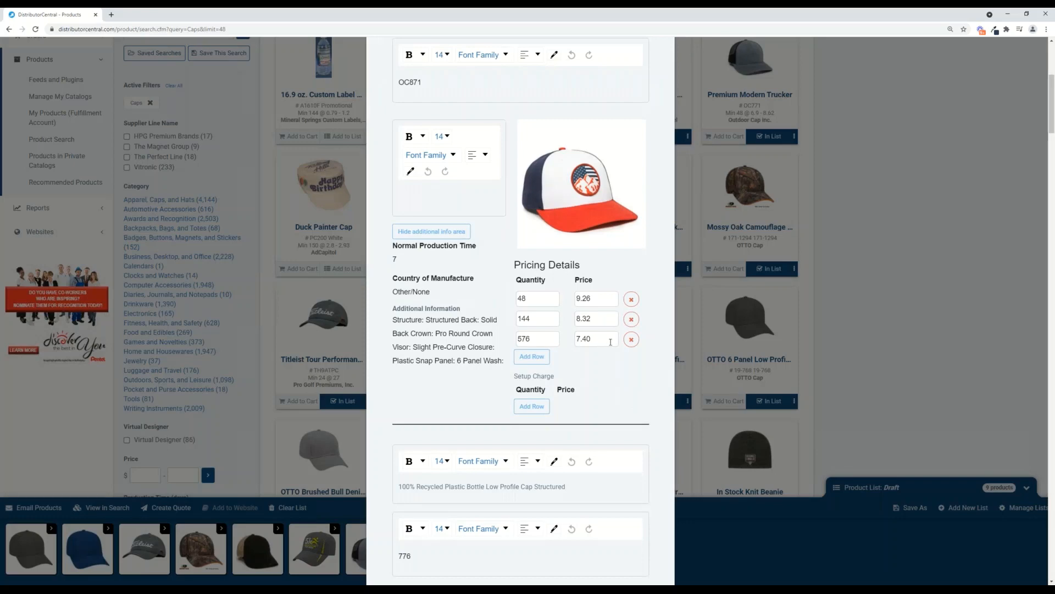
left_click(631, 320)
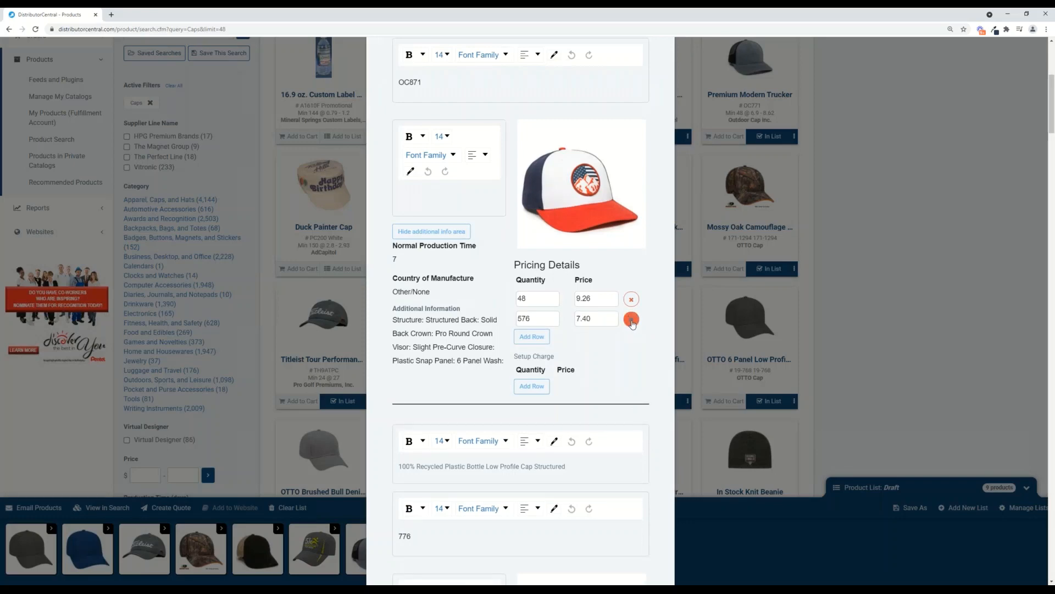
Step: Remove the 576-quantity price row from the OC871 cap and the 24, 72, 144 and 504 rows from the recycled plastic bottle cap (776)
left_click(631, 320)
scroll(627, 330, "down", 7)
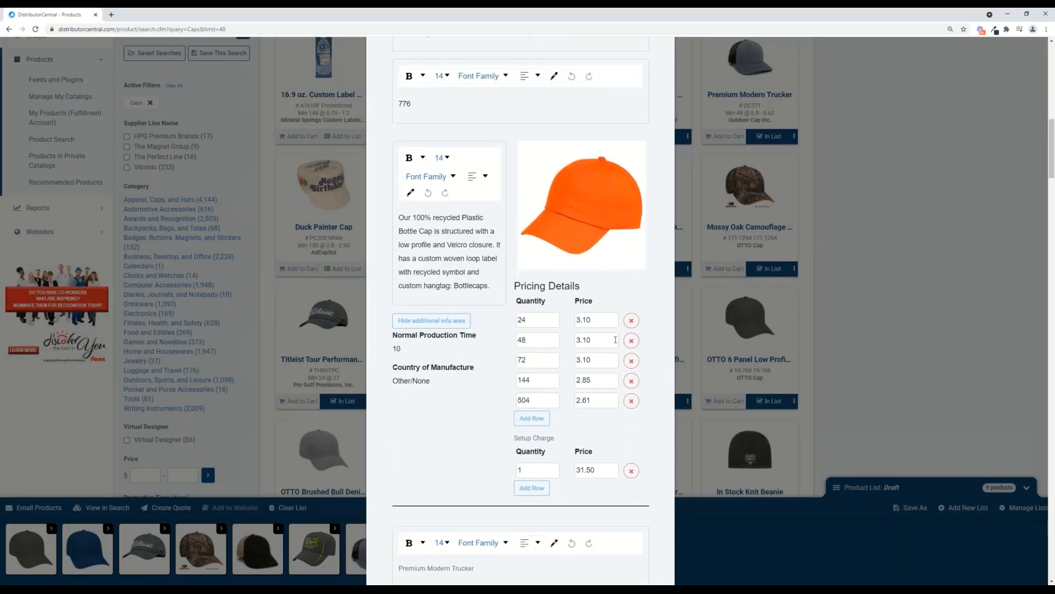
left_click(631, 320)
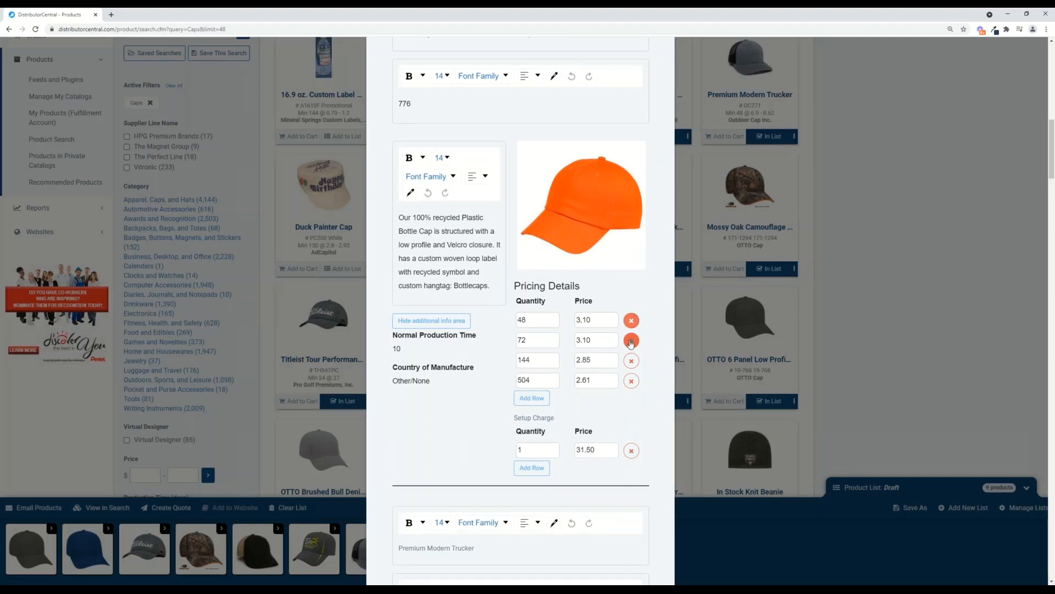
left_click(631, 340)
left_click(631, 342)
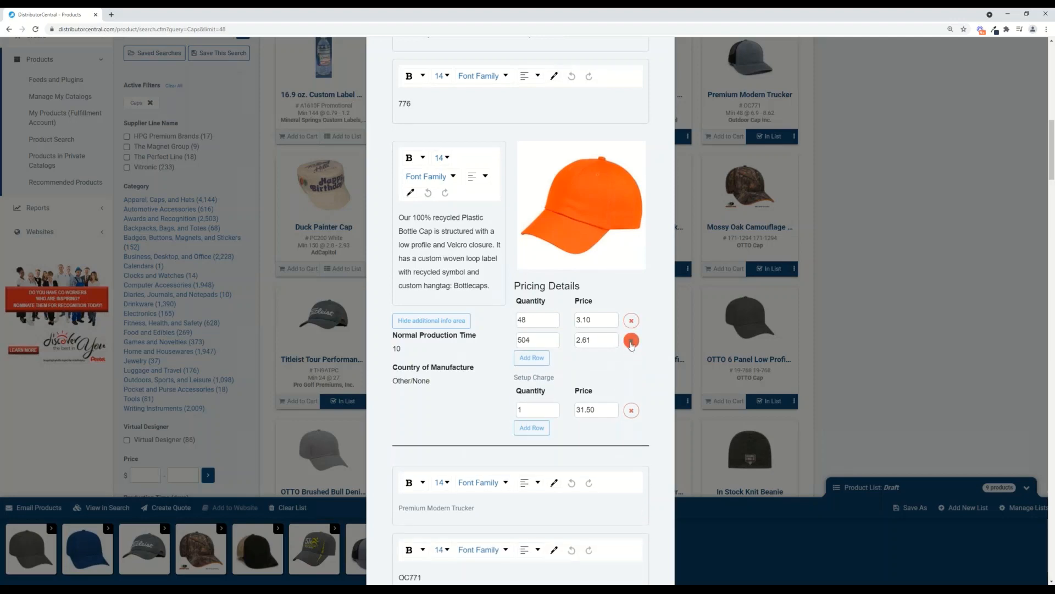
left_click(631, 342)
Step: Remove the 144 and 576 quantity price rows from the Premium Modern Trucker (OC771) and the Garment Washed Trucker Hat (FWT-130)
scroll(621, 348, "down", 6)
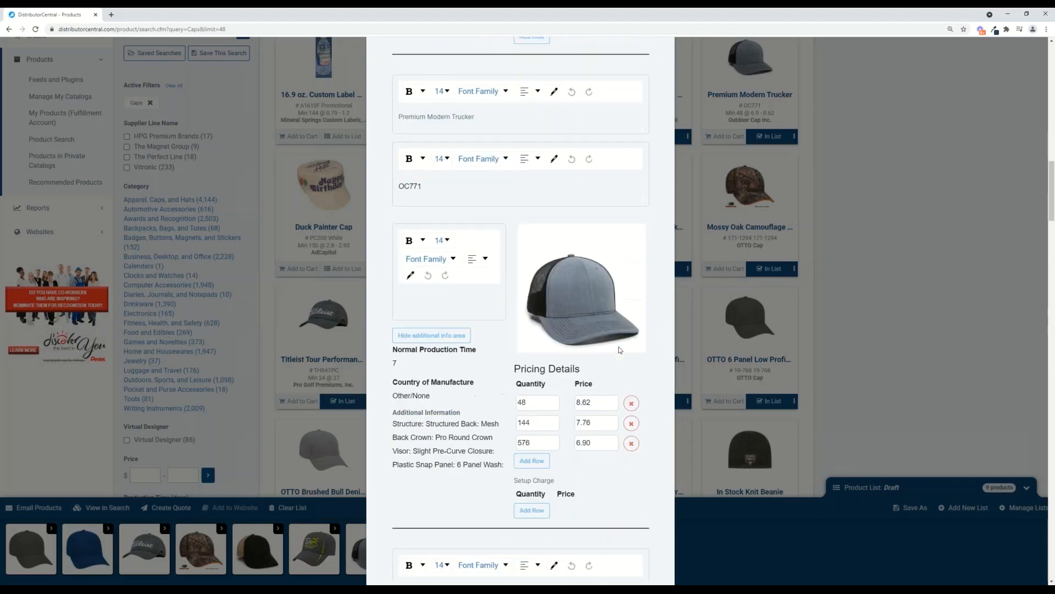
left_click(631, 423)
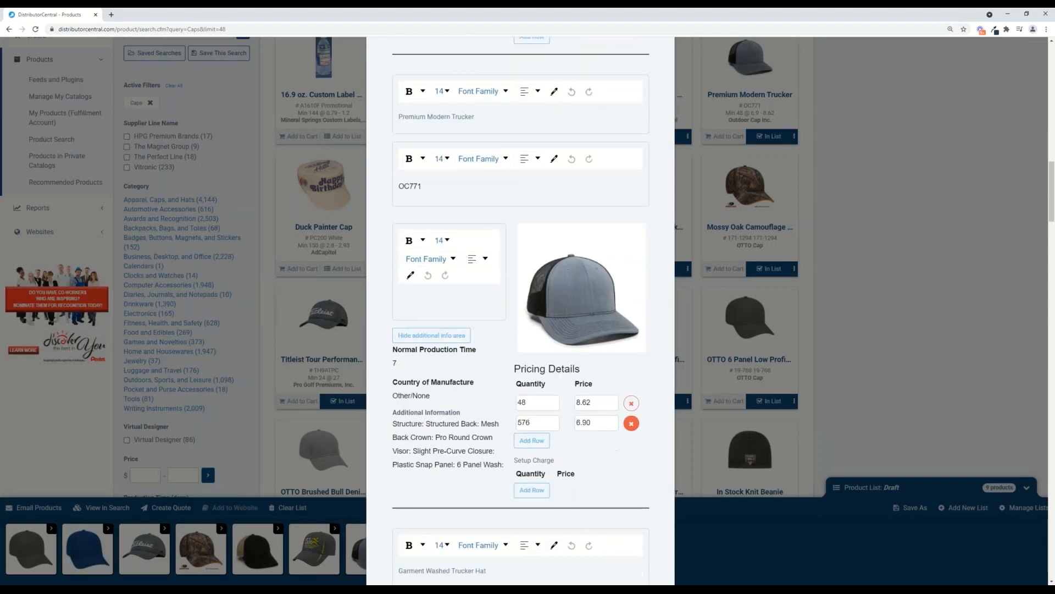
scroll(632, 428, "down", 8)
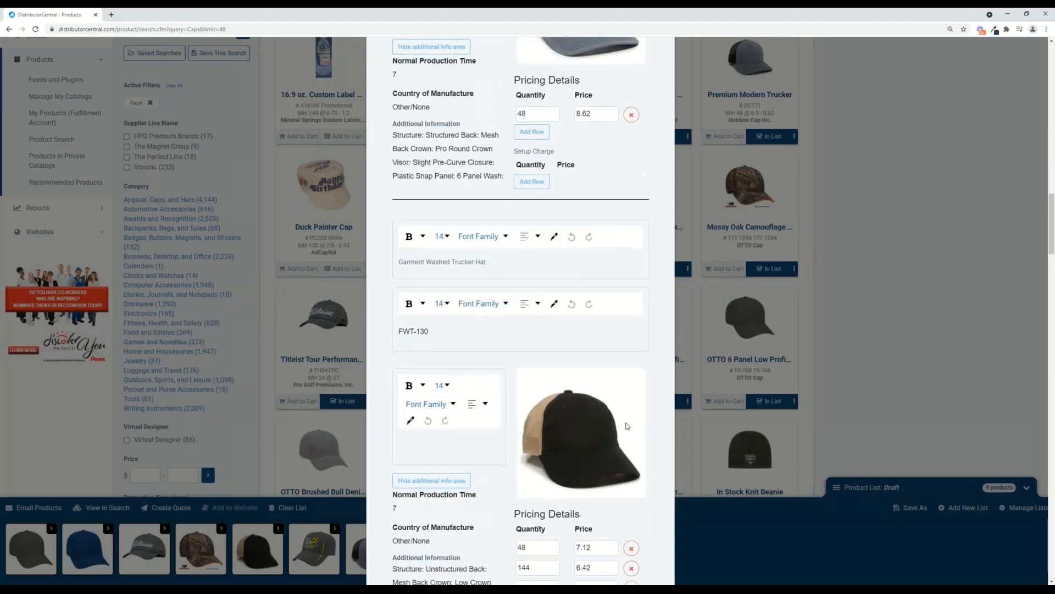
scroll(618, 418, "down", 3)
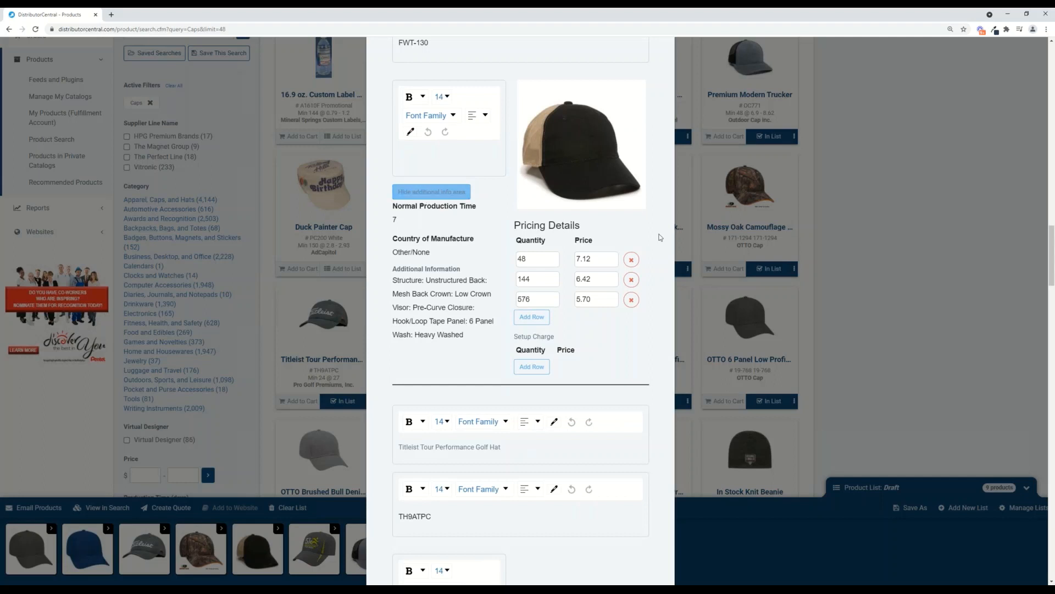
left_click(632, 279)
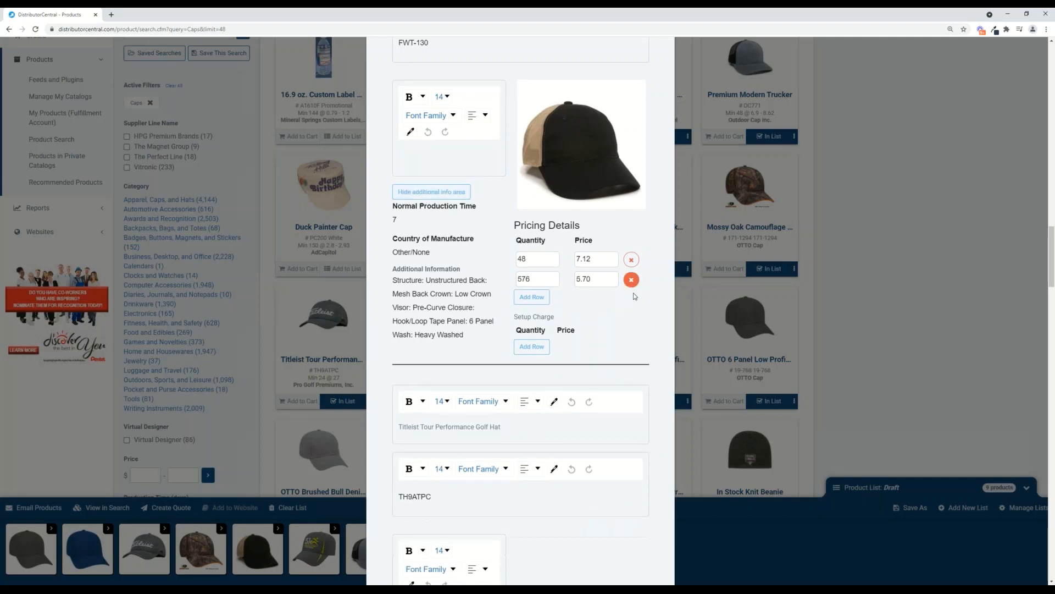
Step: Set the price row quantity of the Titleist Tour Performance Golf Hat to 48
scroll(621, 313, "down", 8)
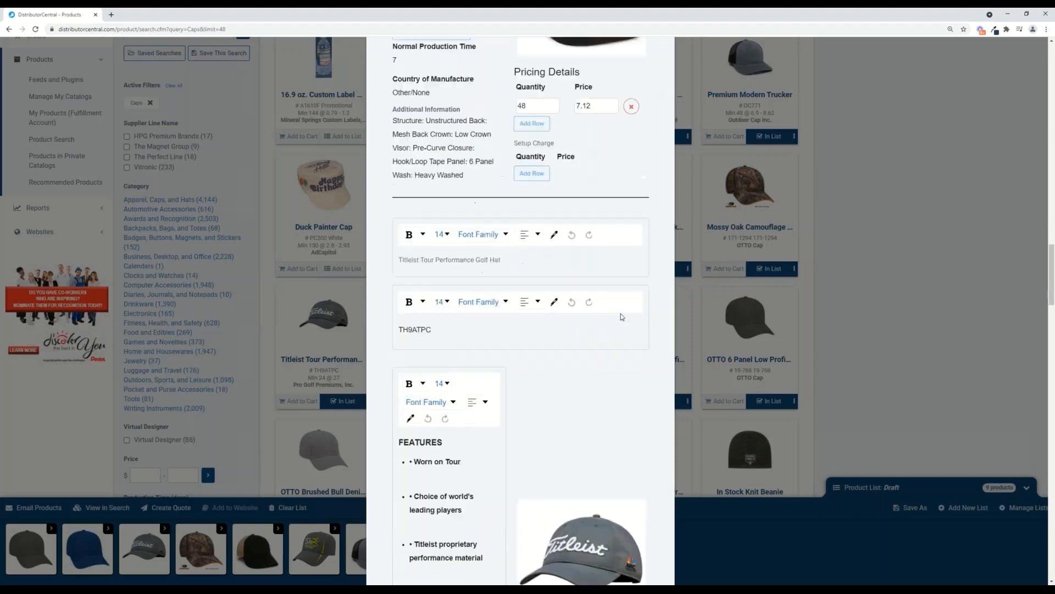
scroll(621, 316, "down", 2)
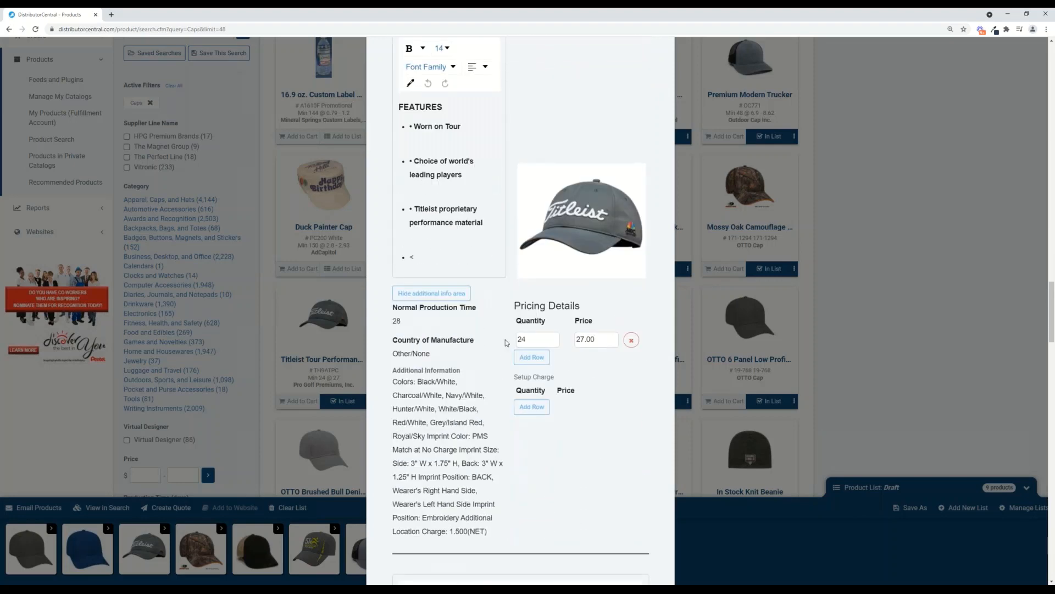
double_click(527, 341)
type("48")
key("Tab")
left_click(621, 375)
Step: Remove the 24, 96, 144, 576 and 1296 quantity price rows from the Performance Cap (i7000)
scroll(620, 373, "down", 7)
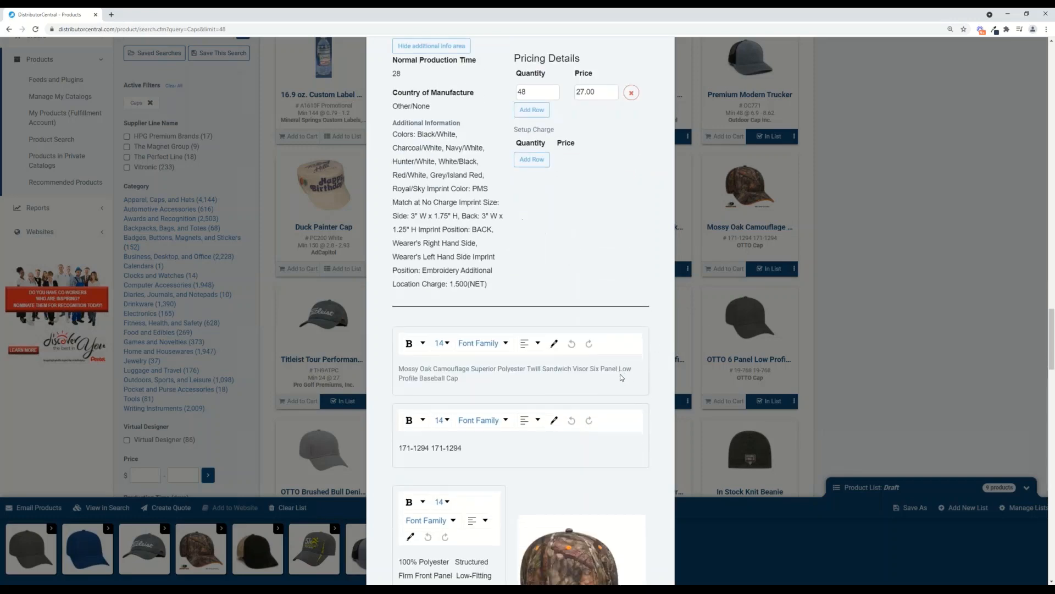
scroll(619, 375, "down", 5)
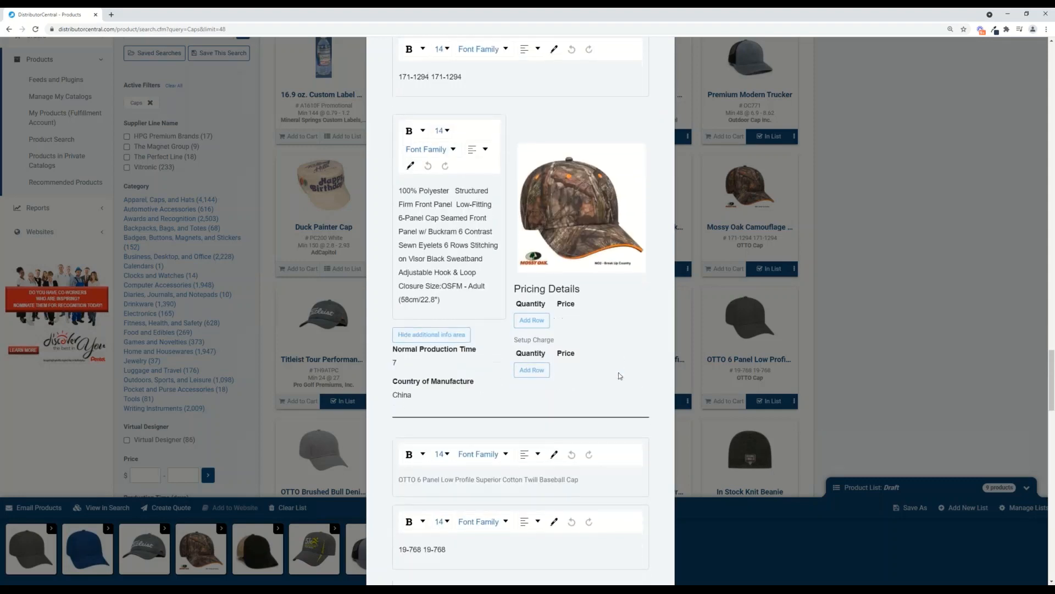
scroll(619, 376, "down", 7)
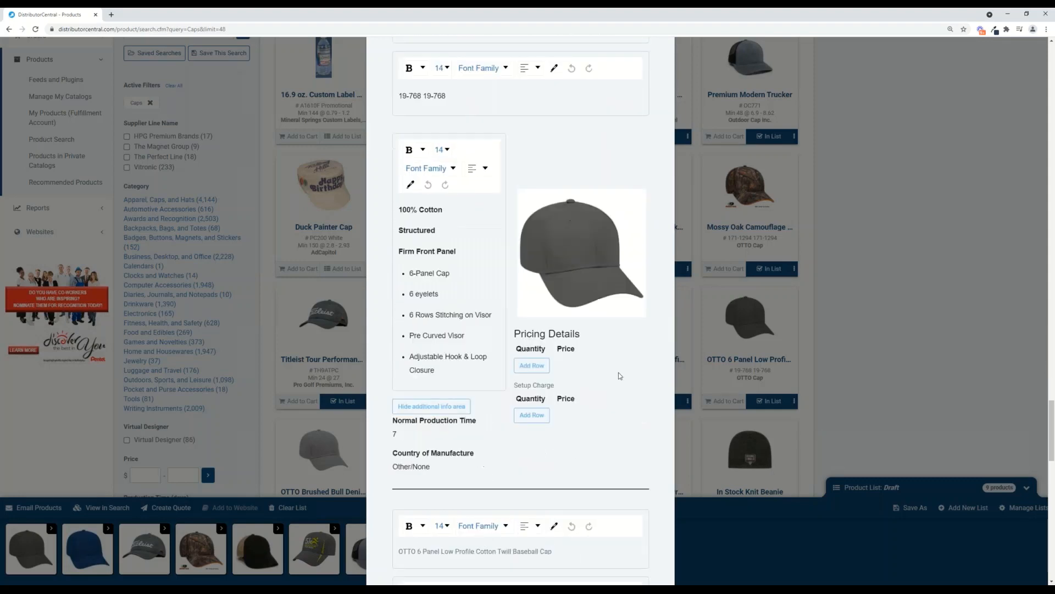
scroll(620, 376, "down", 10)
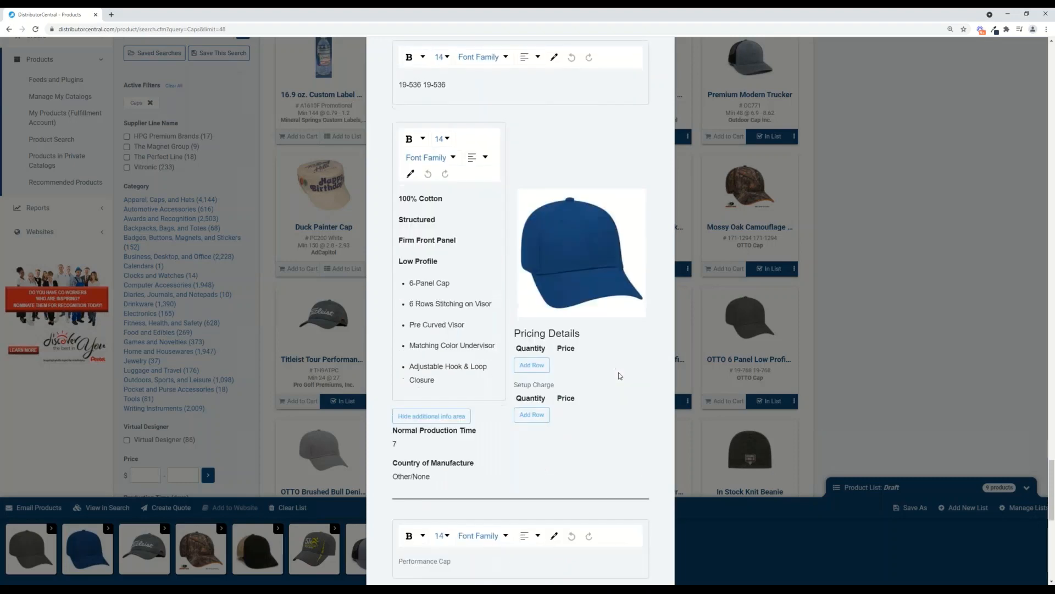
scroll(619, 371, "down", 3)
scroll(565, 338, "up", 5)
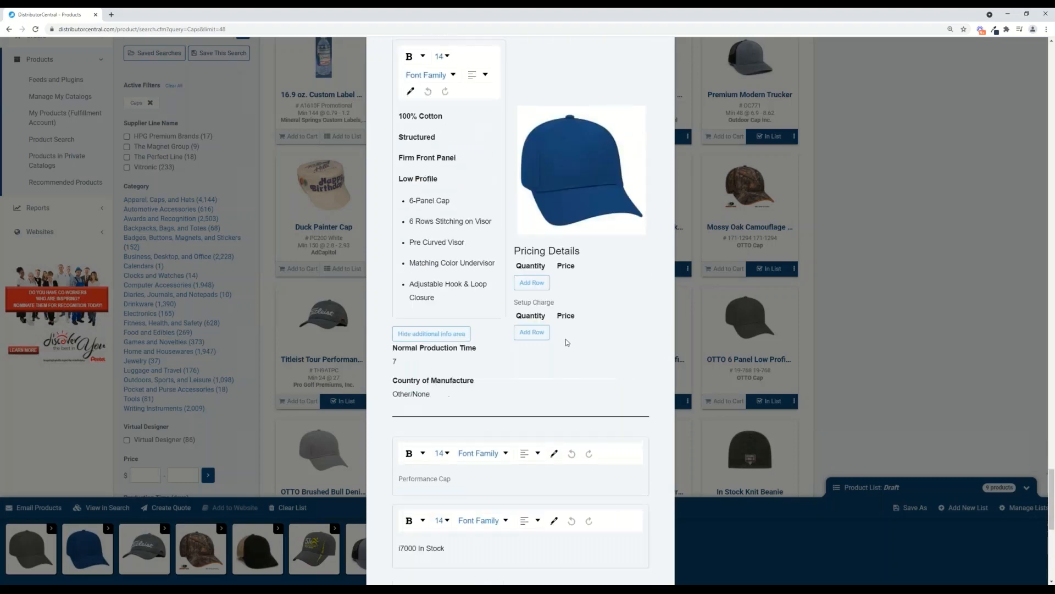
scroll(567, 342, "down", 8)
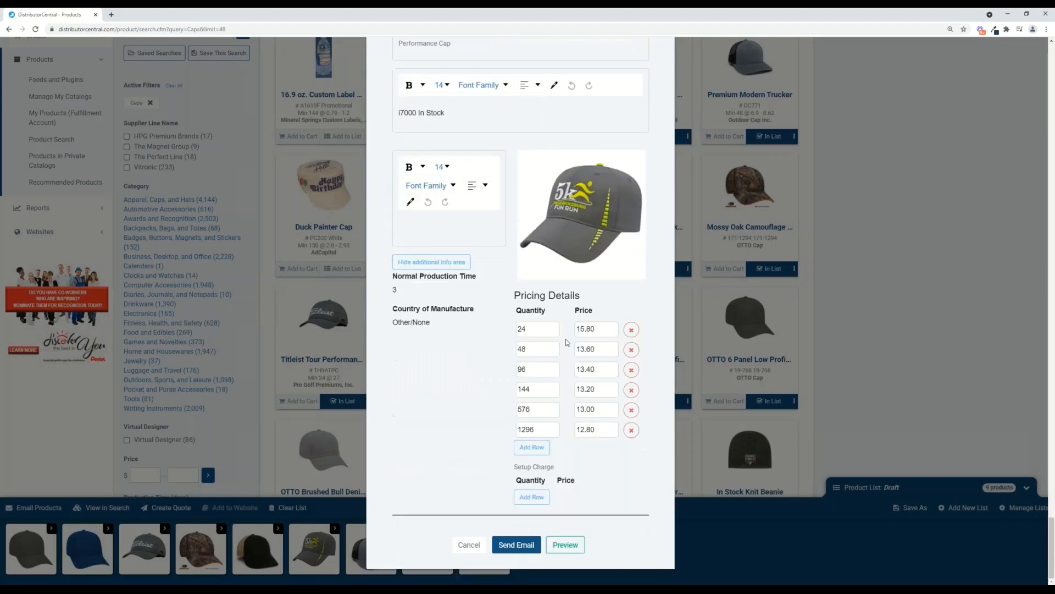
left_click(631, 329)
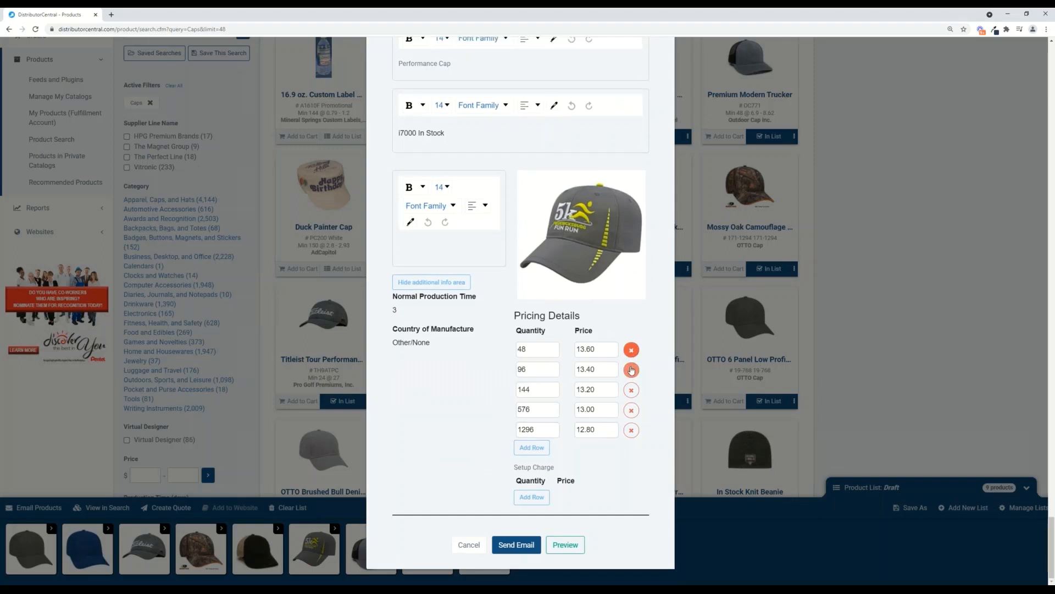
left_click(631, 374)
left_click(631, 391)
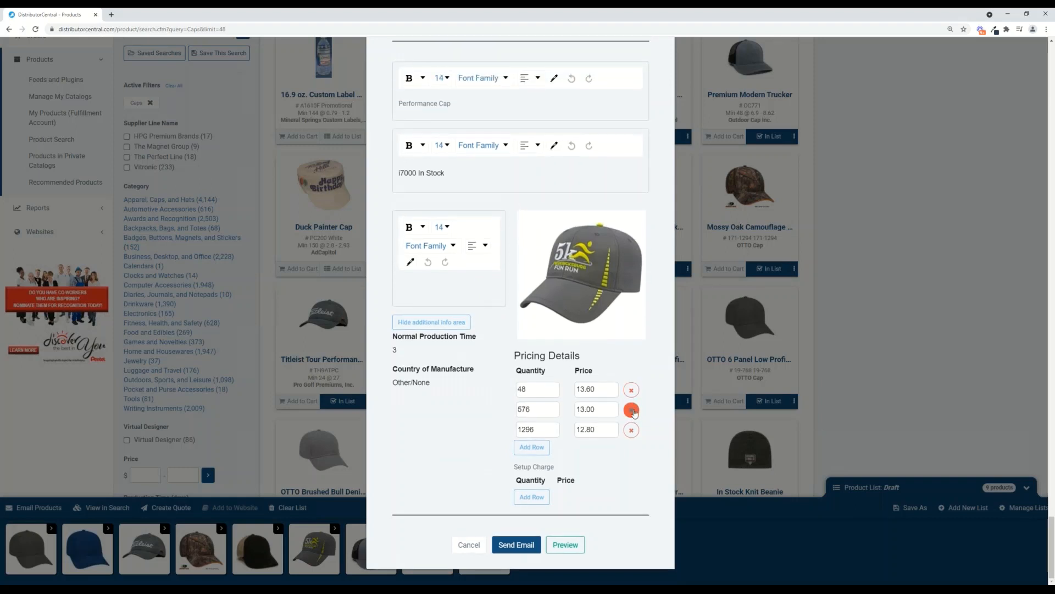
left_click(631, 410)
left_click(631, 429)
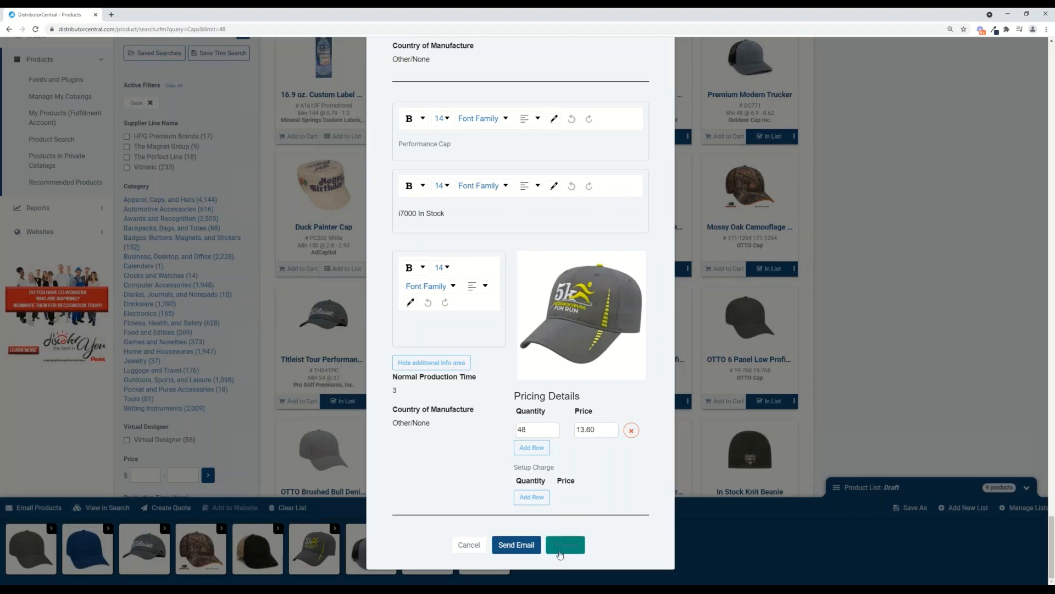
Step: Add a pricing row to the recycled plastic bottle cap (776) with Embroidery as the quantity and 20.00 as the price
scroll(564, 402, "down", 10)
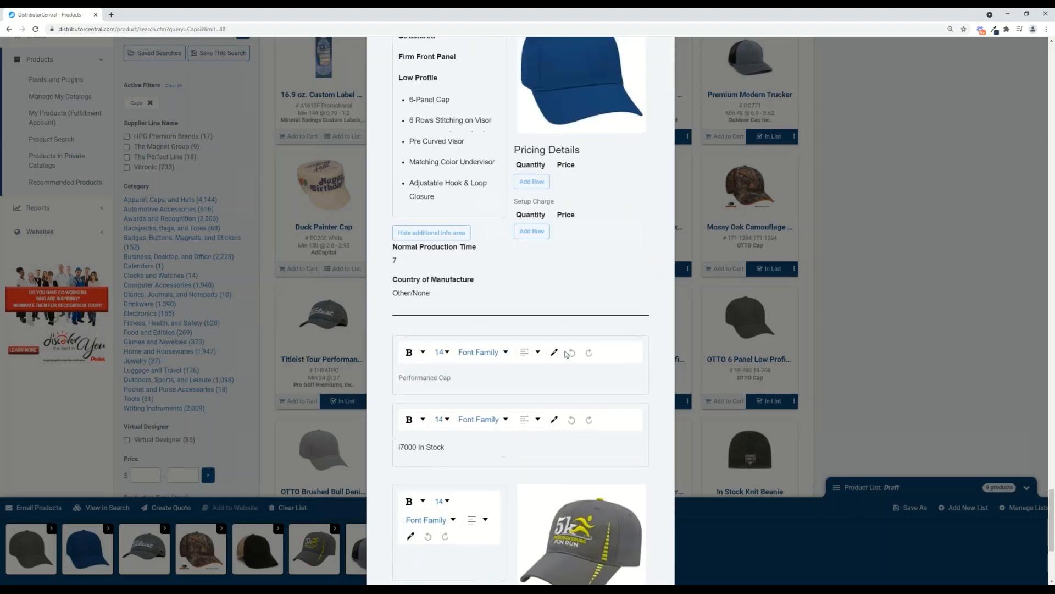
scroll(566, 354, "down", 10)
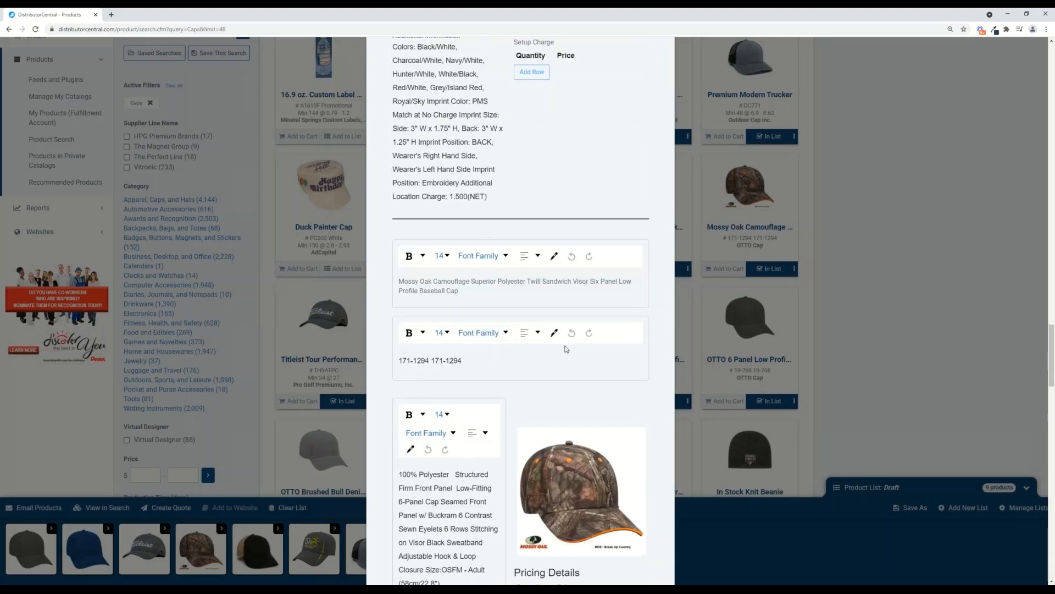
scroll(566, 349, "down", 10)
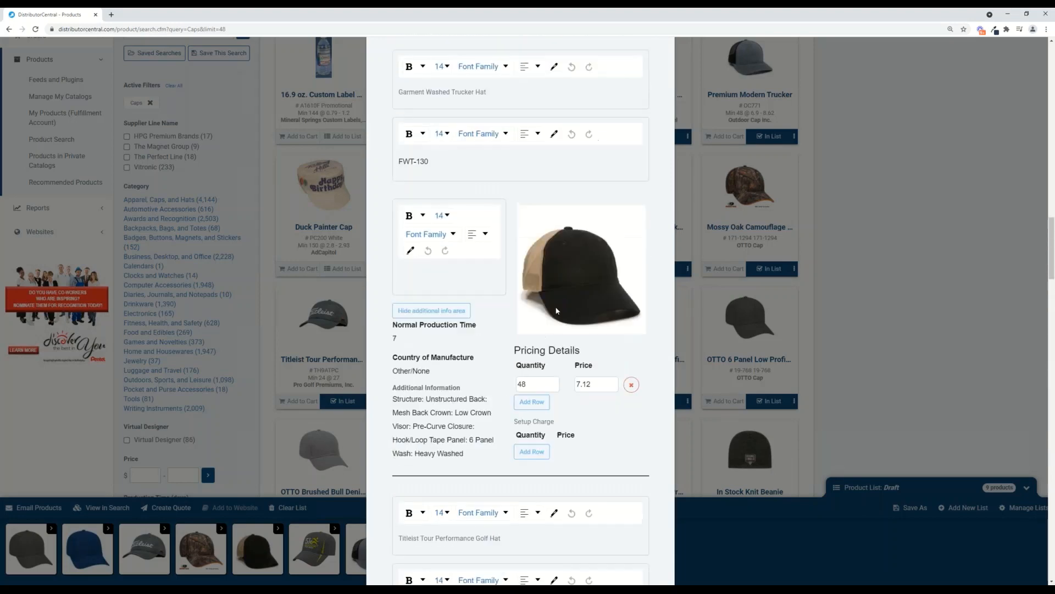
scroll(554, 315, "up", 3)
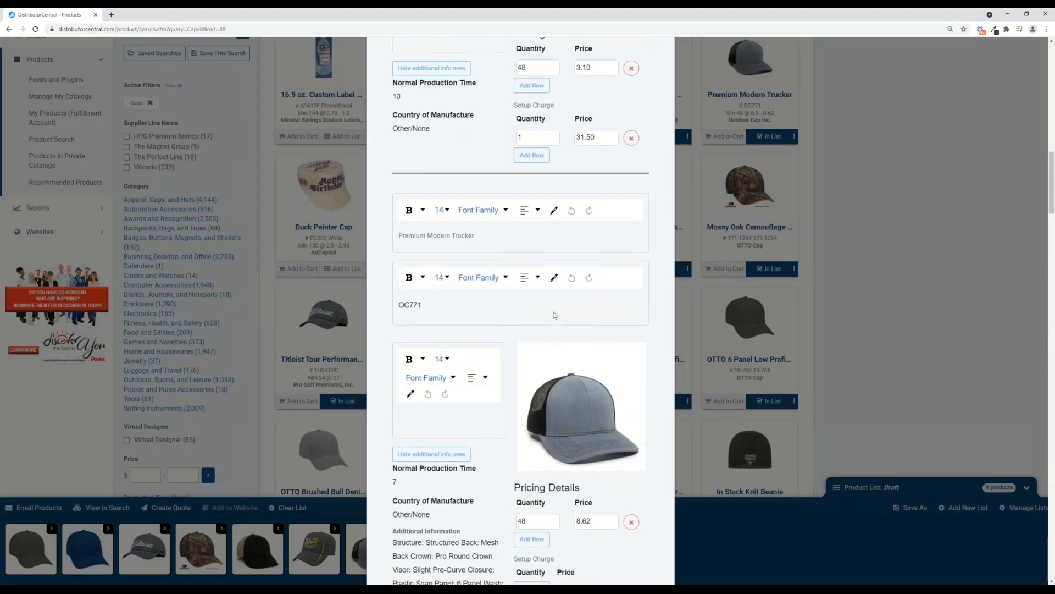
scroll(554, 315, "up", 3)
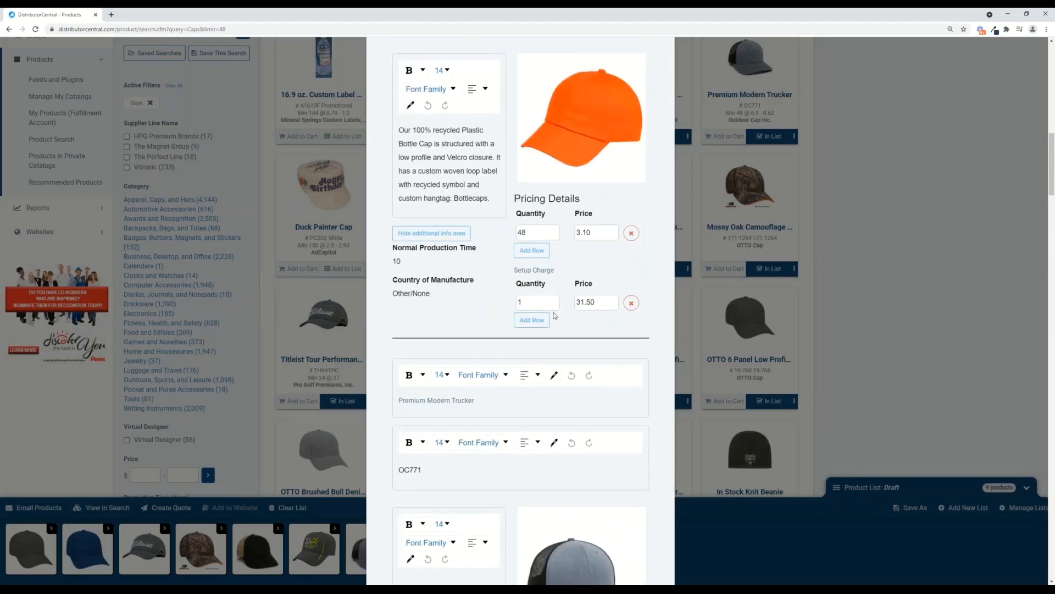
scroll(554, 315, "up", 2)
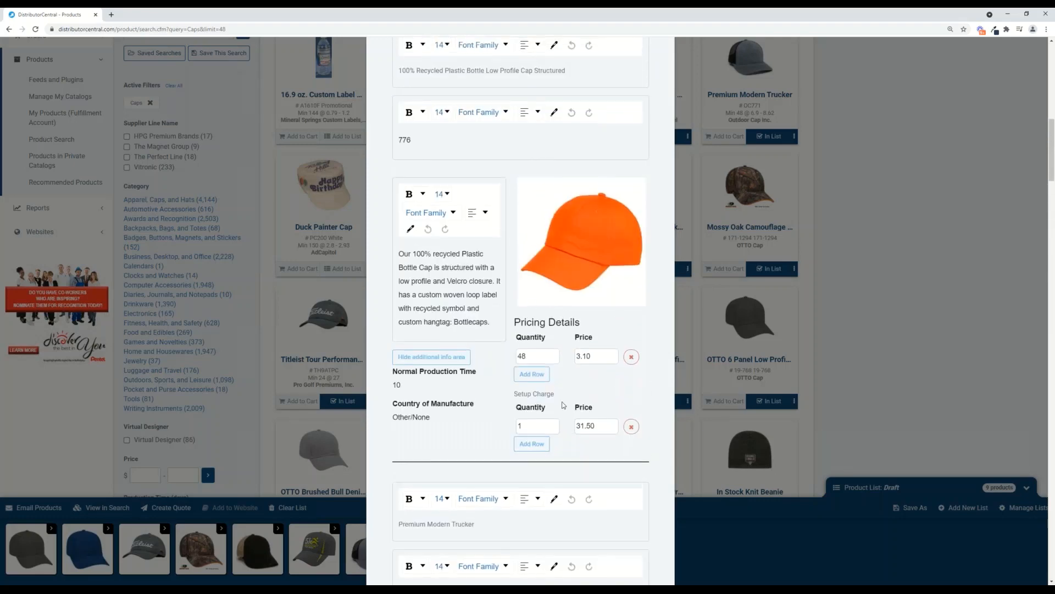
left_click(531, 373)
left_click(545, 376)
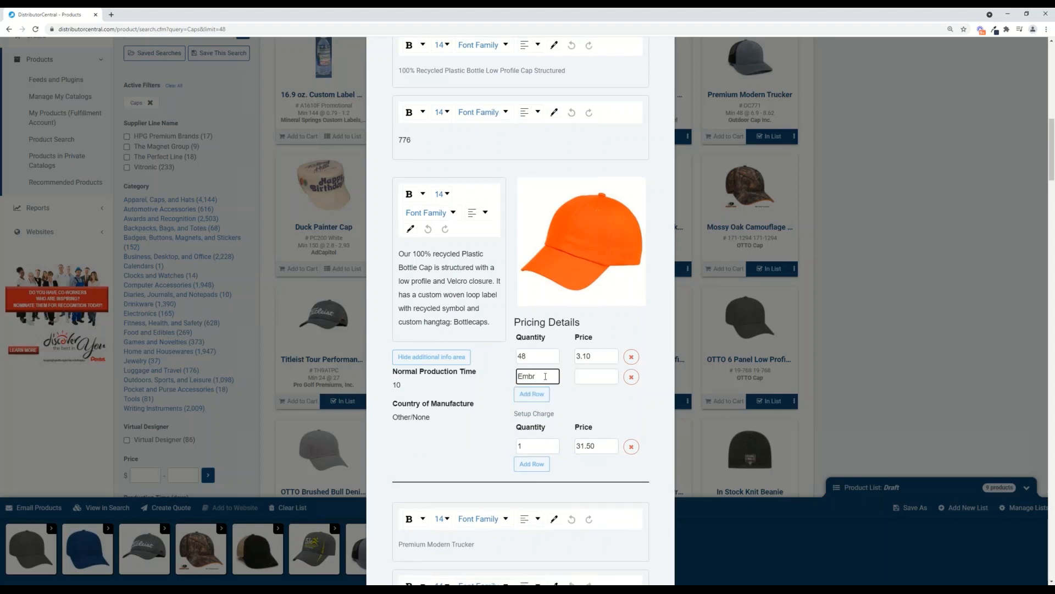
type("Embroidery")
left_click(591, 377)
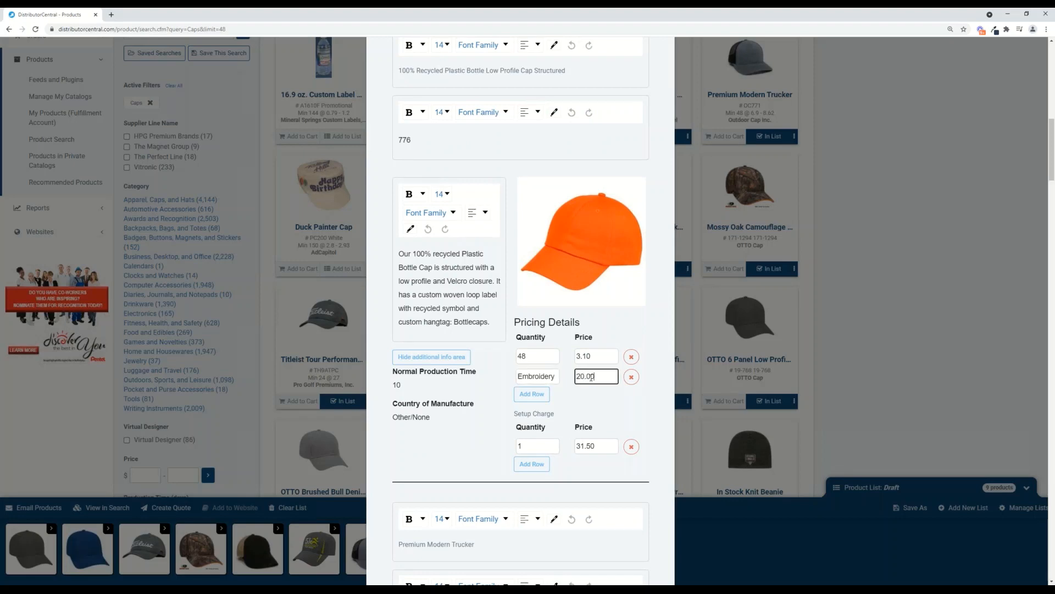
left_click(604, 398)
Step: Review the customized pricing of the first caps and highlight the editable product name of the recycled plastic bottle cap
scroll(594, 395, "down", 2)
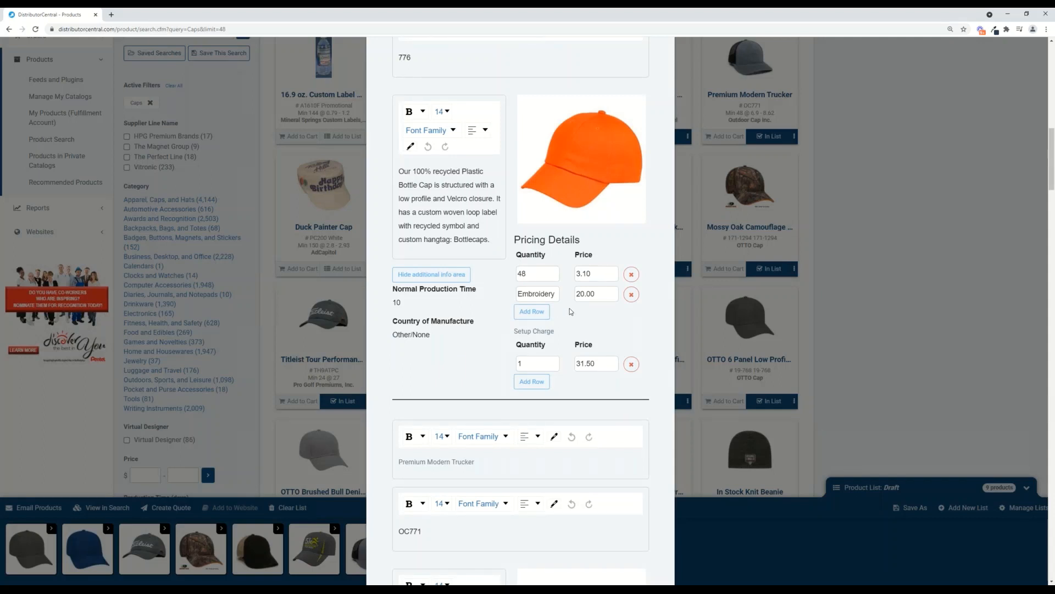
scroll(570, 312, "up", 8)
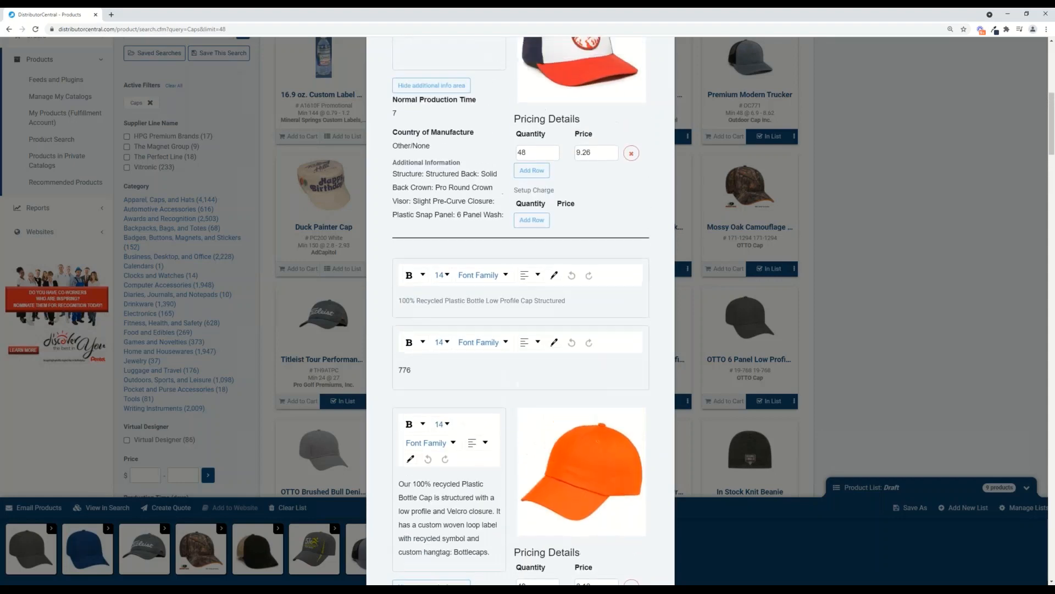
scroll(470, 339, "up", 1)
left_click_drag(568, 317, 401, 313)
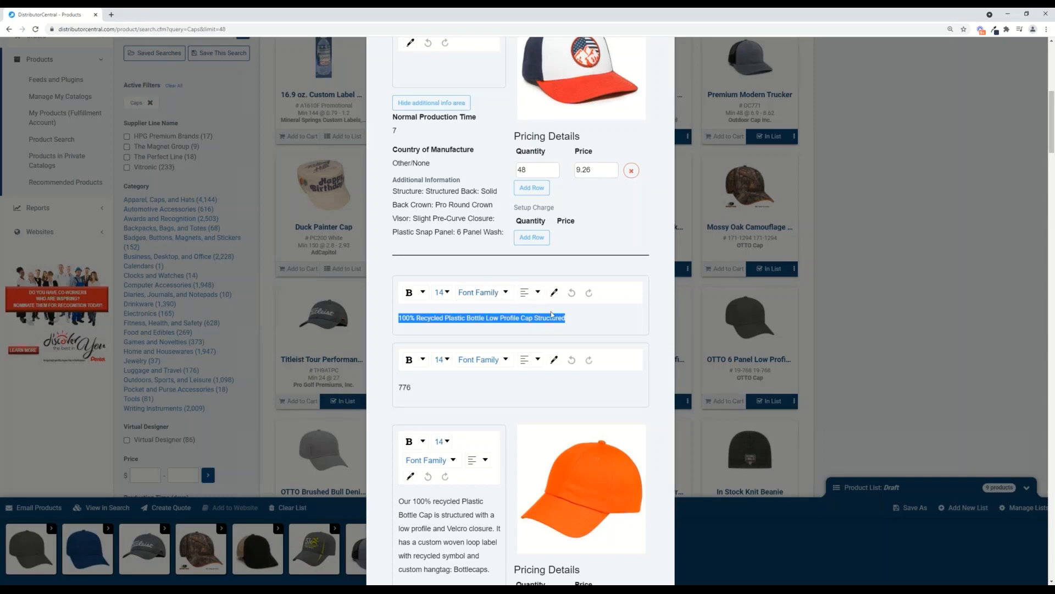
scroll(551, 311, "up", 5)
Step: Check the remaining customized caps through the Performance Cap and send the product list email
scroll(551, 311, "down", 11)
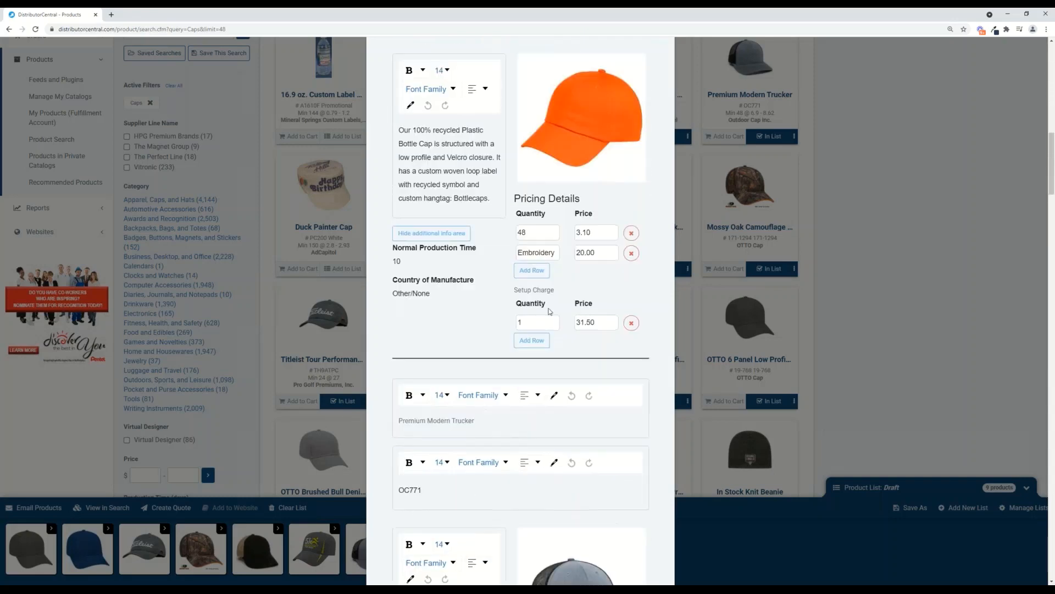
scroll(550, 312, "down", 15)
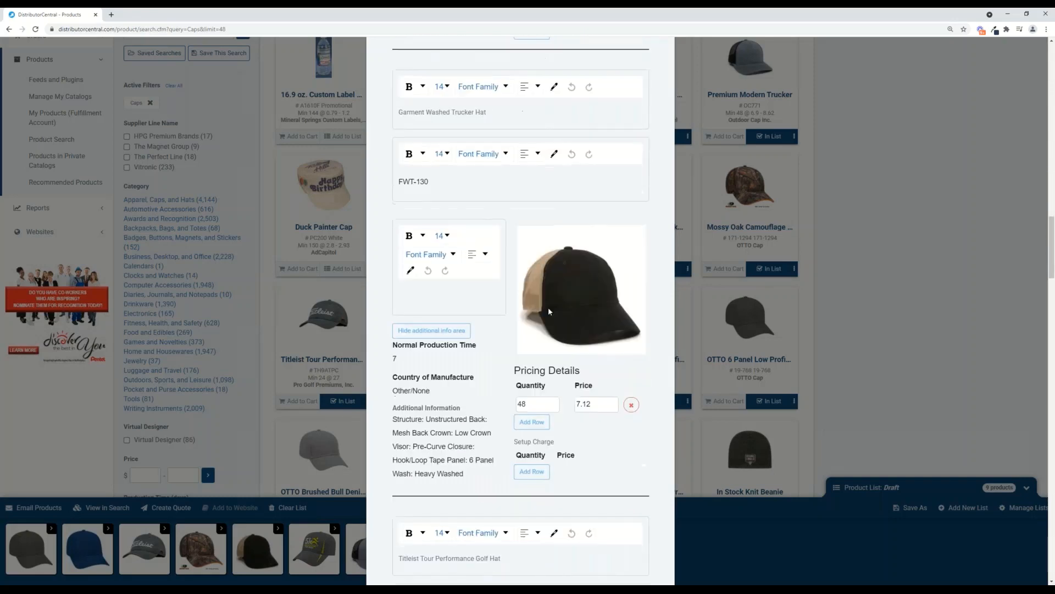
scroll(548, 311, "down", 15)
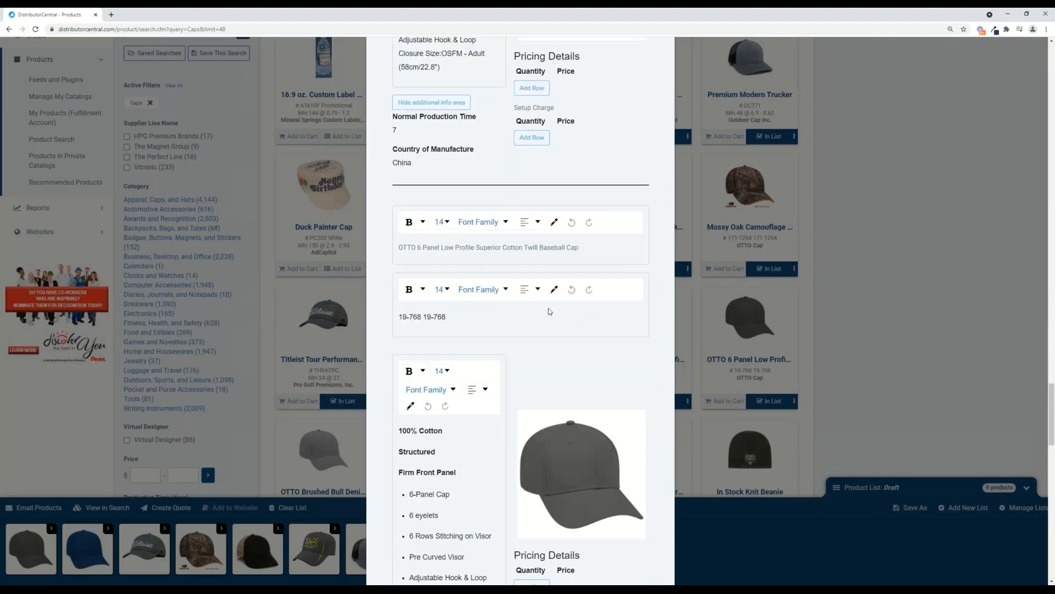
scroll(550, 311, "down", 15)
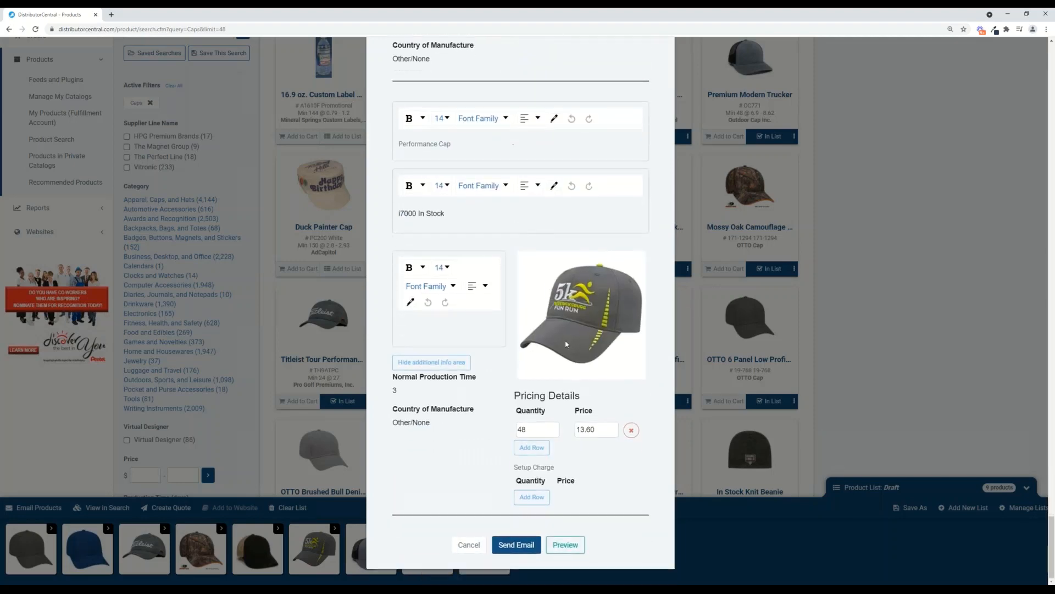
left_click(521, 545)
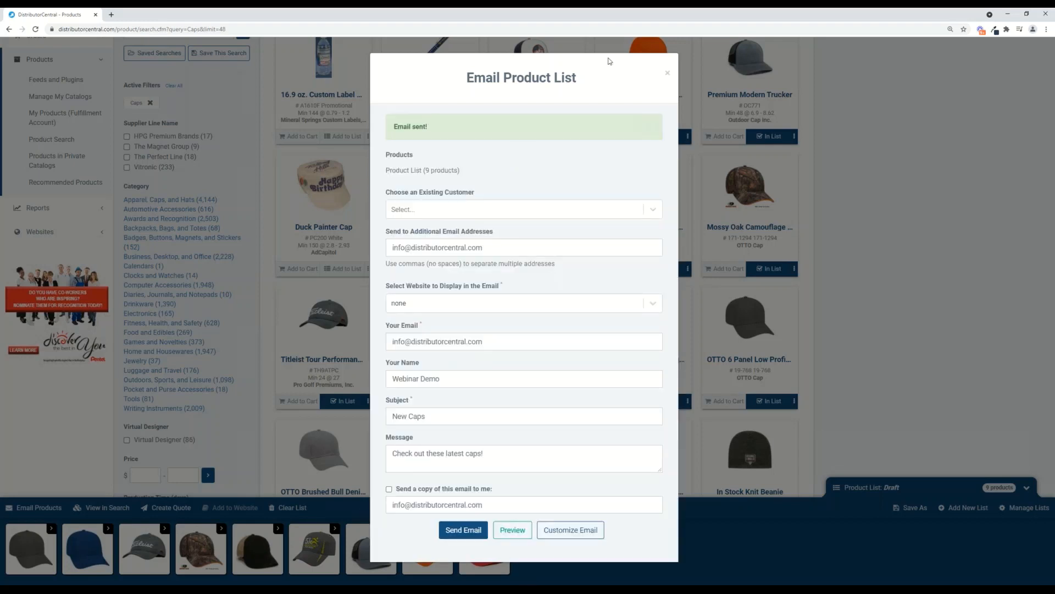
Step: Close the sent email form and display the draft list's caps in the product search results for review
left_click(668, 73)
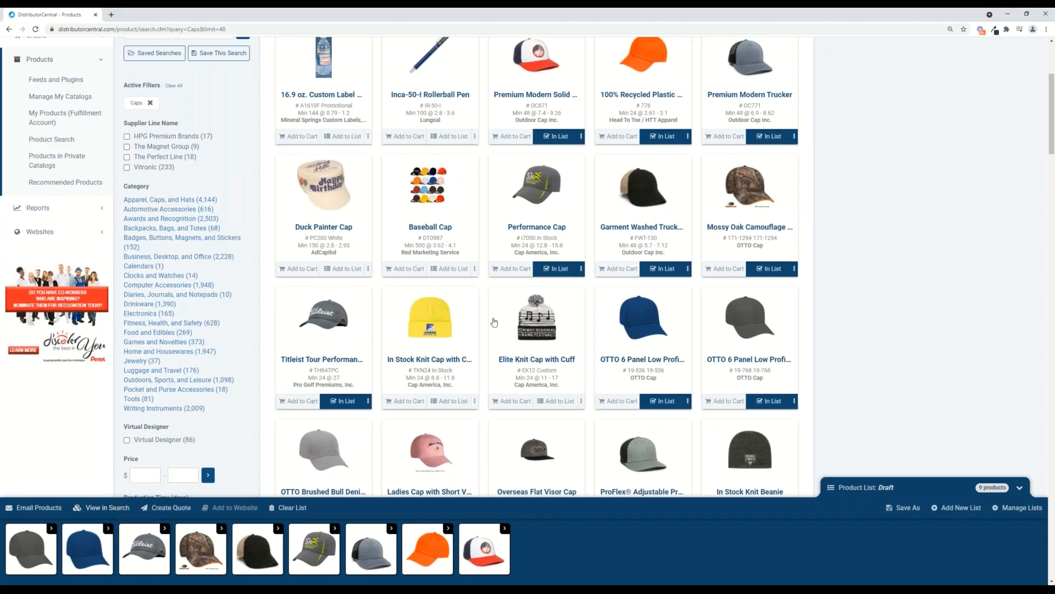
scroll(565, 238, "up", 3)
scroll(568, 238, "down", 3)
scroll(568, 238, "down", 3)
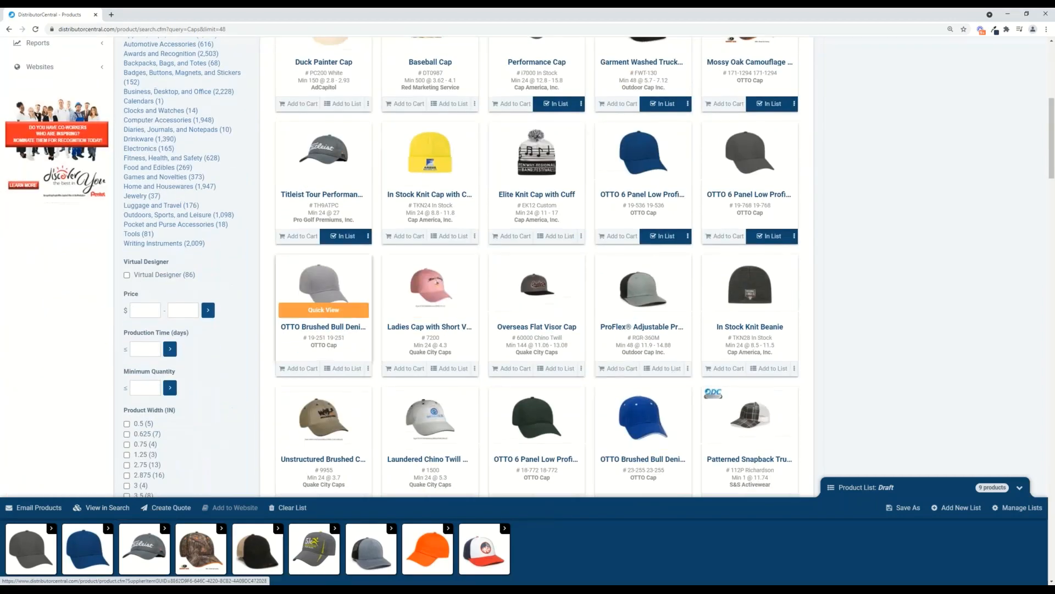
left_click(120, 510)
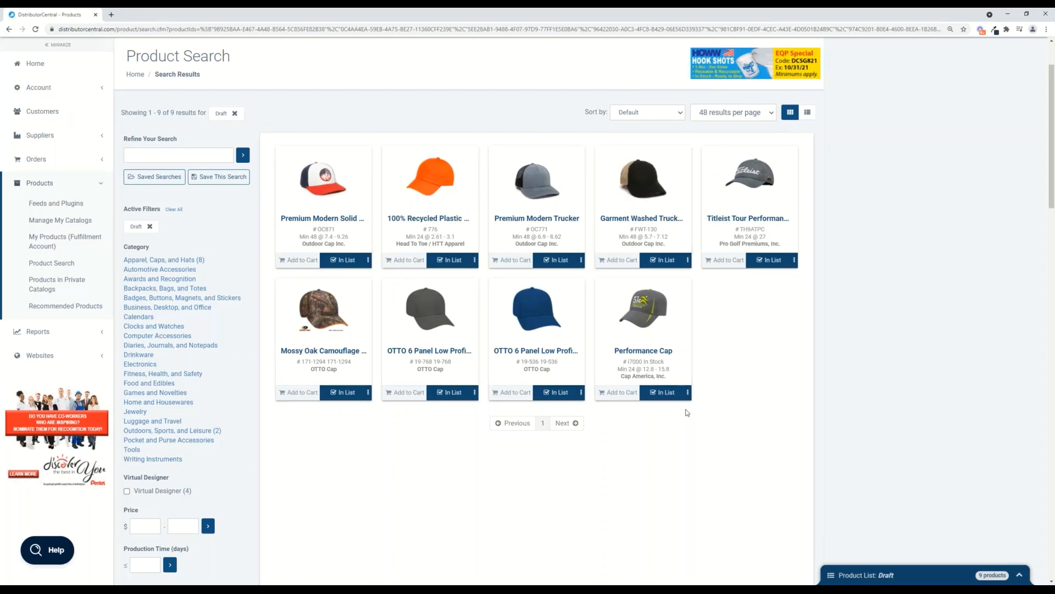
scroll(324, 187, "up", 1)
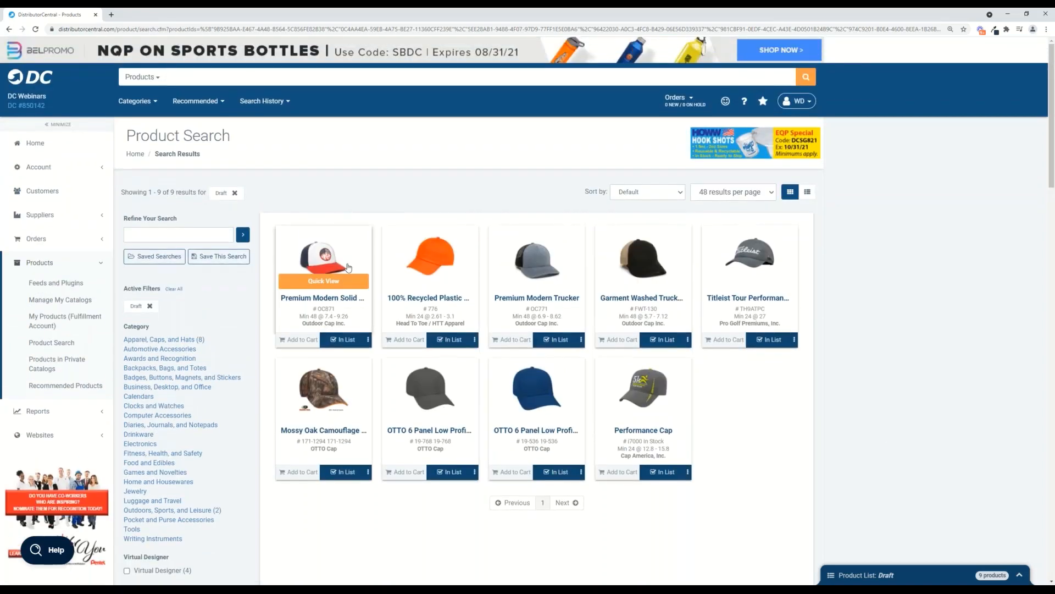
scroll(430, 253, "down", 2)
scroll(594, 281, "down", 2)
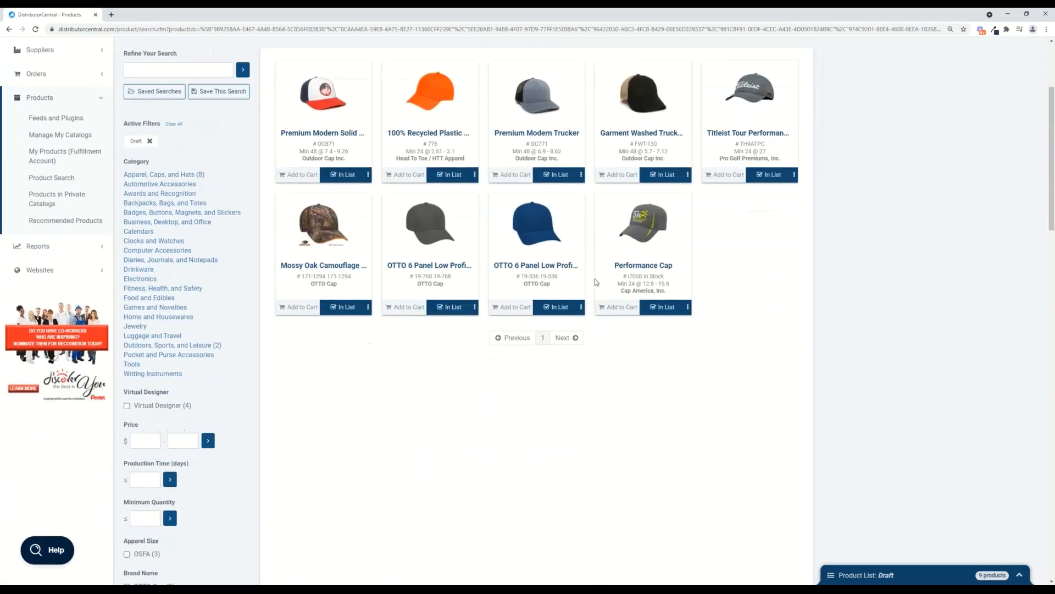
scroll(594, 280, "up", 2)
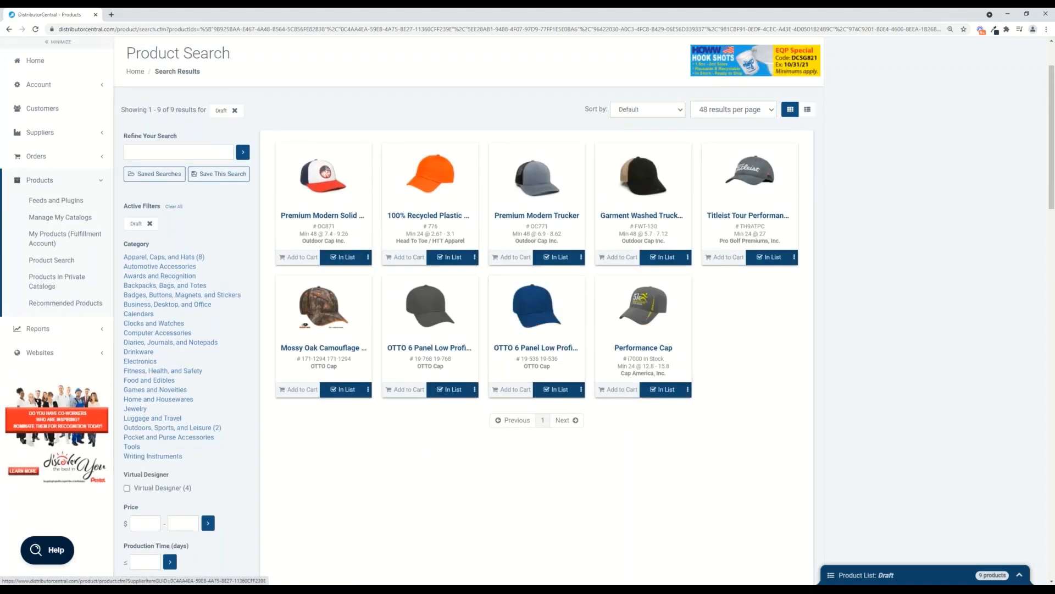
Step: Clear all caps from the draft product list
left_click(952, 581)
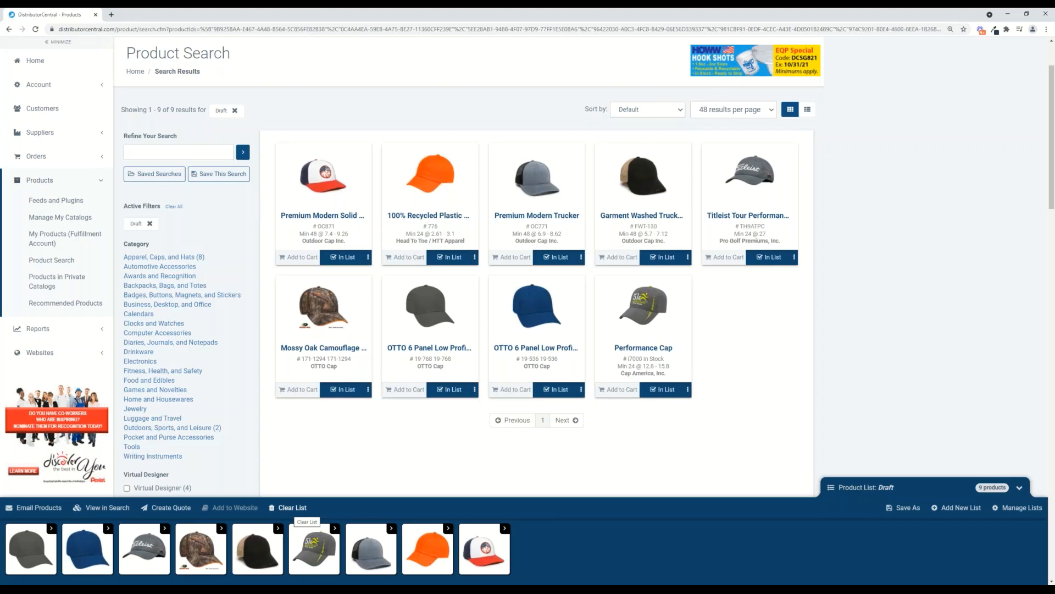
left_click(288, 507)
left_click(621, 133)
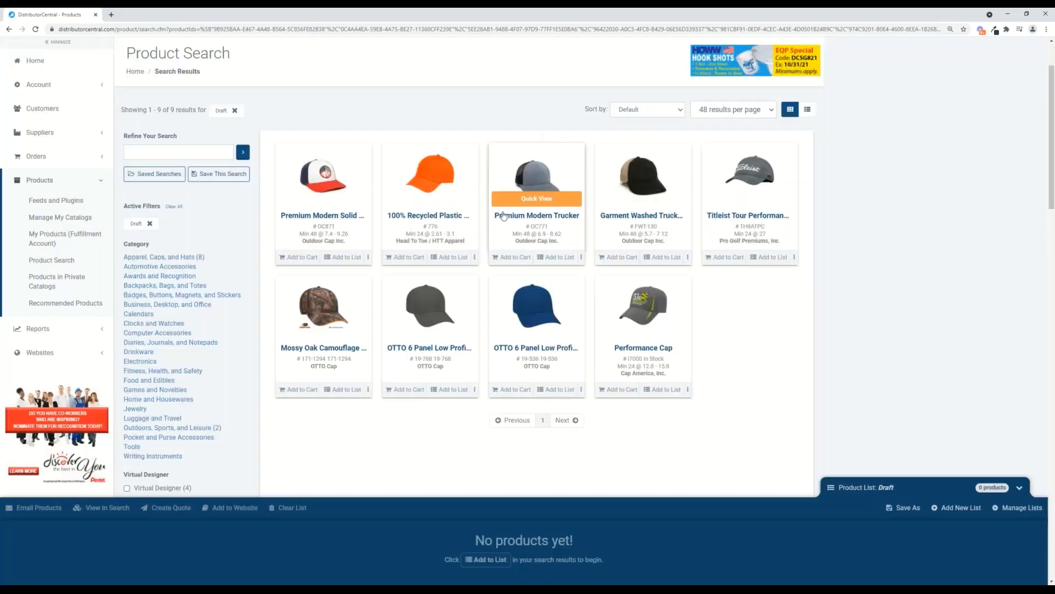
Step: Remove the Draft filter from the product search and search for Polo
left_click(149, 224)
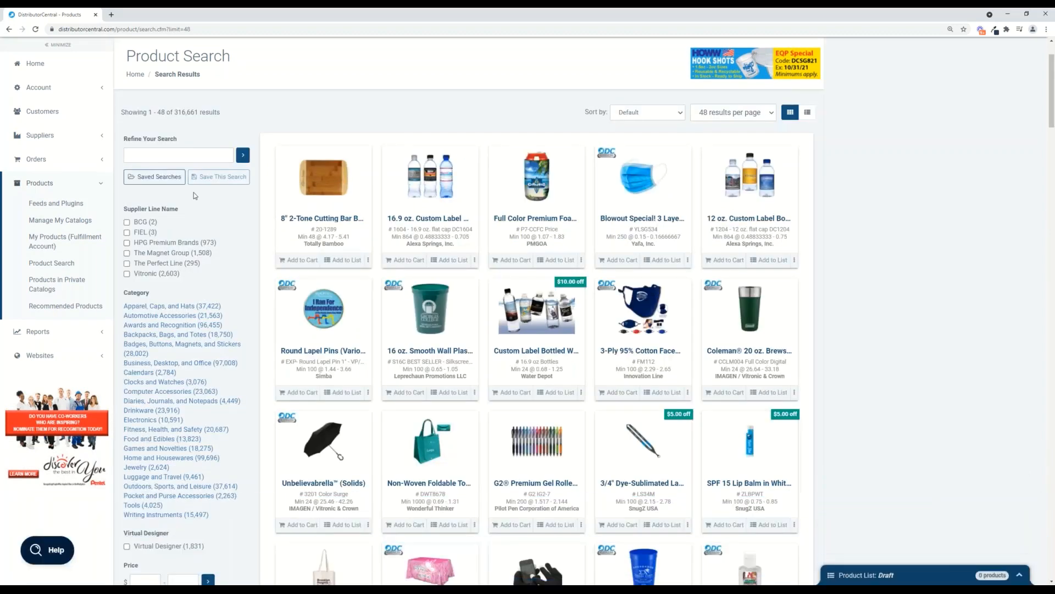
left_click(181, 154)
type("Polo")
left_click(243, 155)
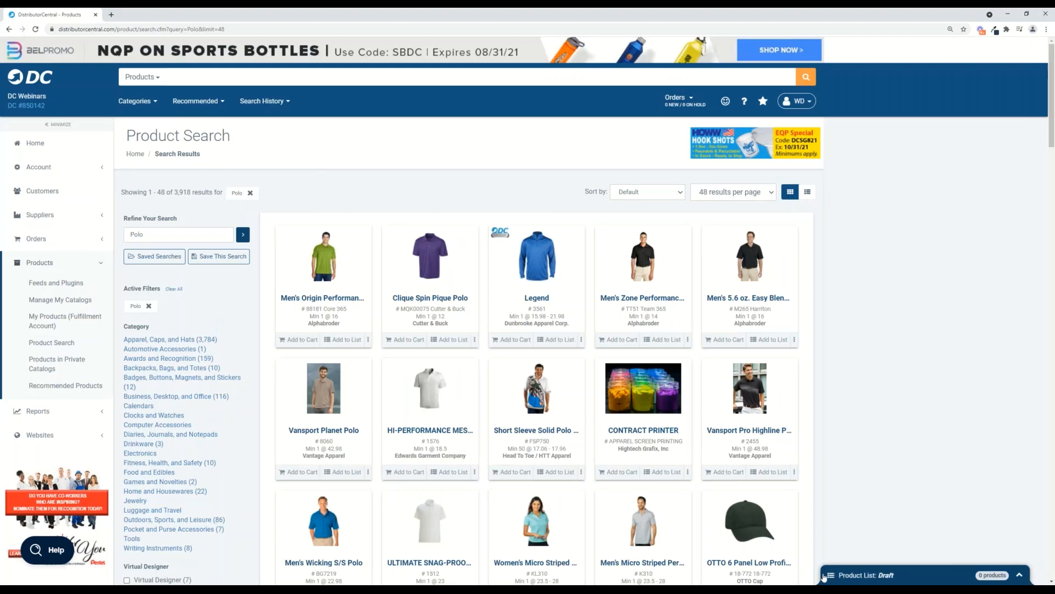
Step: Add the Men's Zone Performance Polo (TT51) and the Men's Wicking S/S Polo (BG7219) to the draft product list
left_click(860, 576)
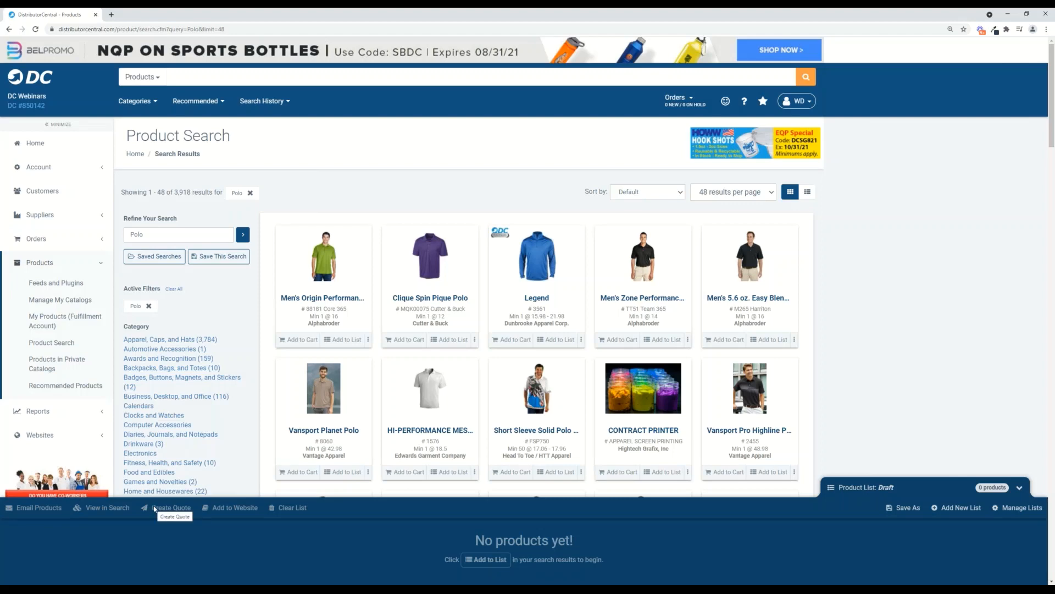
scroll(578, 428, "down", 1)
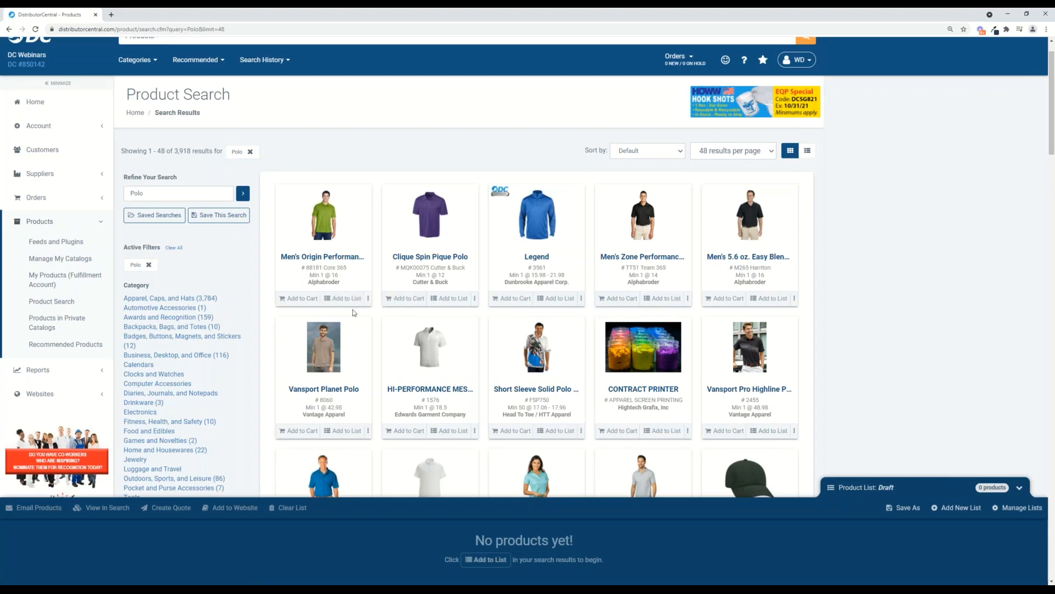
mouse_move(572, 328)
scroll(572, 328, "down", 1)
left_click(666, 257)
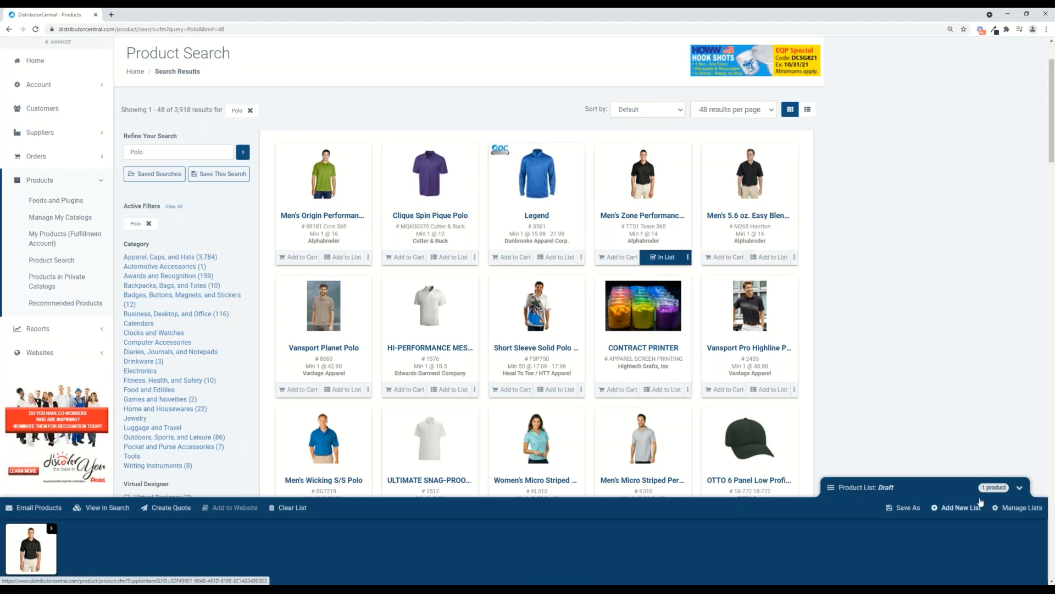
left_click(938, 494)
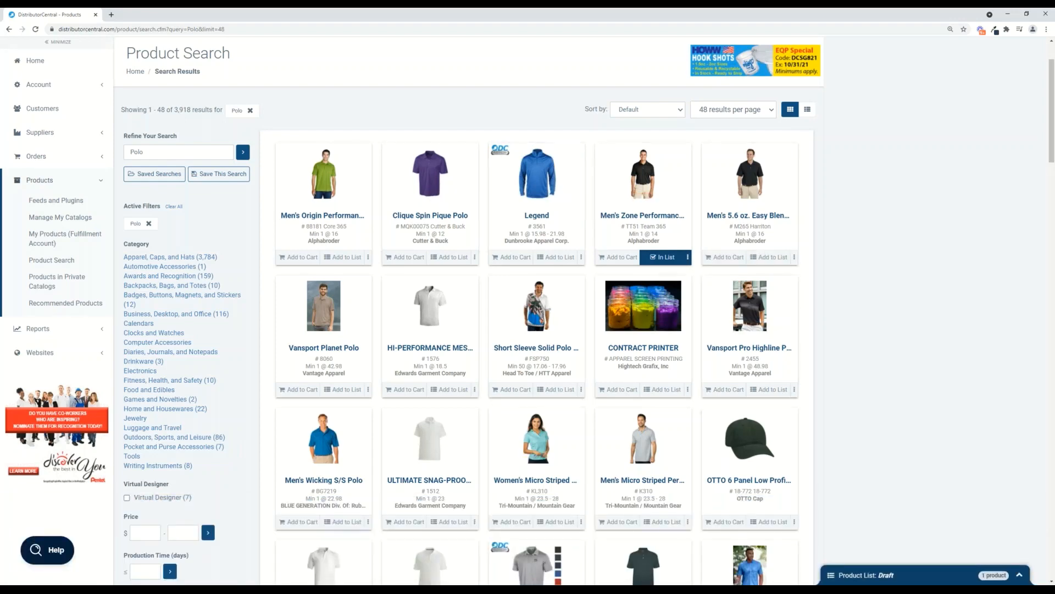
left_click(952, 581)
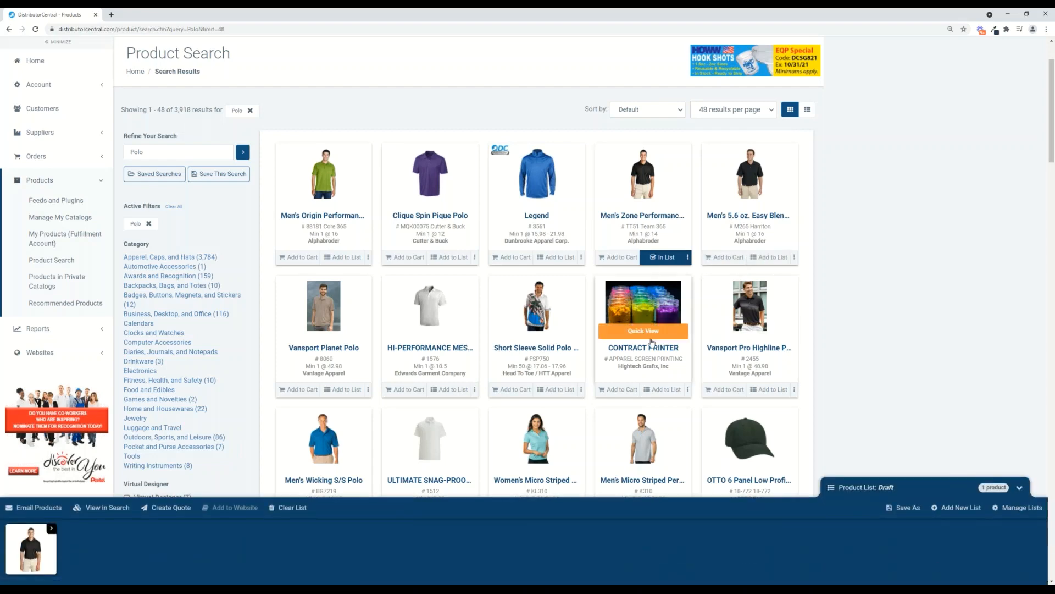
scroll(643, 396, "down", 2)
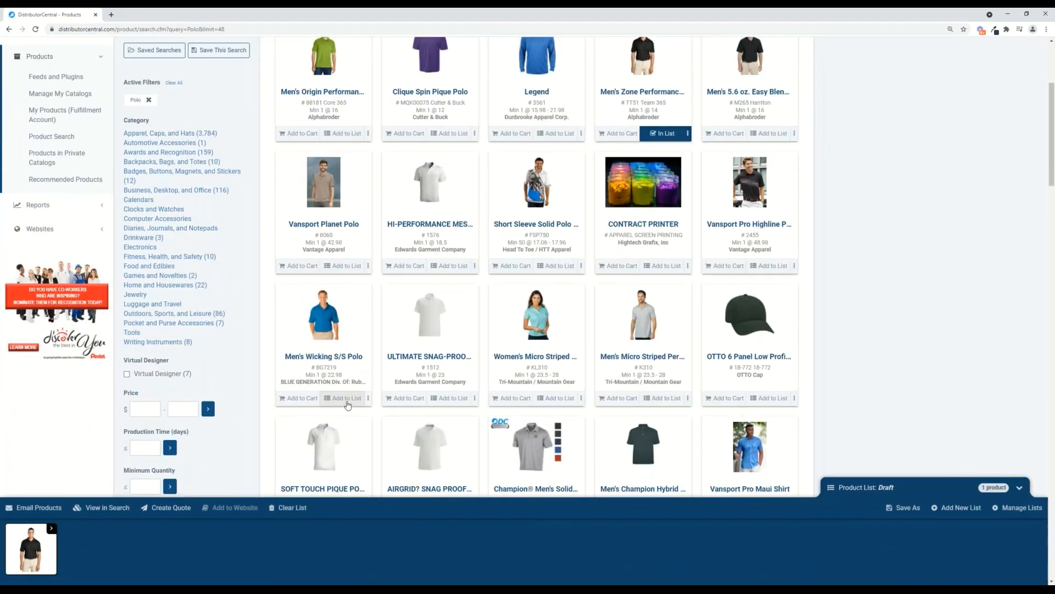
left_click(347, 403)
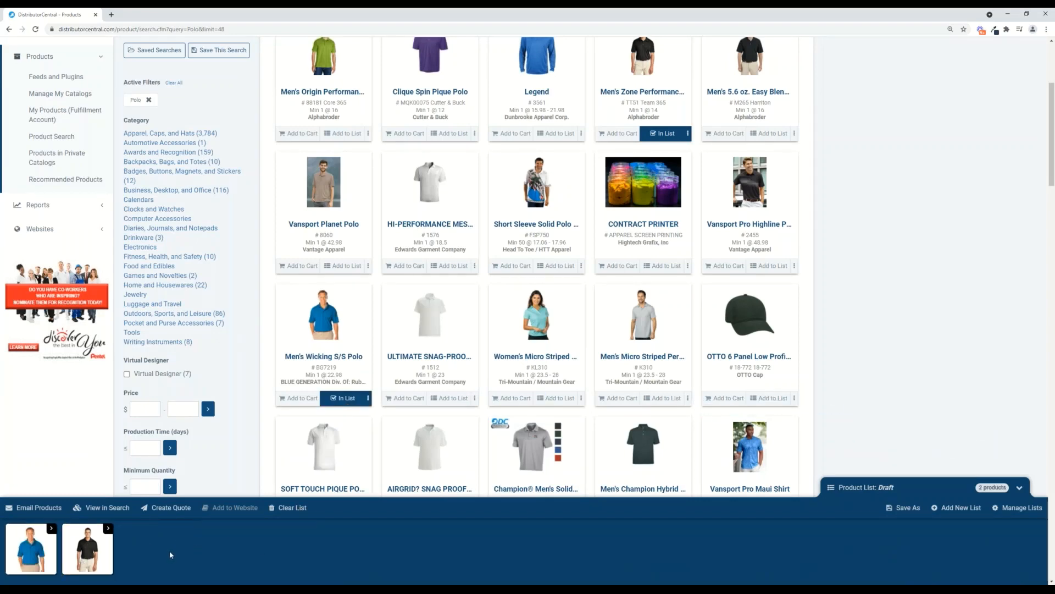
Step: Create a quote from the two listed polos with the default quantities and retail pricing options
left_click(169, 516)
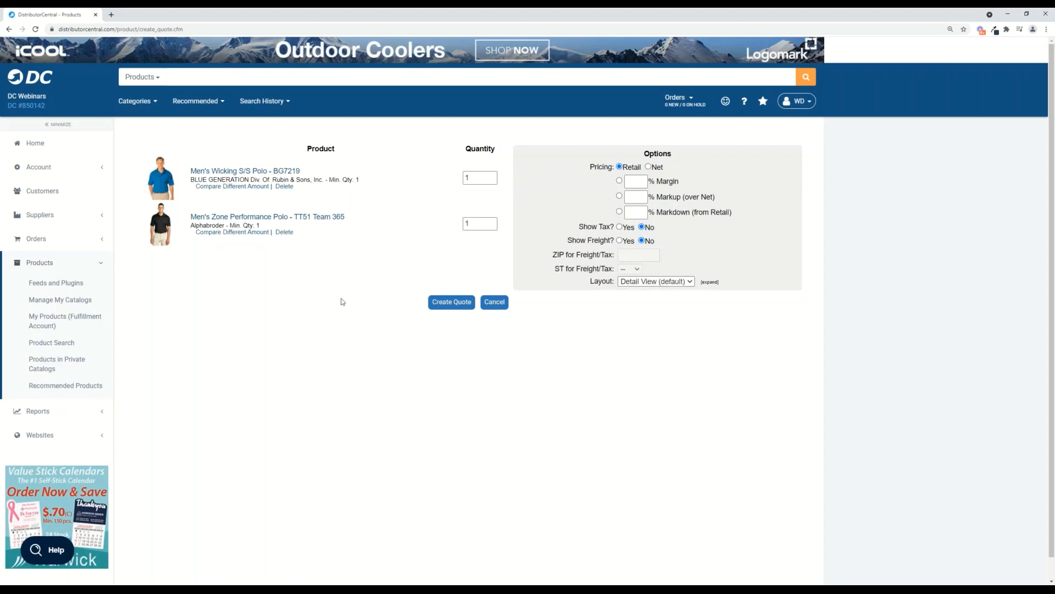
left_click(456, 305)
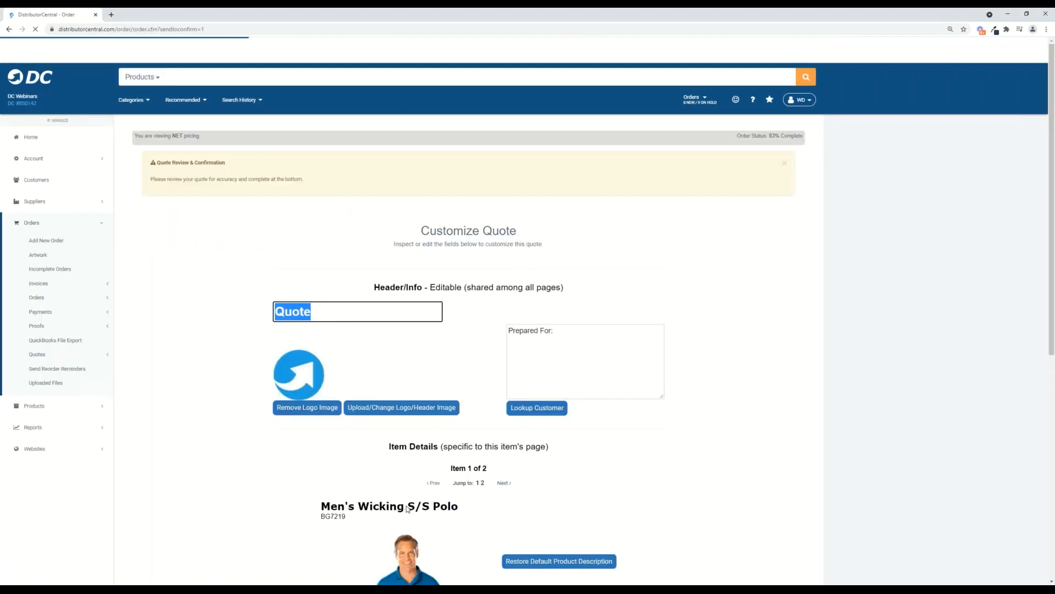
scroll(393, 340, "down", 2)
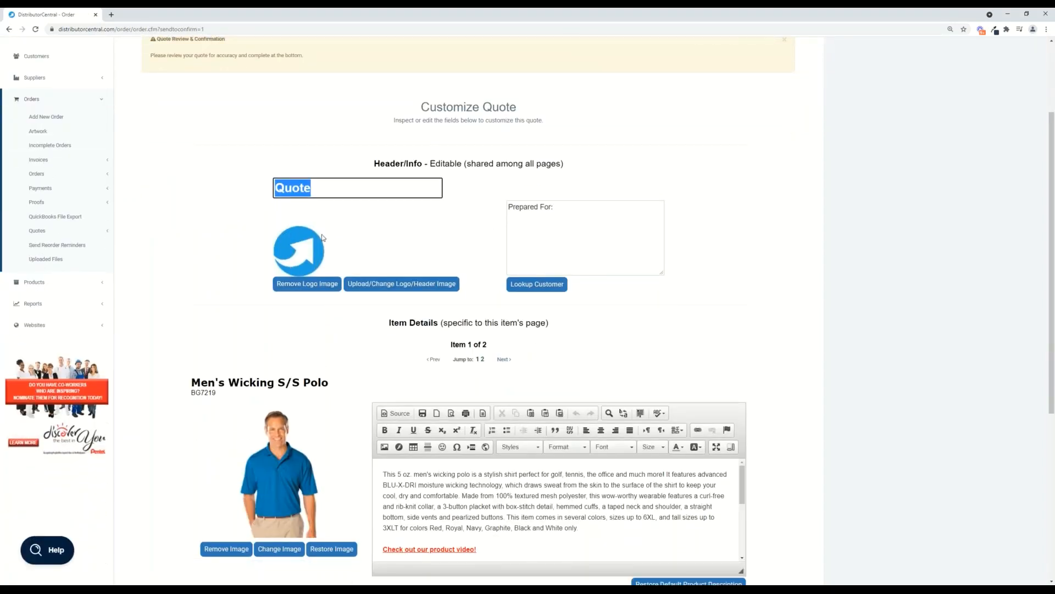
Step: Open and dismiss the quote's logo upload window, and set the quote's header title to Polos
left_click(395, 284)
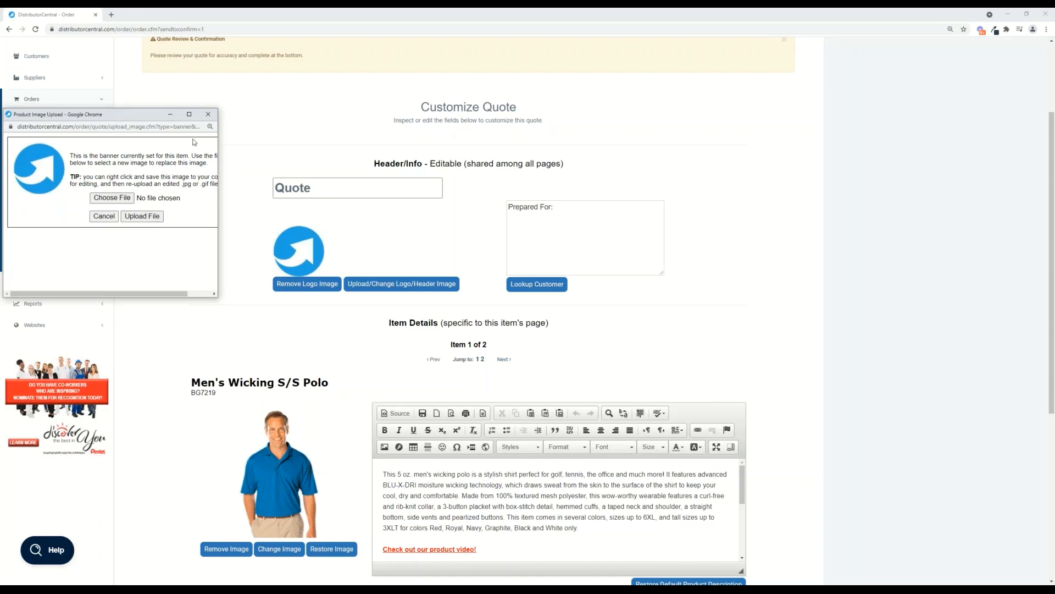
left_click(170, 113)
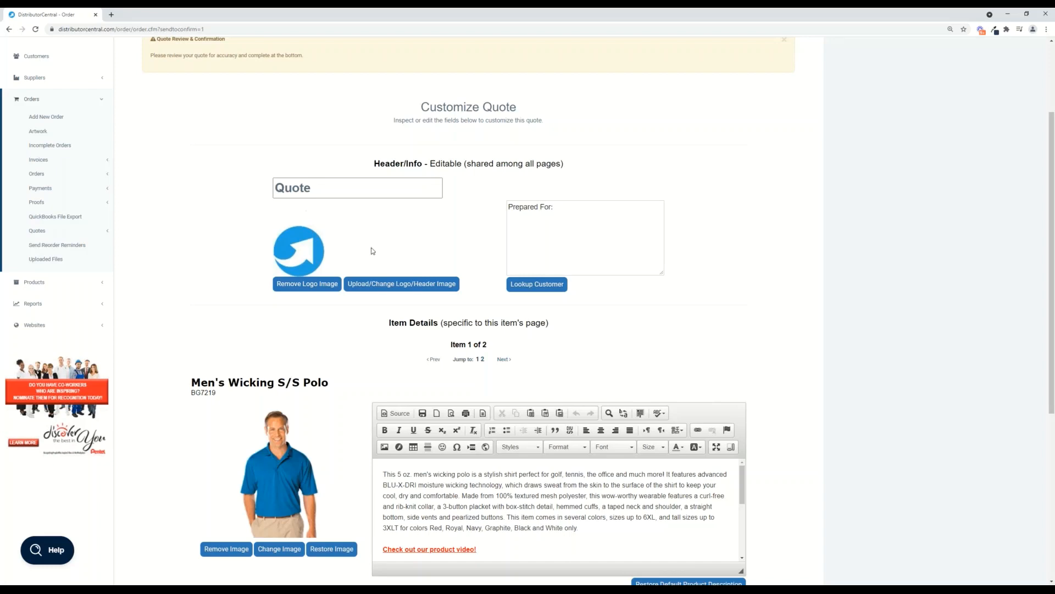
left_click_drag(341, 188, 273, 186)
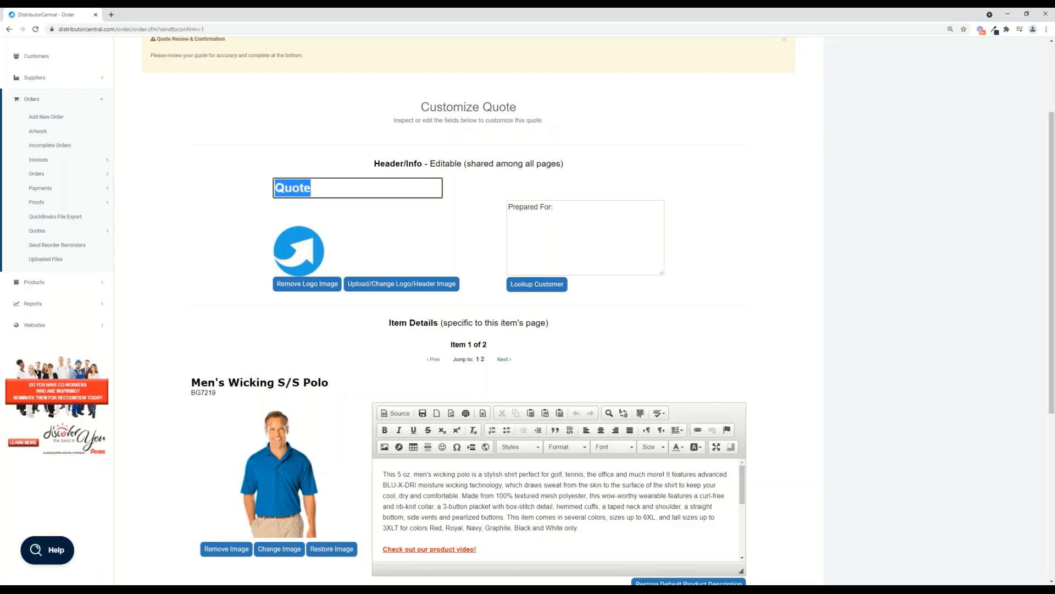
type("Pol")
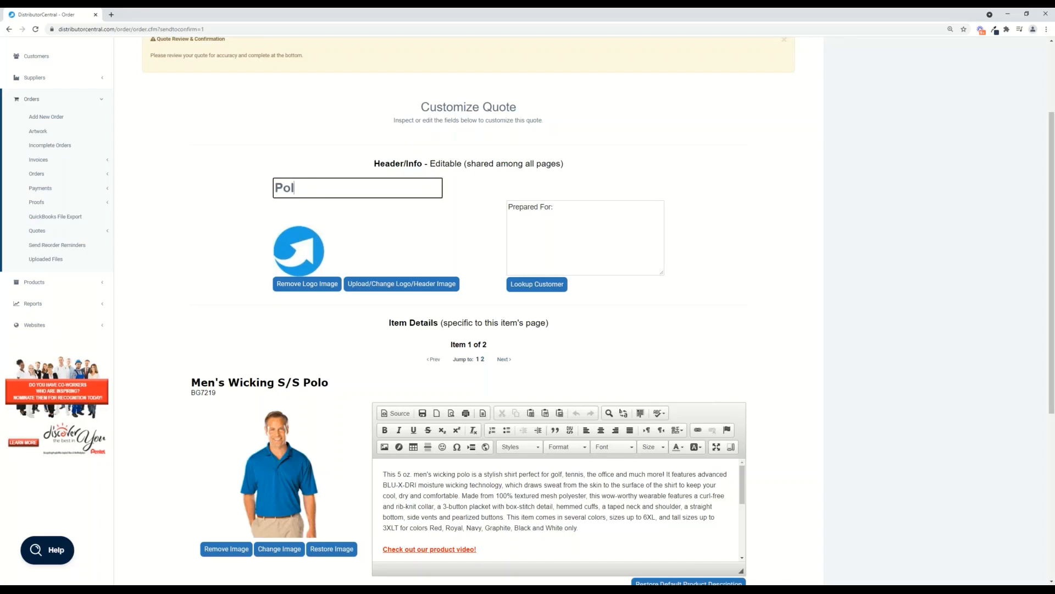
type("os")
left_click(642, 221)
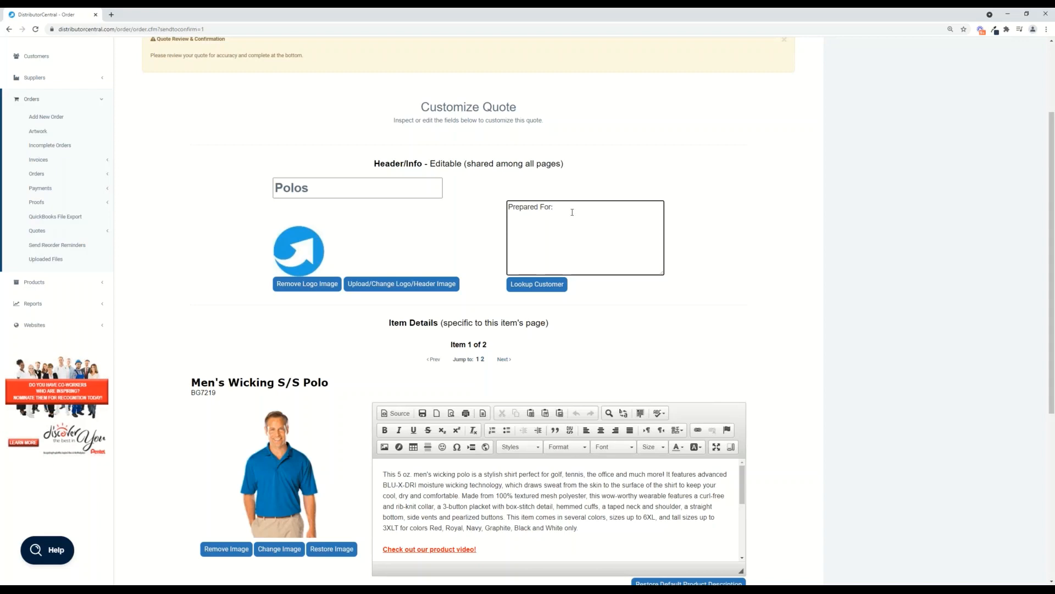
Step: Examine the Men's Wicking S/S Polo item details, including the description's source view, the pricing rows and the footer
scroll(572, 212, "down", 2)
scroll(572, 214, "down", 2)
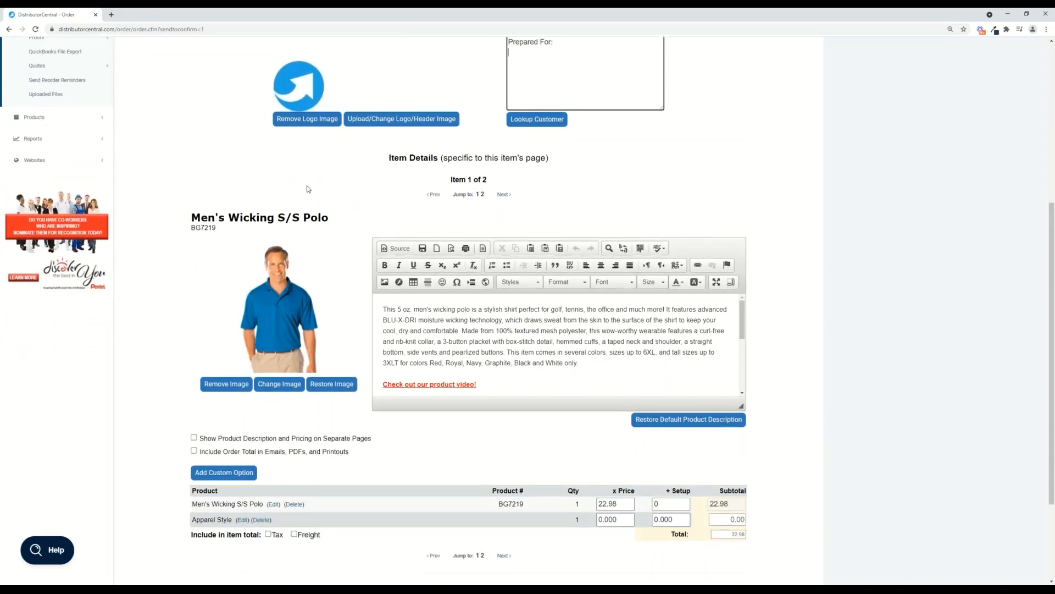
scroll(308, 189, "down", 2)
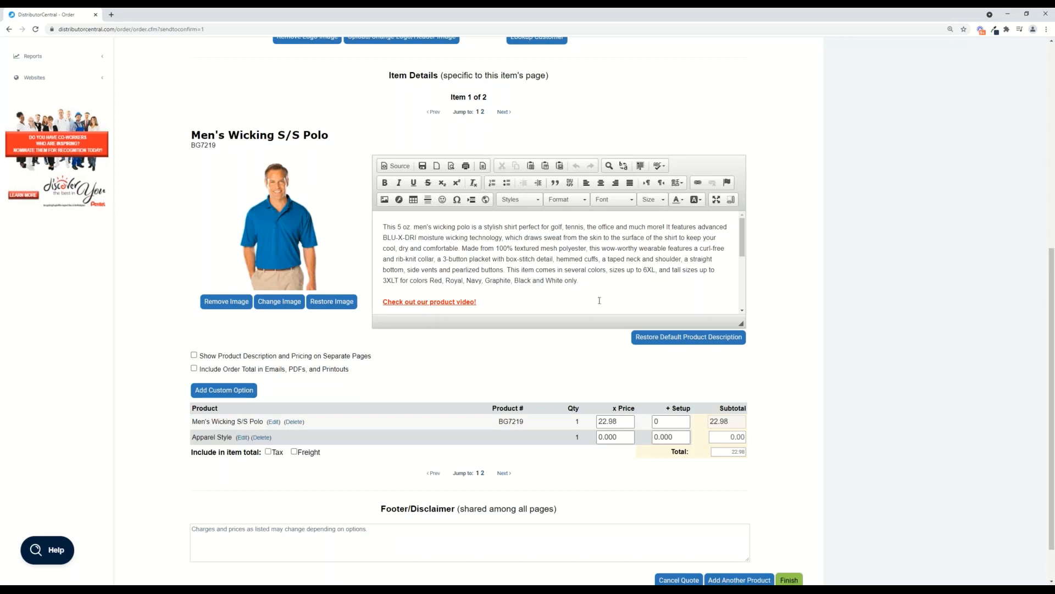
scroll(305, 189, "up", 1)
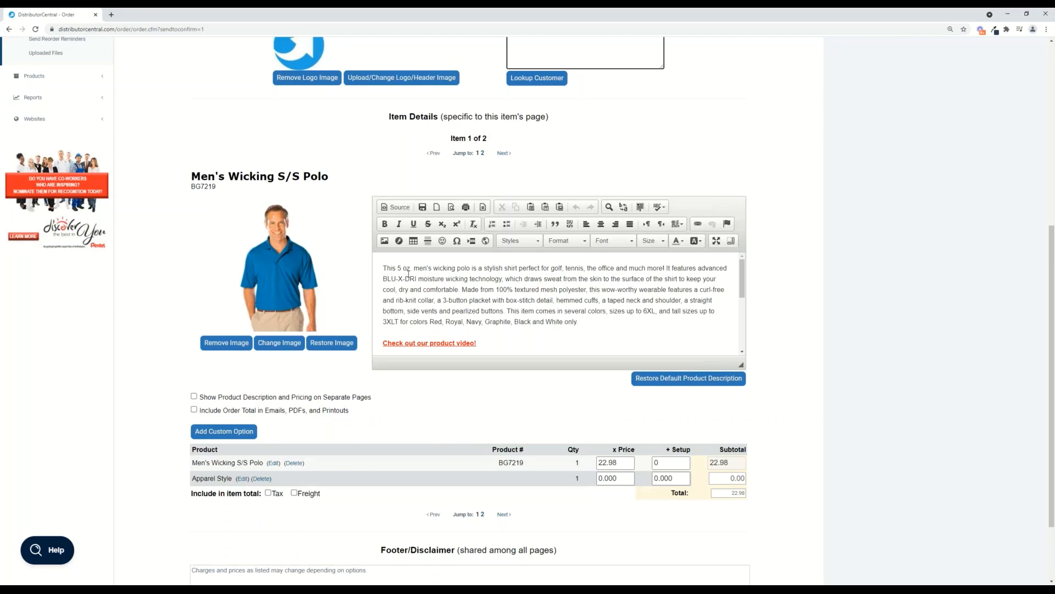
left_click(395, 207)
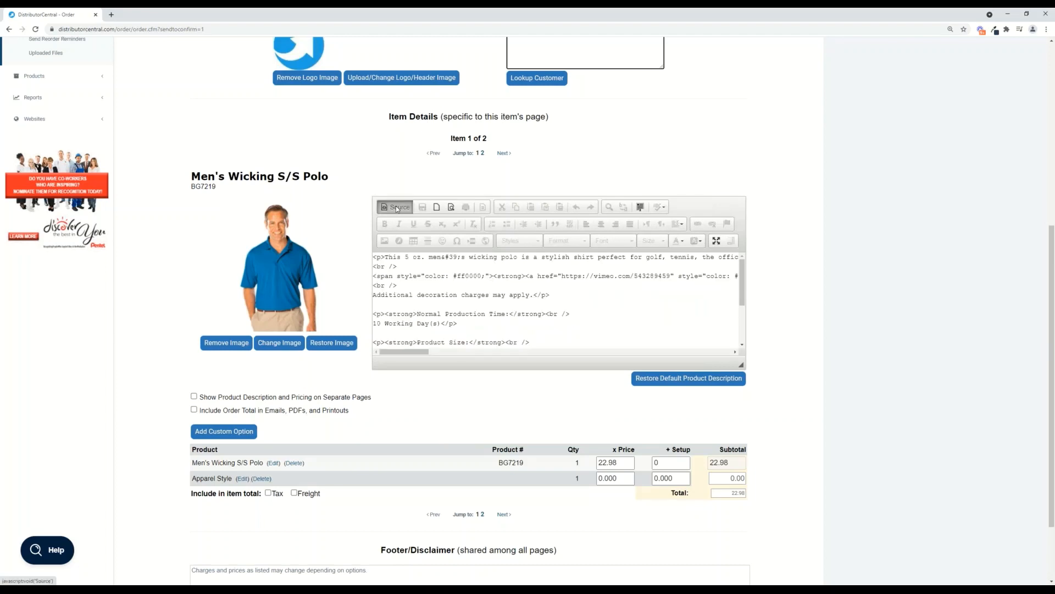
left_click(396, 207)
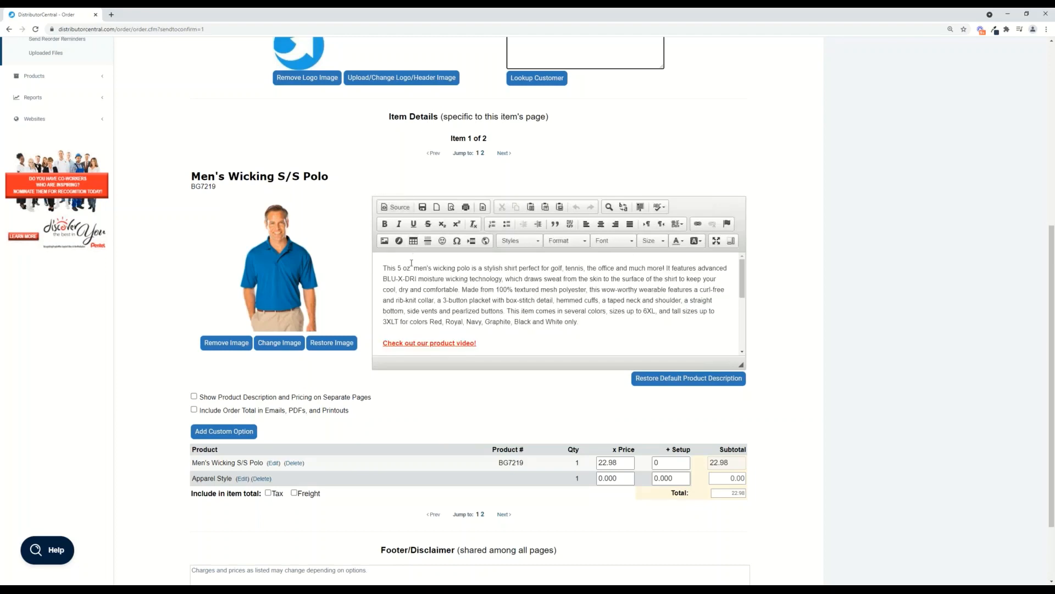
scroll(450, 299, "down", 6)
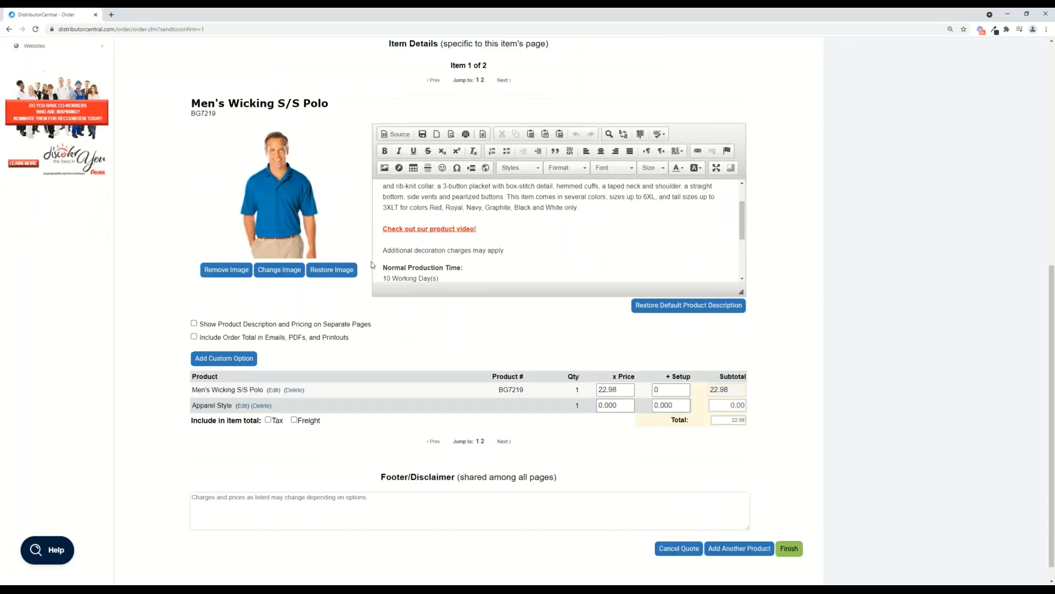
scroll(449, 224, "up", 5)
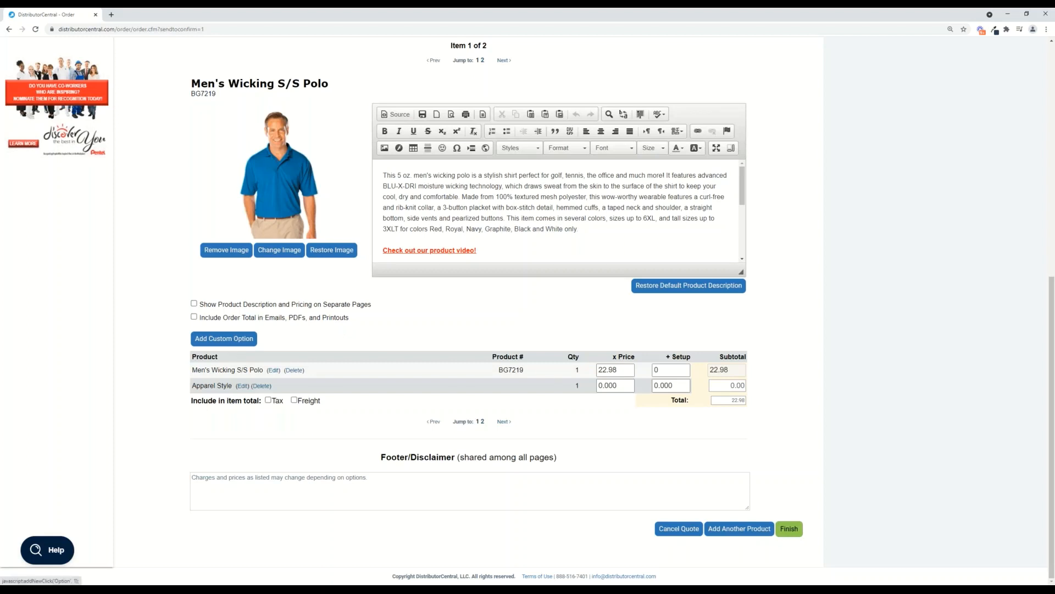
Step: Add a custom Embroidery option with quantity 1 and price 20.00 to the Men's Wicking S/S Polo
left_click(248, 345)
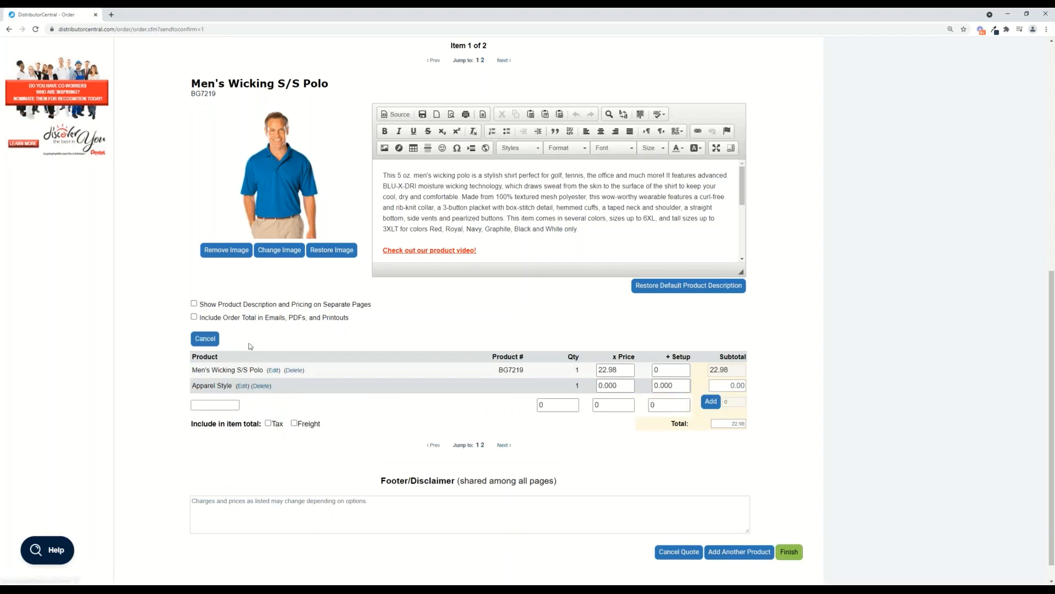
left_click(233, 405)
type("Embroidery")
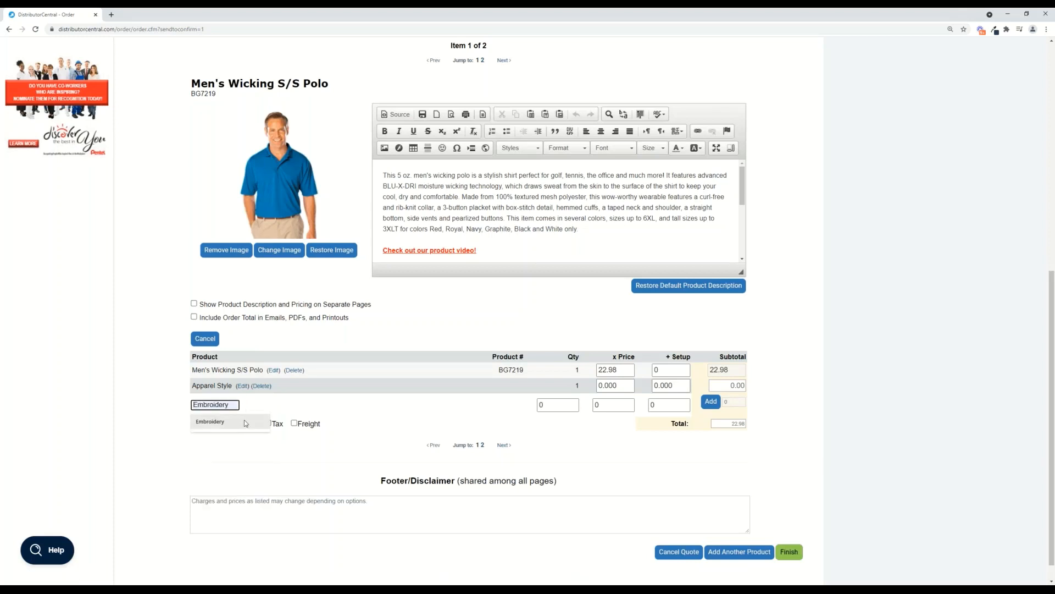
left_click(244, 420)
left_click(541, 406)
key("BackSpace")
type("1")
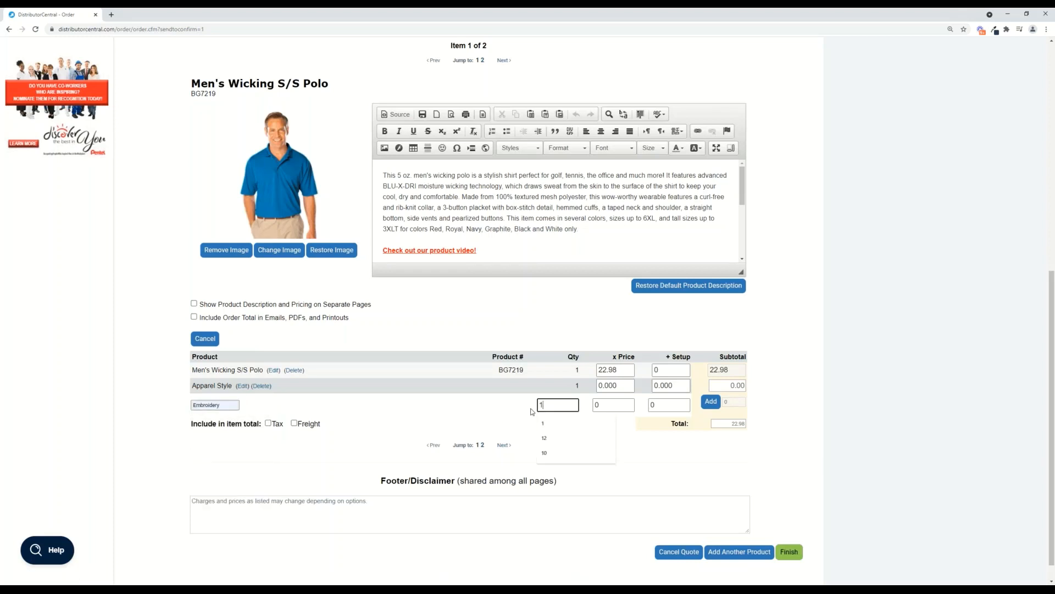
left_click(622, 402)
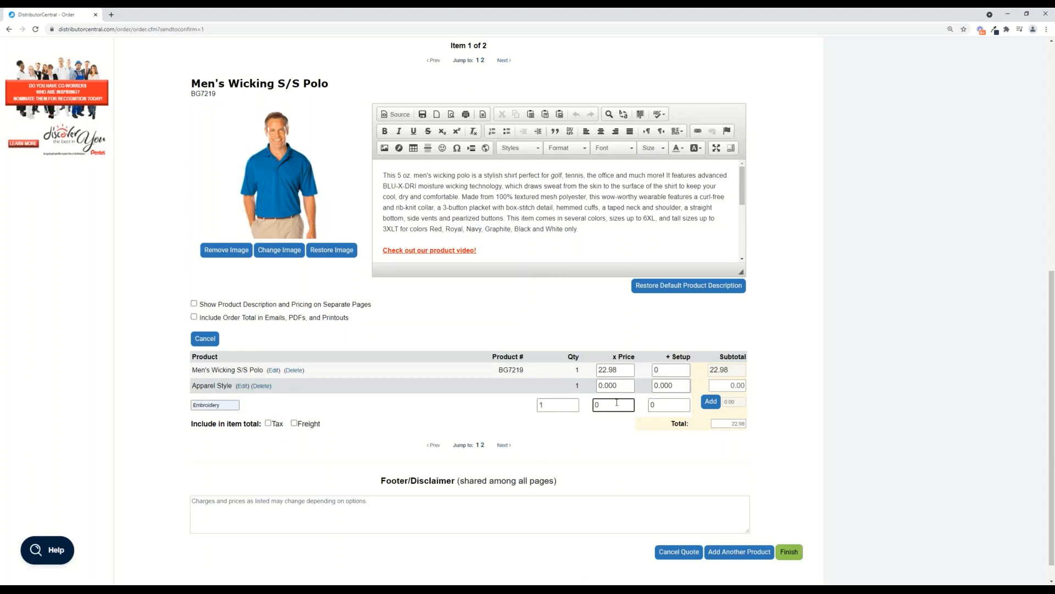
left_click_drag(616, 402, 594, 402)
type("20.00")
left_click(712, 405)
scroll(697, 403, "down", 8)
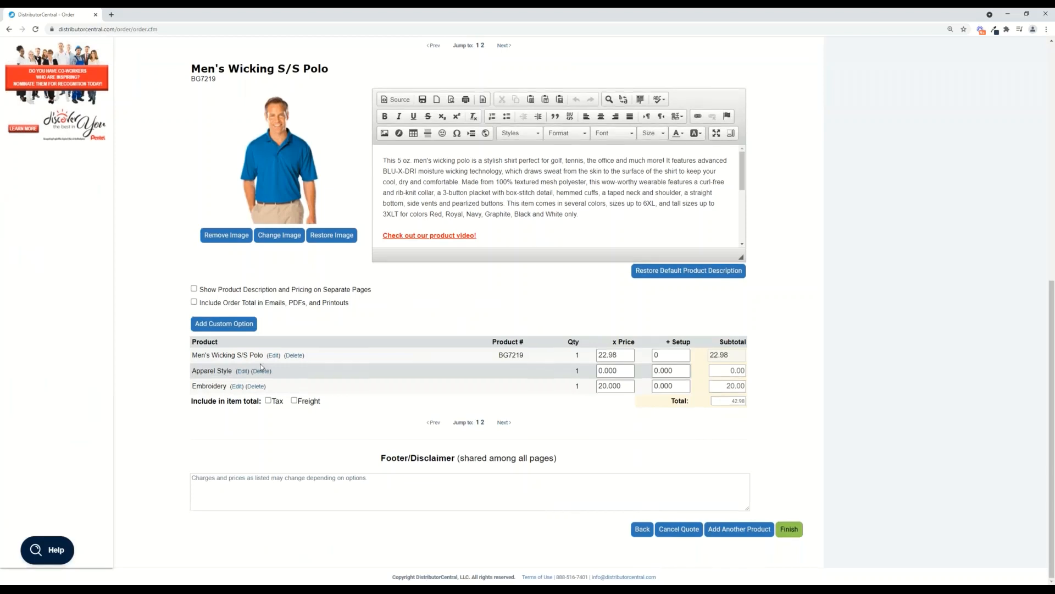
Step: Edit the Wicking S/S Polo's apparel style to a quantity of 1 in Navy XL, and save the changes
scroll(261, 366, "up", 1)
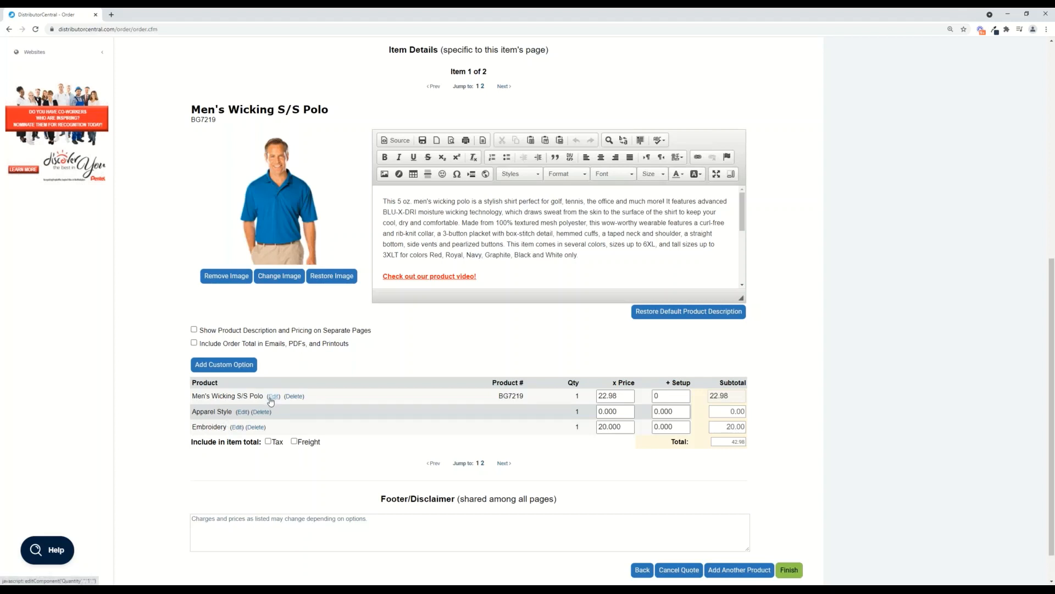
left_click(243, 413)
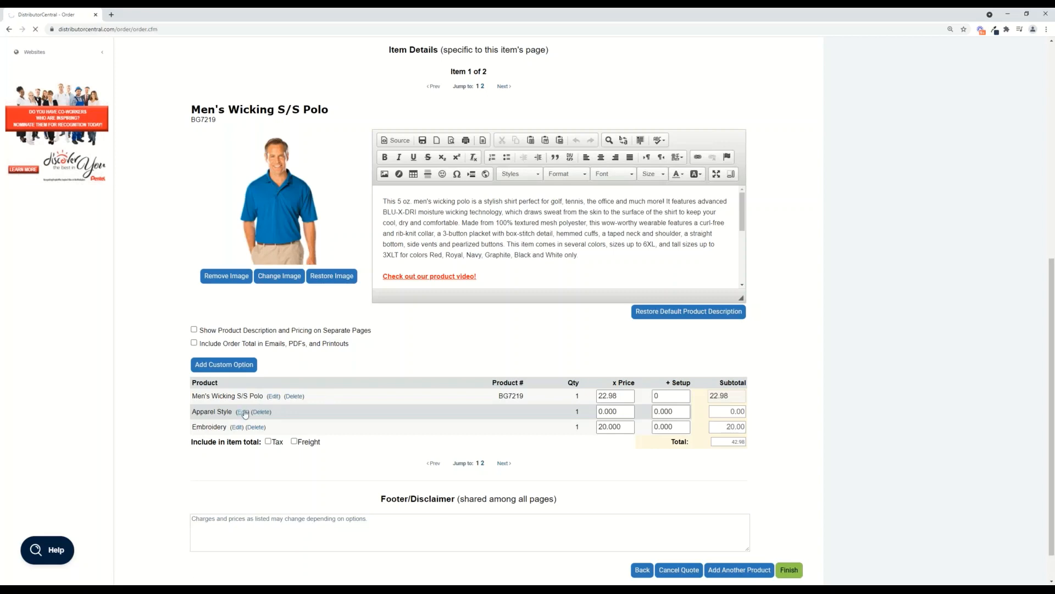
scroll(307, 351, "down", 5)
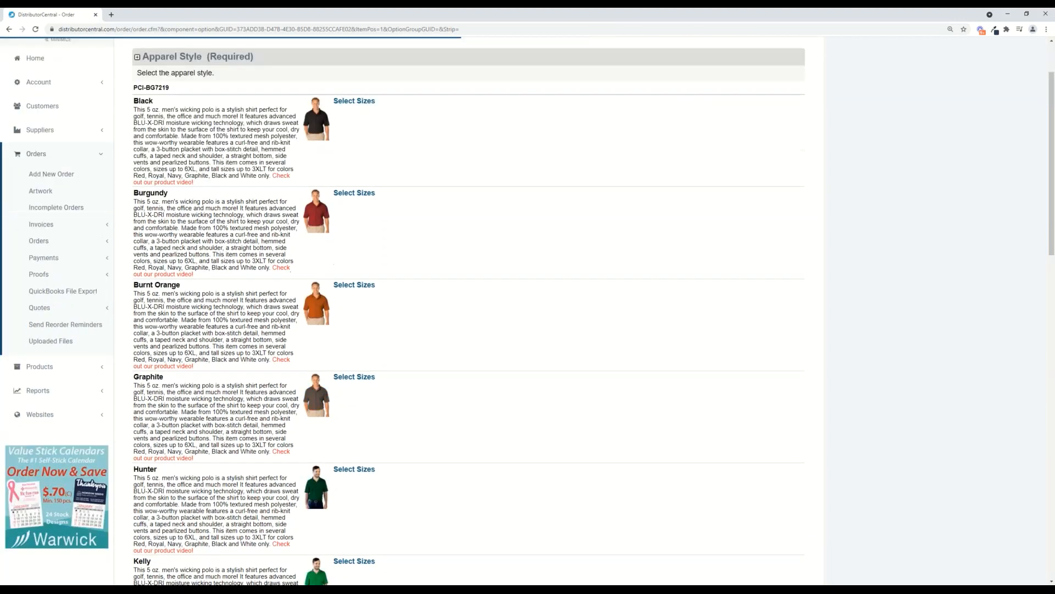
scroll(308, 350, "up", 5)
scroll(311, 357, "down", 2)
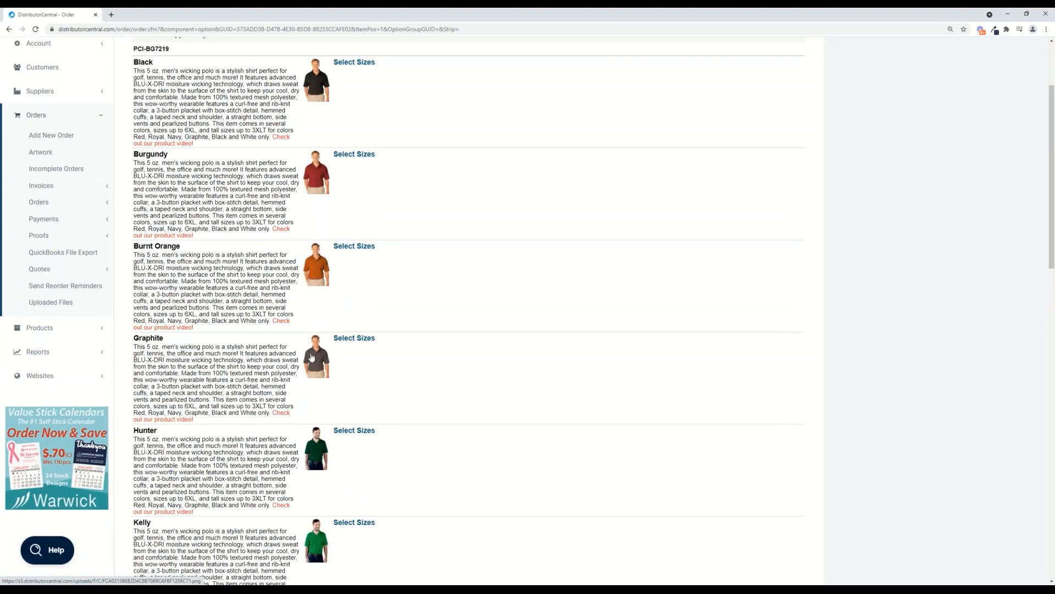
scroll(353, 236, "down", 7)
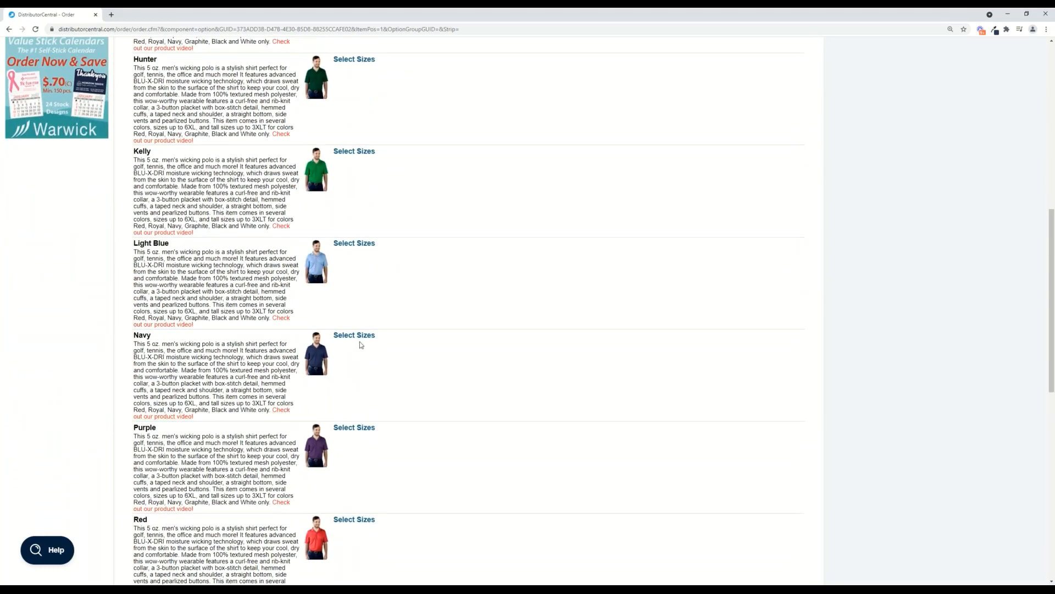
left_click(356, 336)
scroll(418, 358, "down", 3)
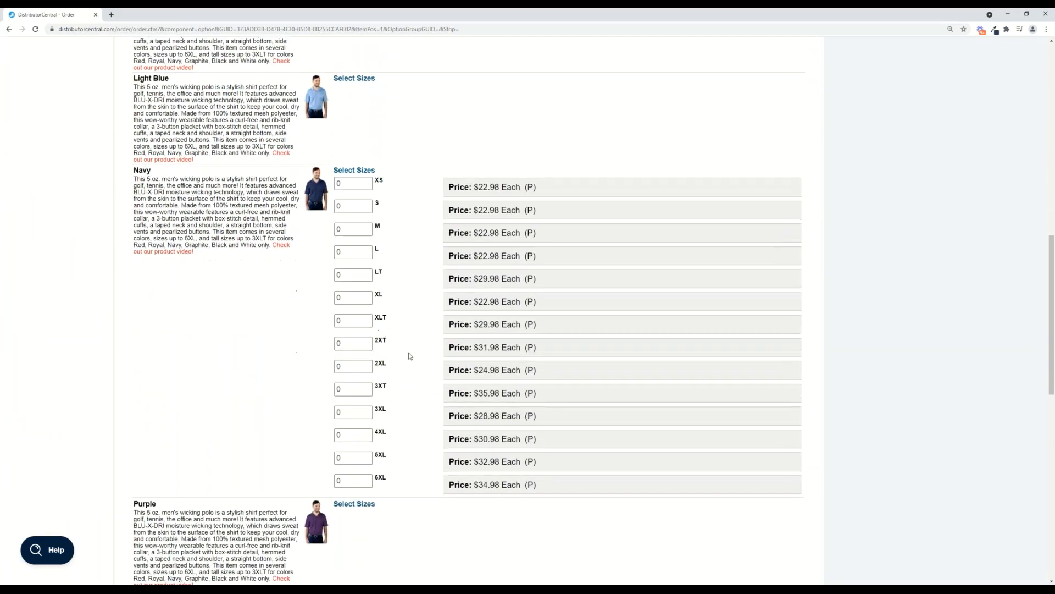
double_click(343, 297)
type("1")
scroll(550, 347, "down", 12)
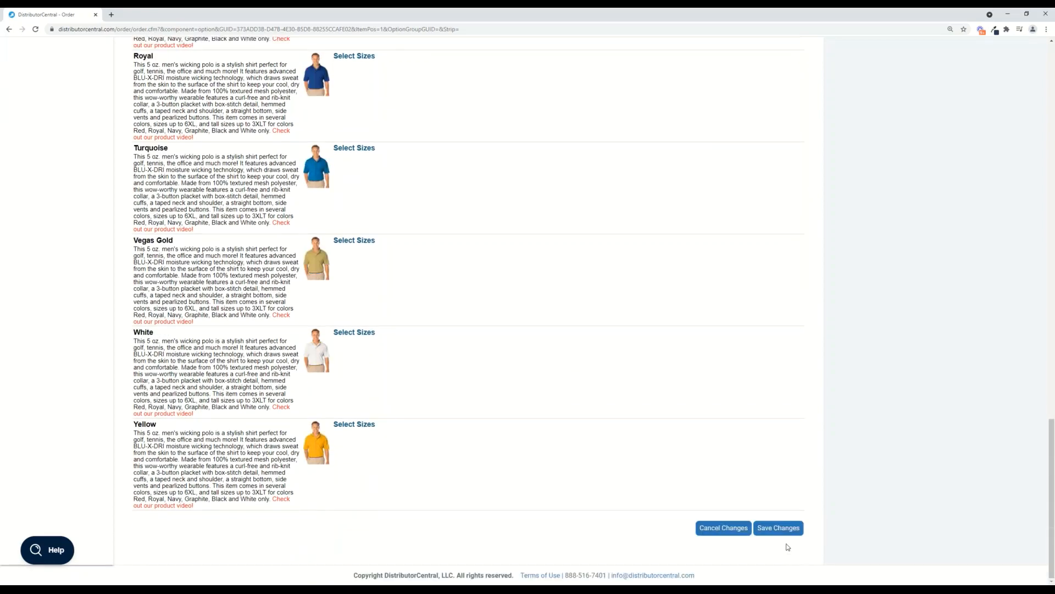
left_click(779, 529)
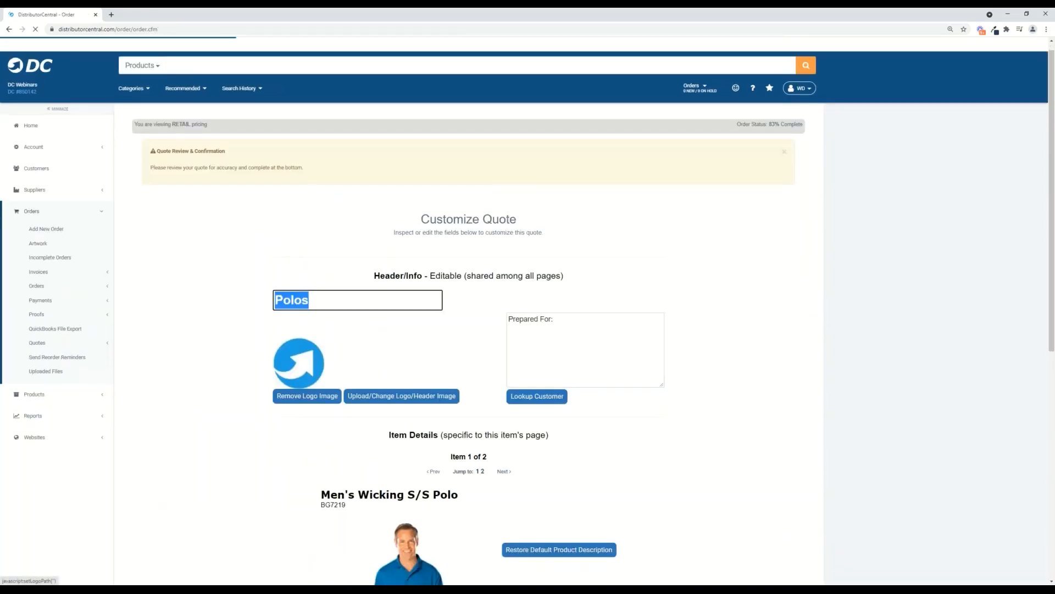
Step: Review the pricing rows, the Men's Zone Performance Polo item and the shared footer, and finish the quote
scroll(325, 393, "down", 7)
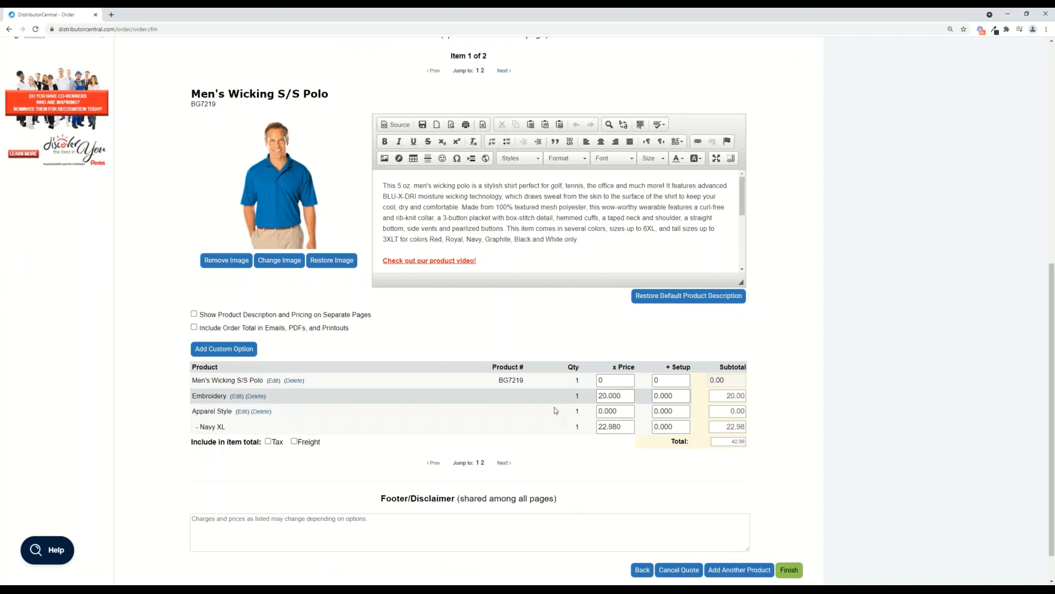
scroll(552, 403, "down", 1)
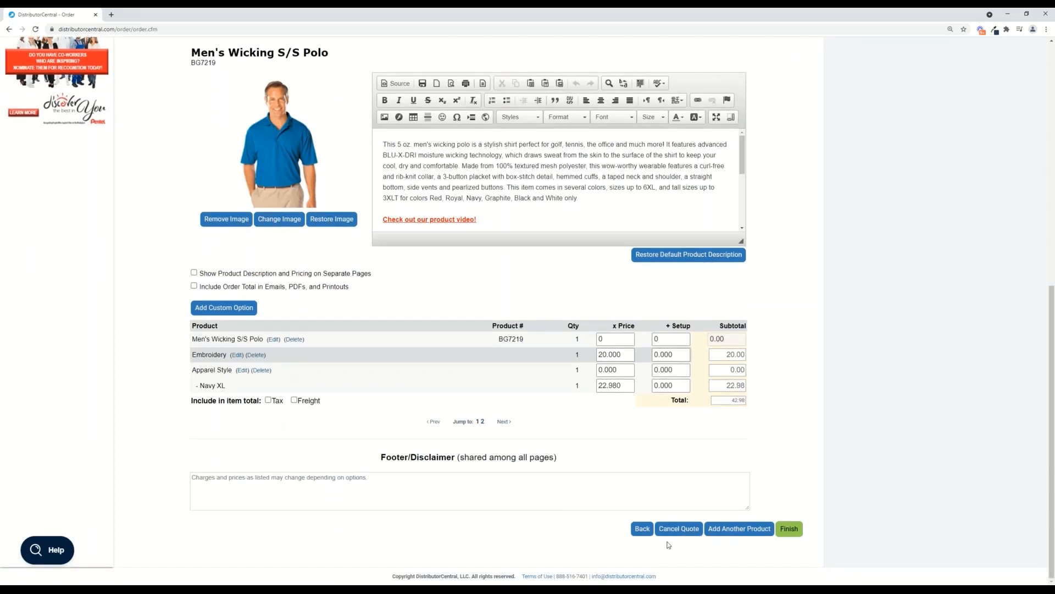
left_click(503, 421)
scroll(494, 422, "down", 4)
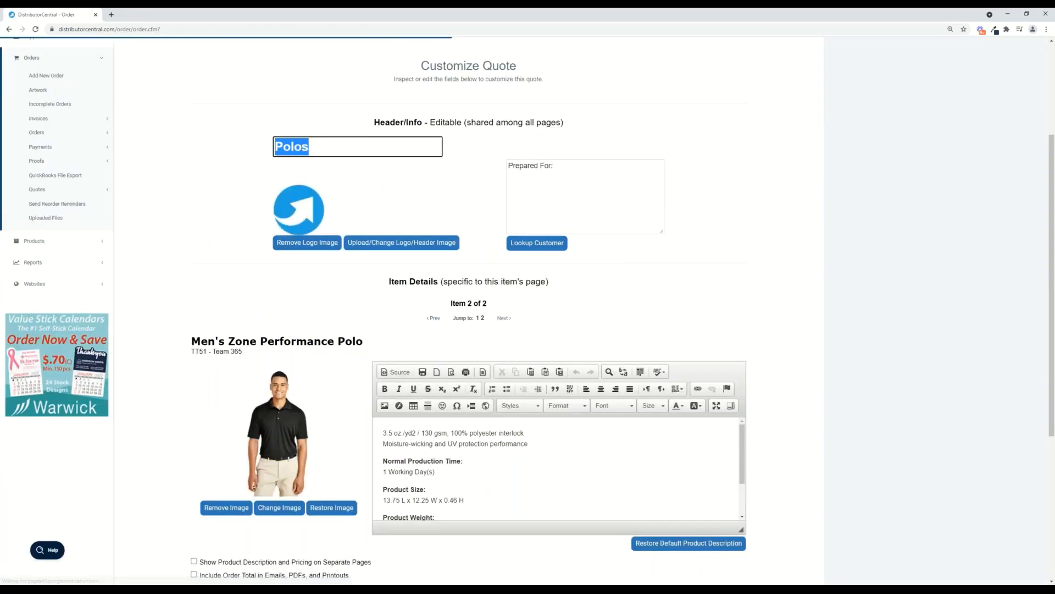
scroll(465, 323, "down", 2)
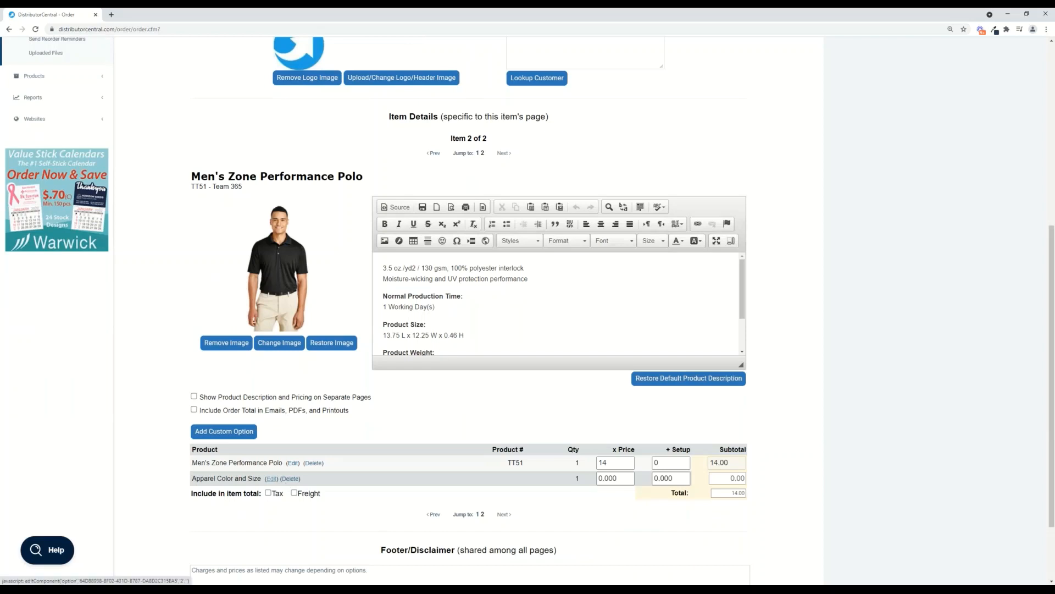
scroll(271, 478, "down", 2)
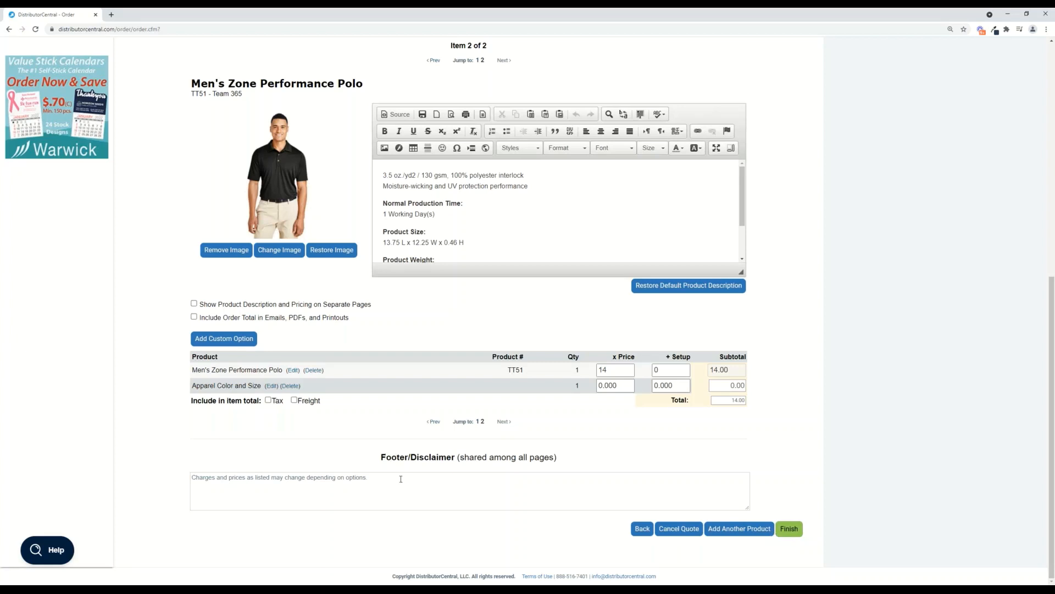
left_click_drag(401, 478, 198, 476)
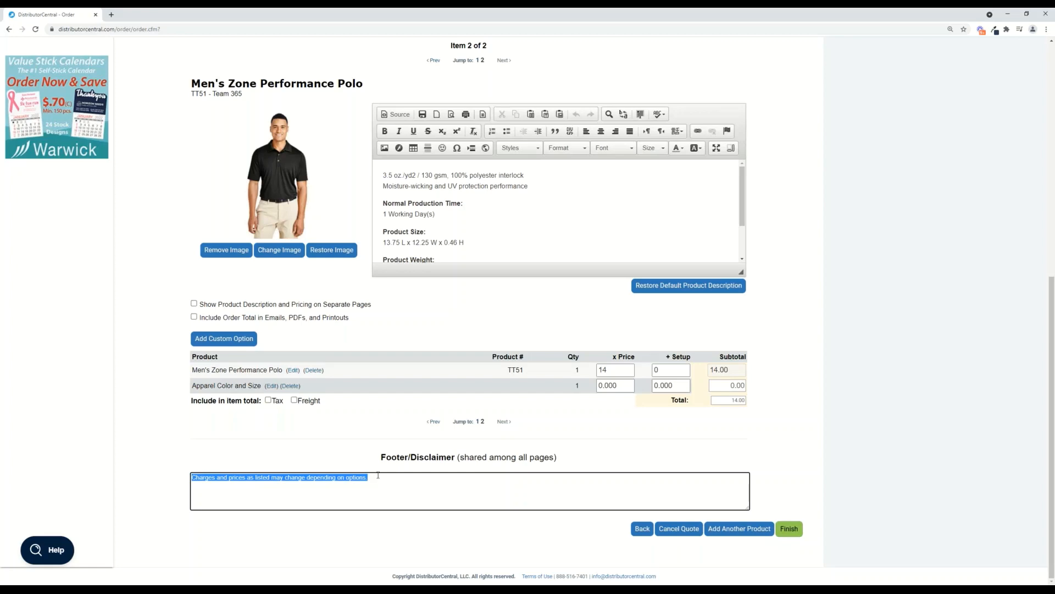
left_click(795, 531)
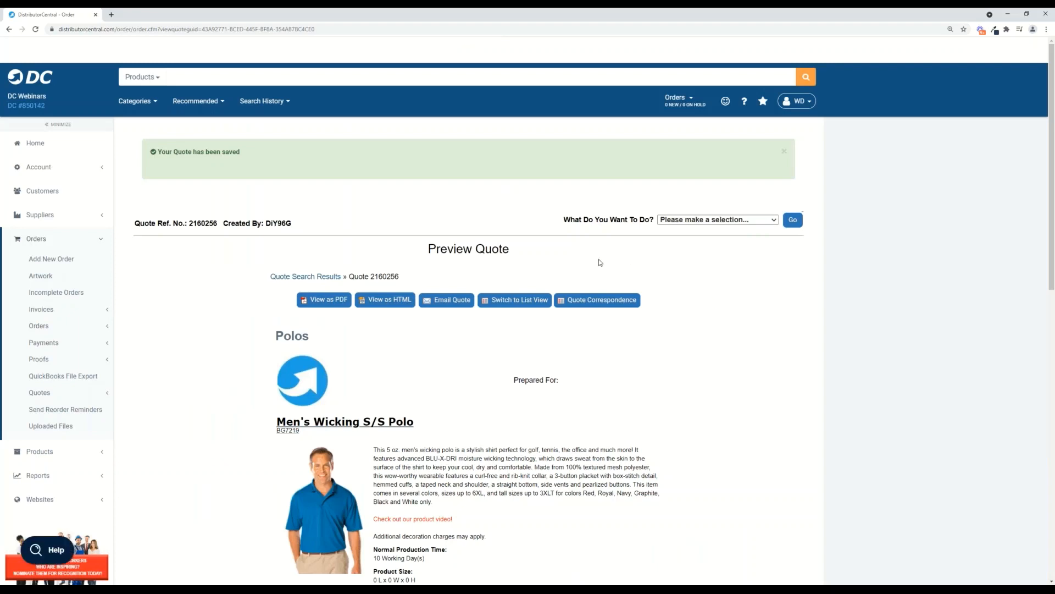
Step: Copy the saved quote's number from the quote preview
scroll(786, 381, "down", 2)
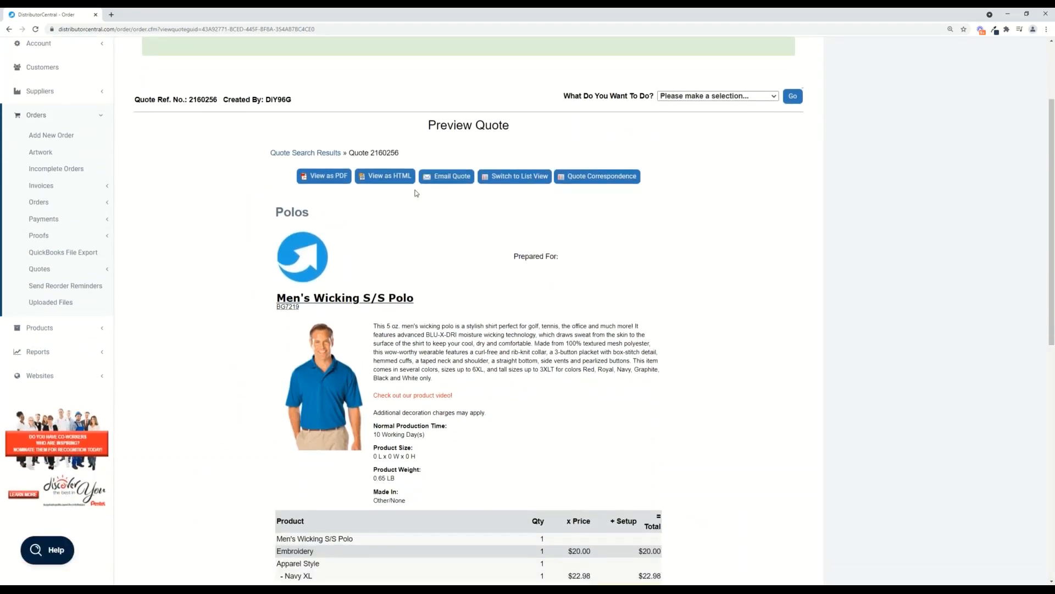
left_click_drag(401, 154, 370, 153)
scroll(451, 324, "up", 3)
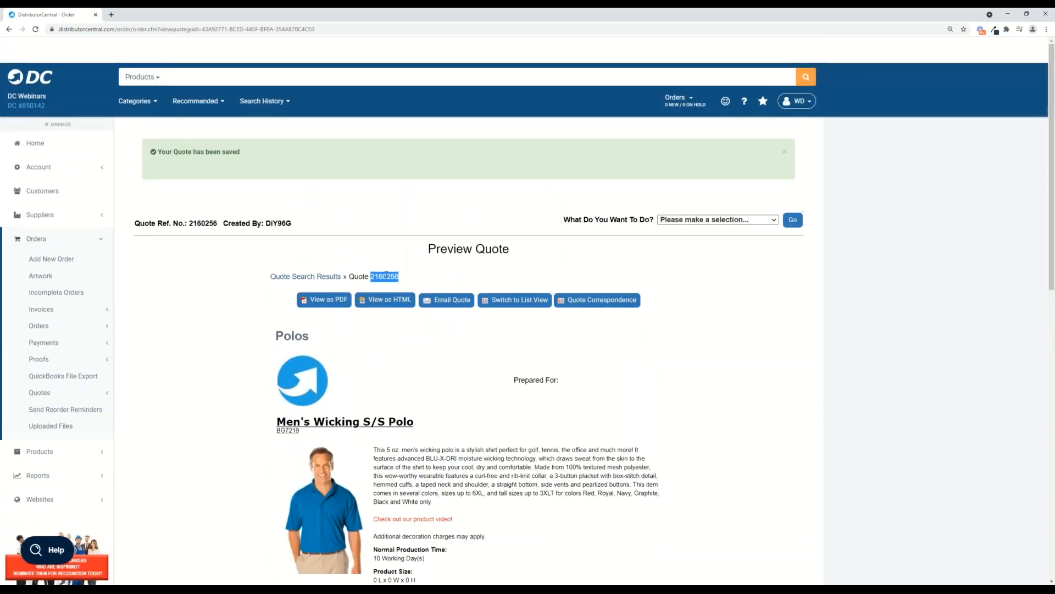
right_click(387, 275)
left_click(401, 284)
Step: Look at the Products navigation entries and the site search's category choices, including Quote #, without running a search
left_click(69, 451)
scroll(78, 517, "down", 2)
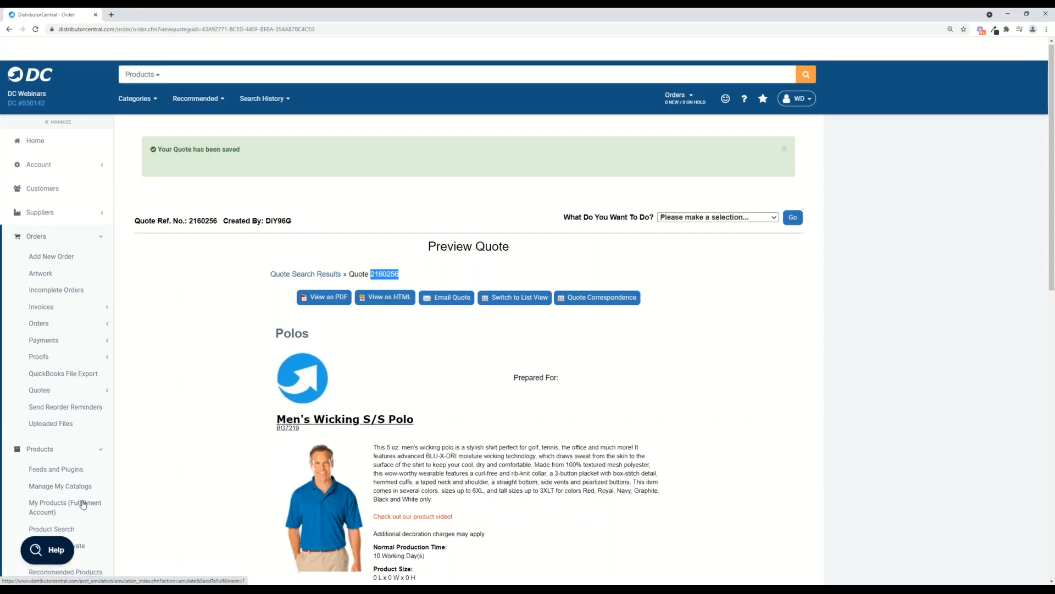
scroll(86, 428, "up", 2)
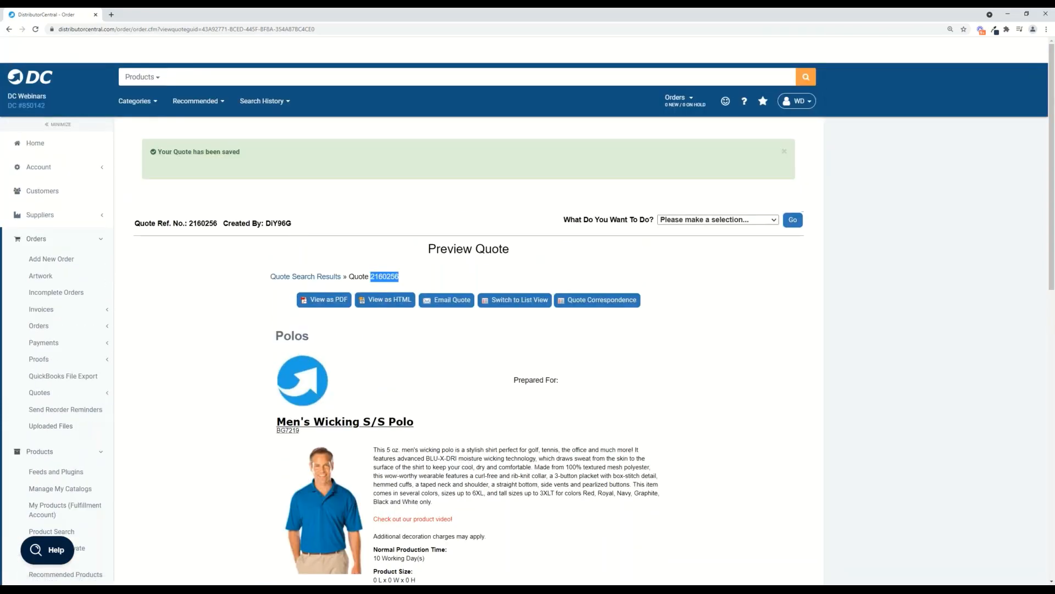
left_click(156, 78)
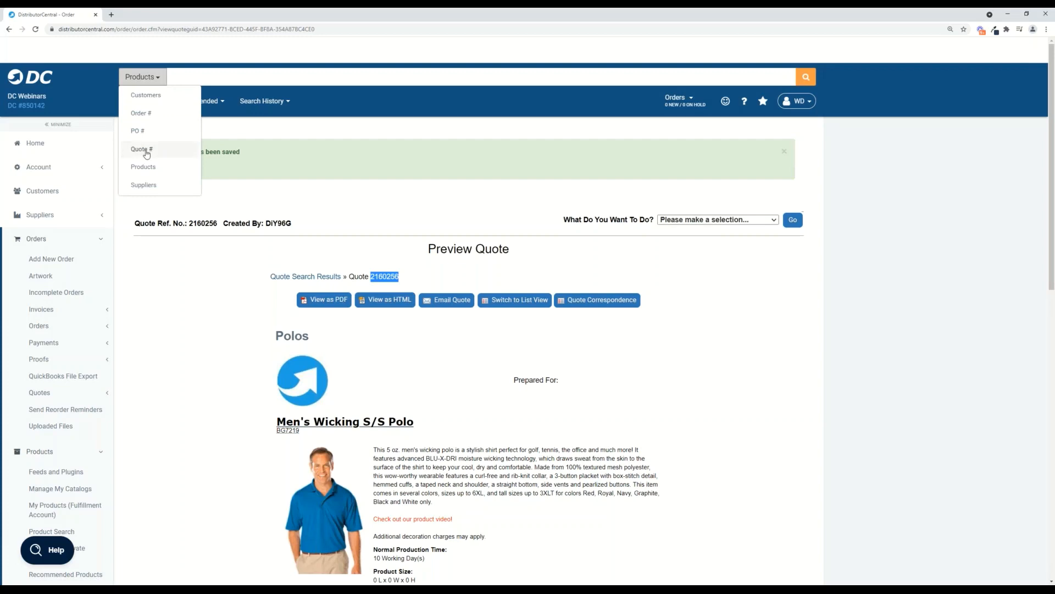
left_click(409, 274)
Step: Examine the Men's Wicking S/S Polo page of the quote preview, including its description, embroidery and Navy XL rows
scroll(412, 272, "down", 2)
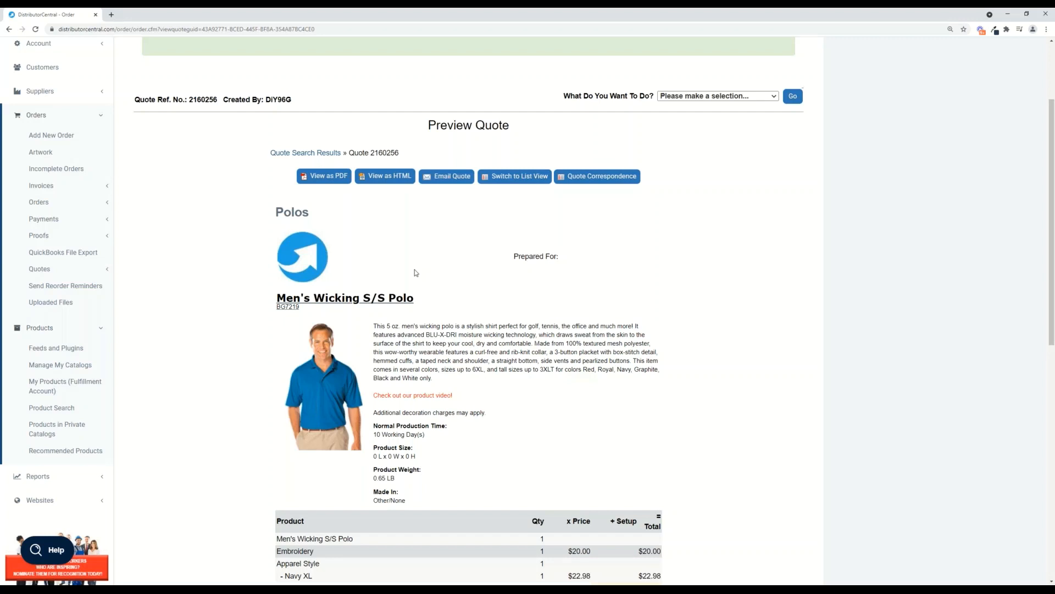
scroll(414, 272, "down", 2)
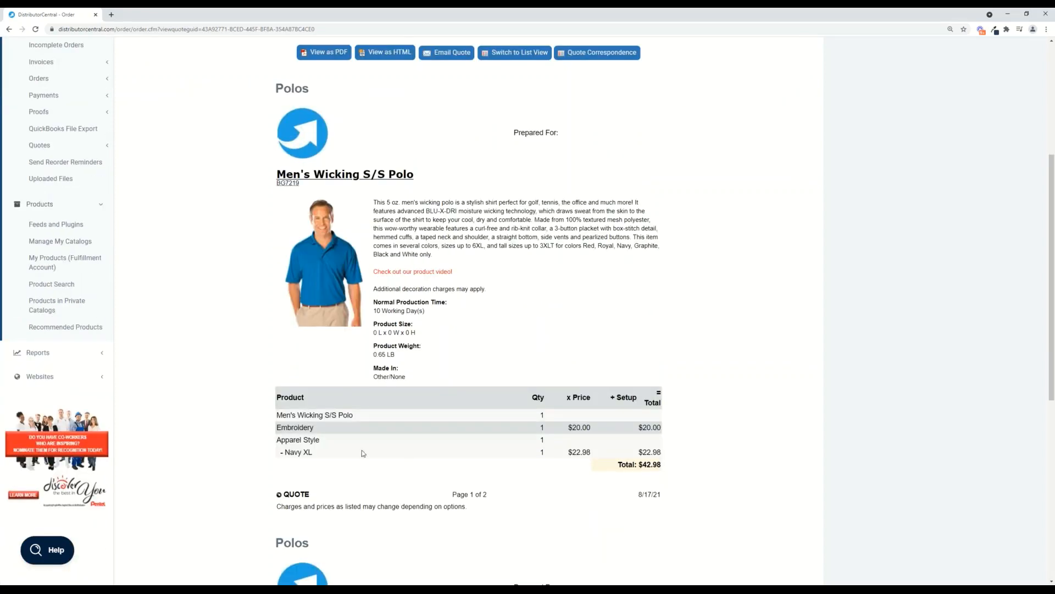
scroll(338, 463, "up", 1)
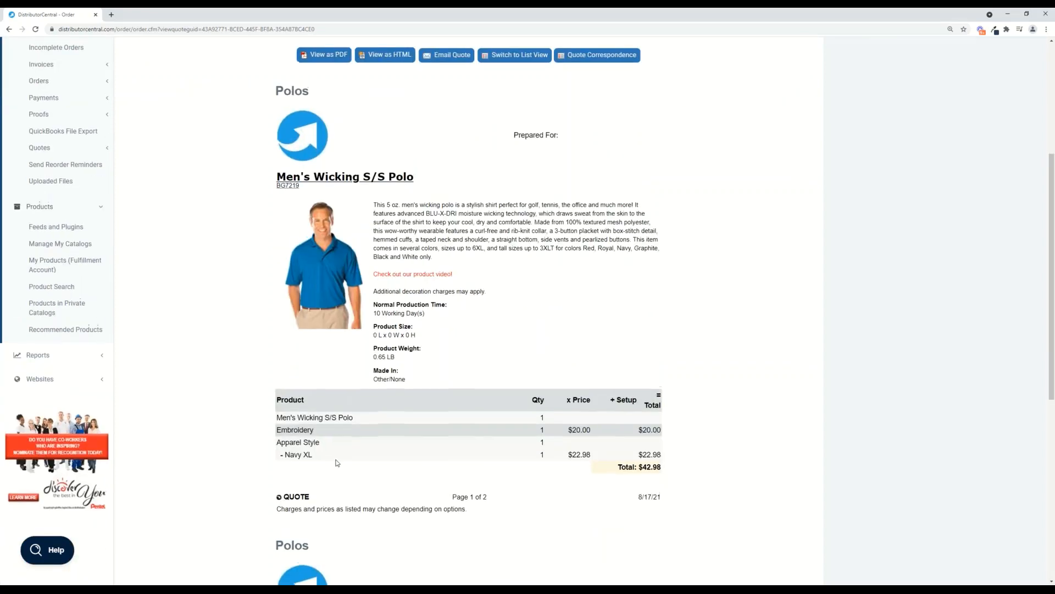
scroll(338, 462, "up", 1)
scroll(337, 463, "up", 1)
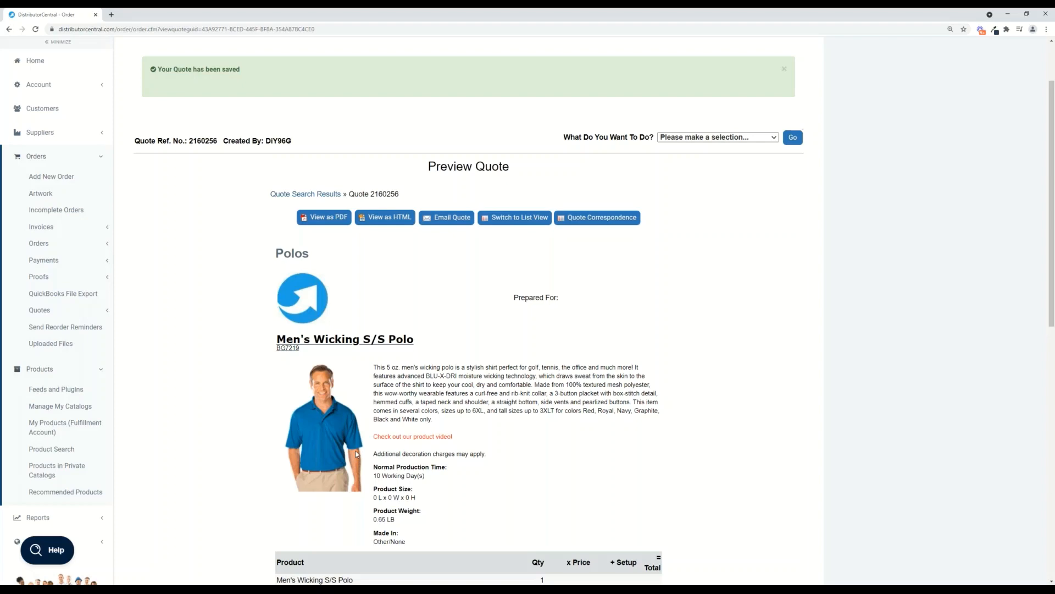
scroll(518, 297, "down", 1)
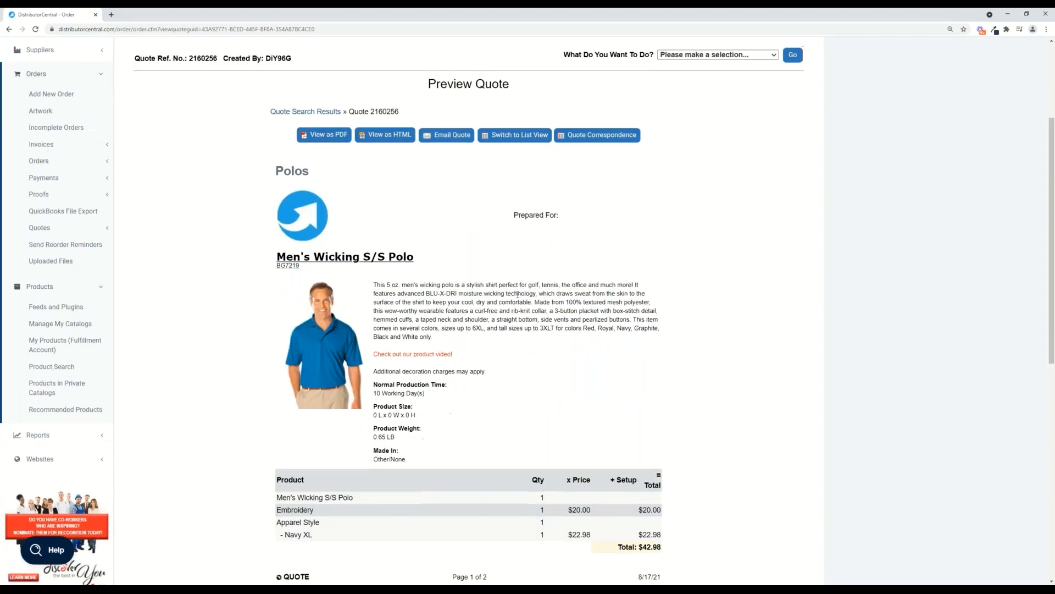
scroll(518, 295, "up", 1)
Step: Start the Convert To Order action for the Polos quote and review the order's items in the conversion review
left_click_drag(563, 137, 657, 138)
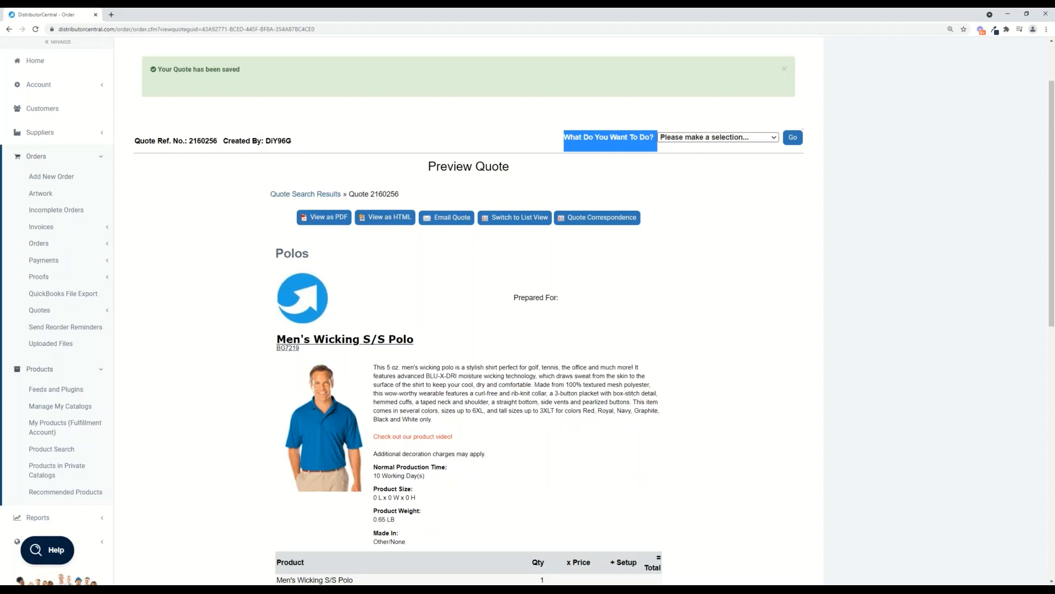
left_click(705, 140)
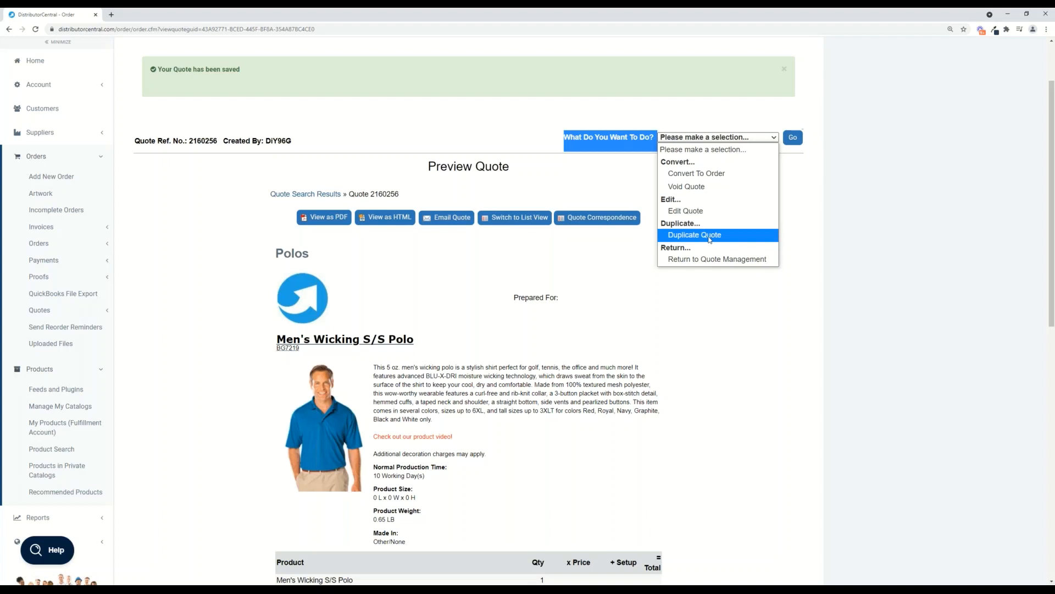
left_click(717, 175)
left_click(794, 140)
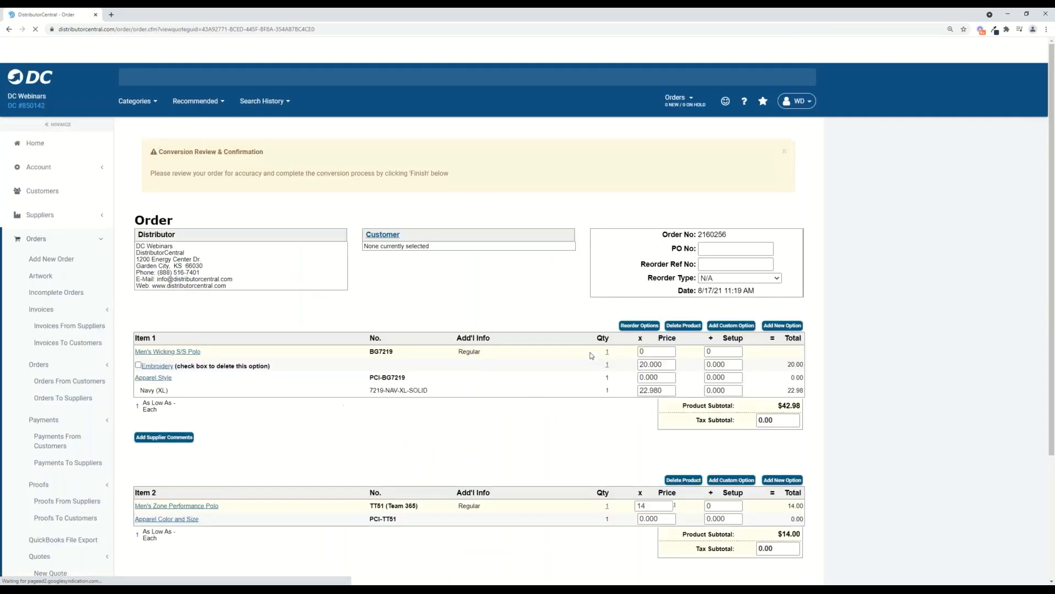
scroll(561, 332, "down", 2)
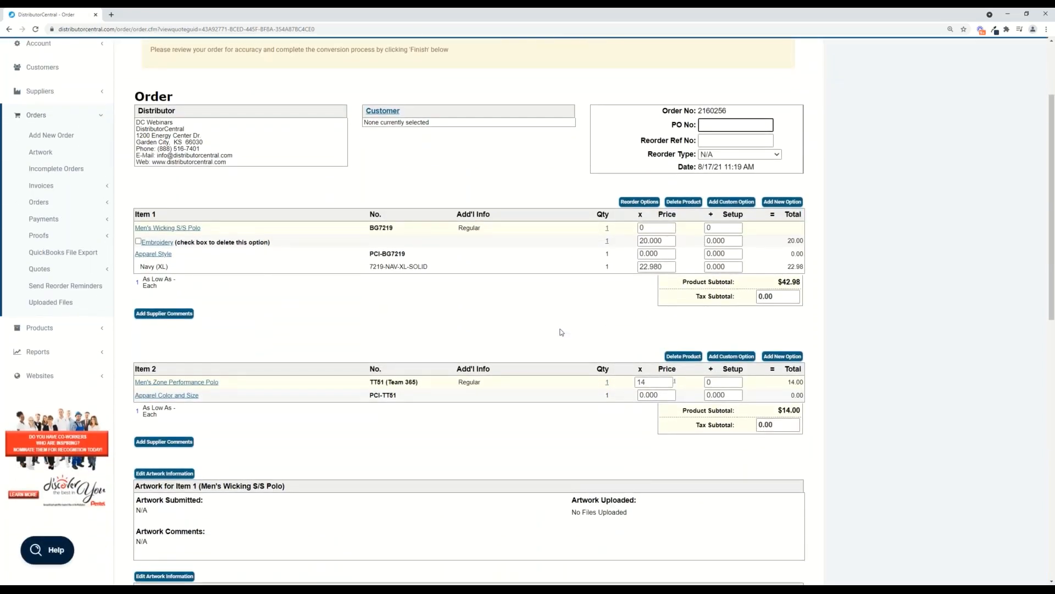
scroll(561, 332, "up", 2)
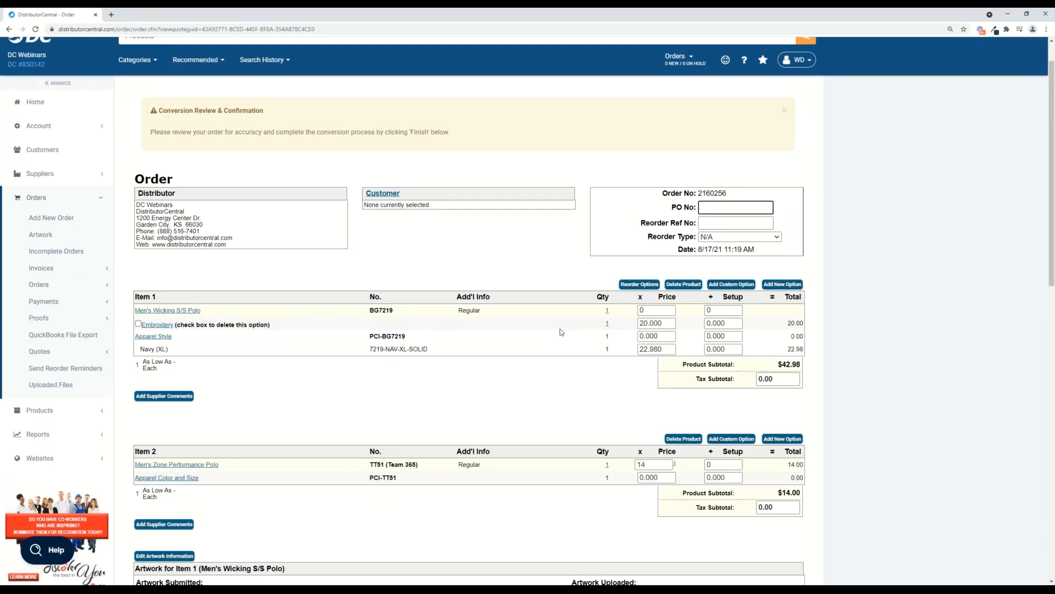
Step: Try the order's purchase order choices: Create AND Send PO(s), Just Create PO(s), and Do Nothing - Just Save Order
scroll(562, 332, "down", 10)
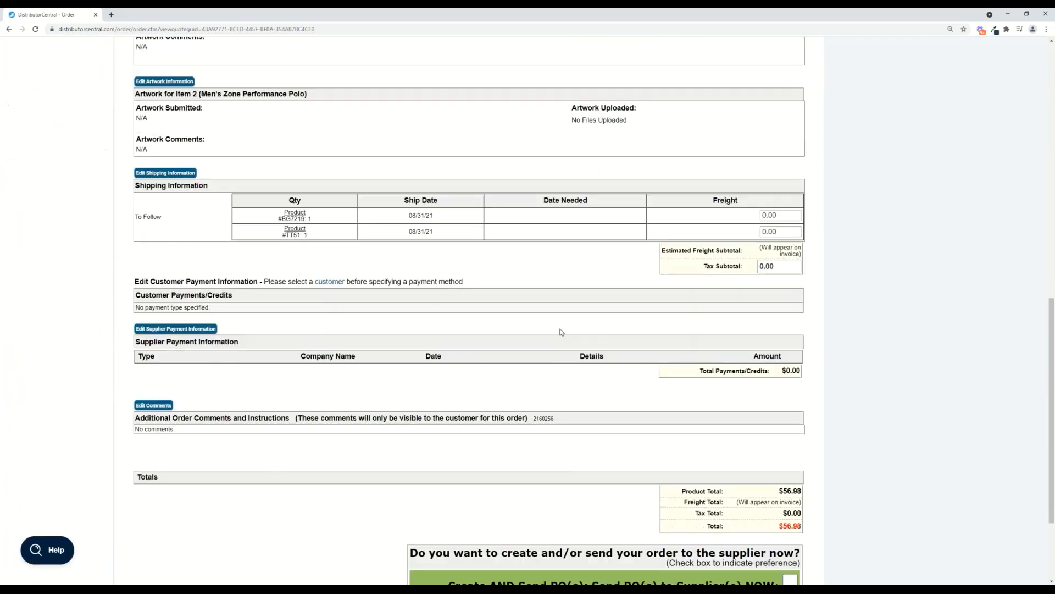
scroll(561, 332, "down", 3)
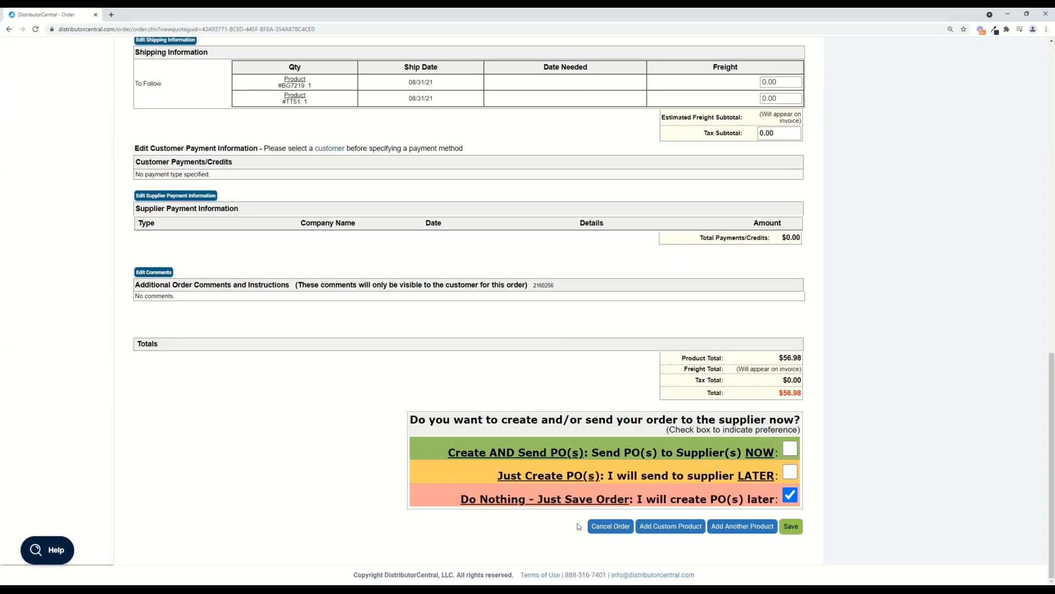
left_click(790, 449)
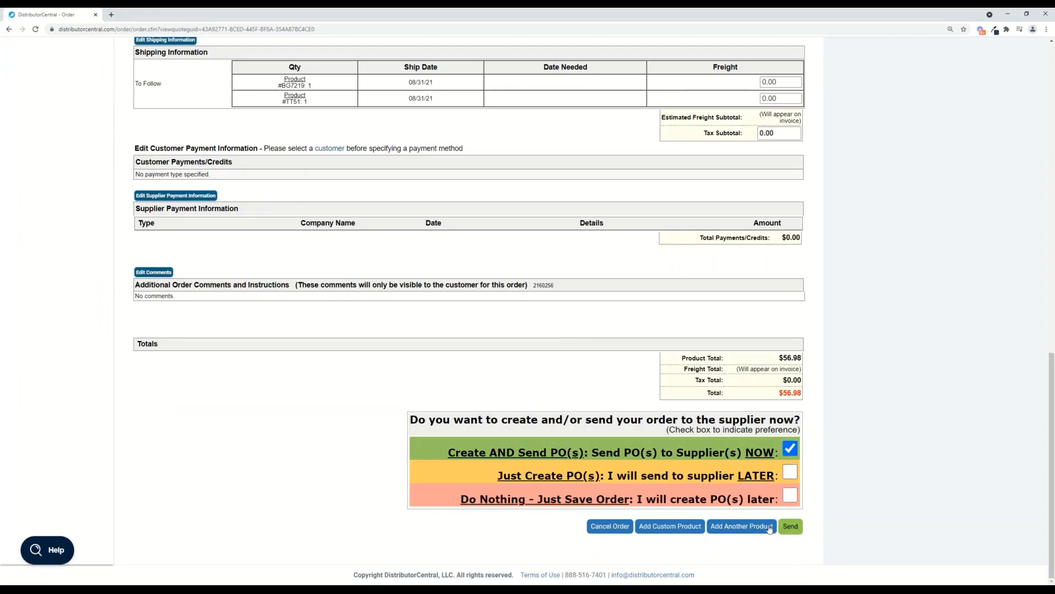
left_click(791, 473)
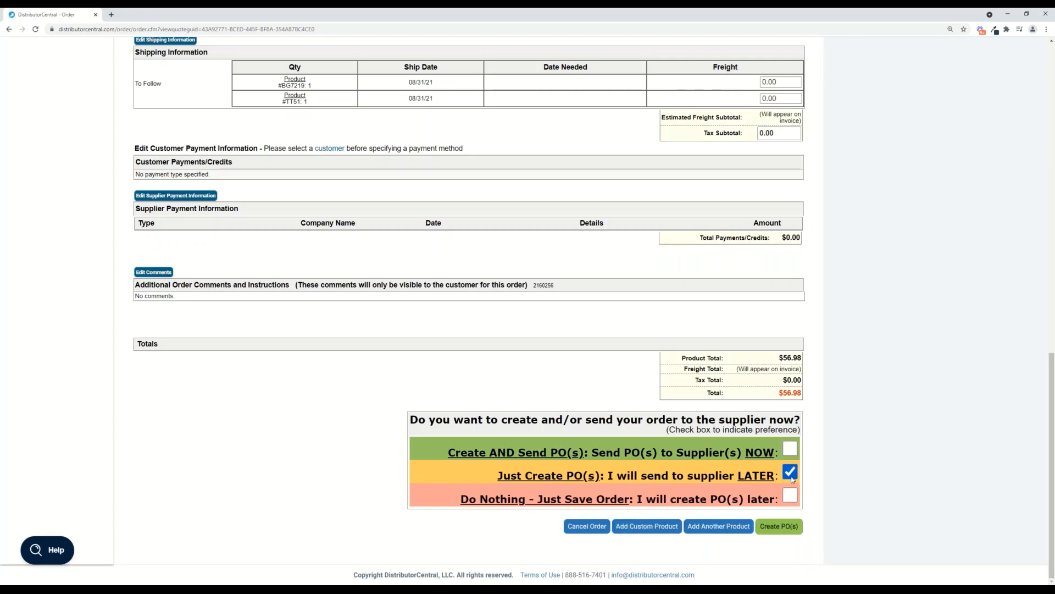
left_click(791, 496)
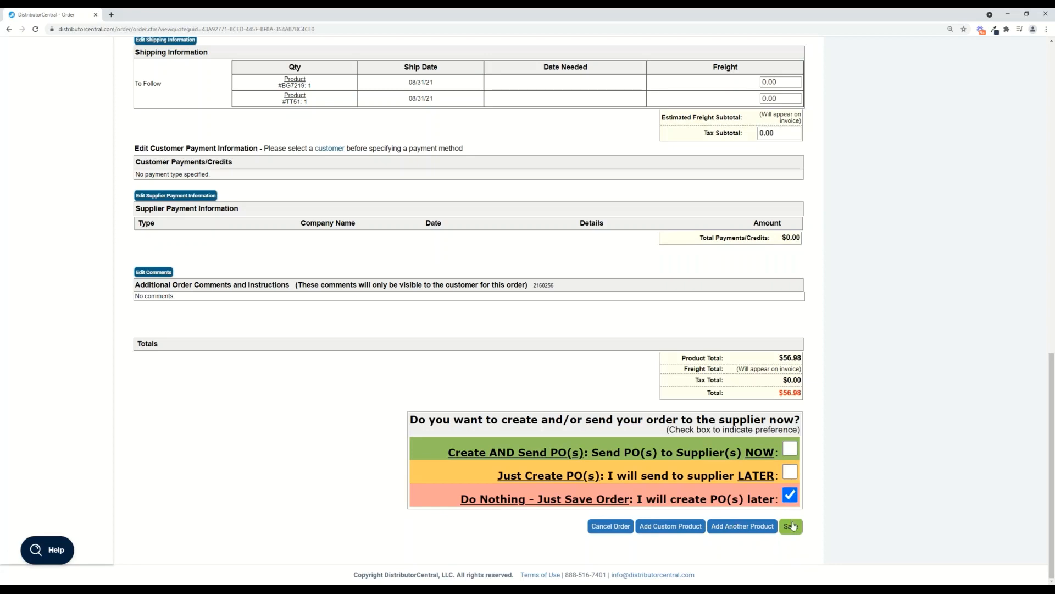
Step: Create the order's purchase orders with the Just Create PO(s) option and review the order summary and its supplier purchase orders
left_click(791, 473)
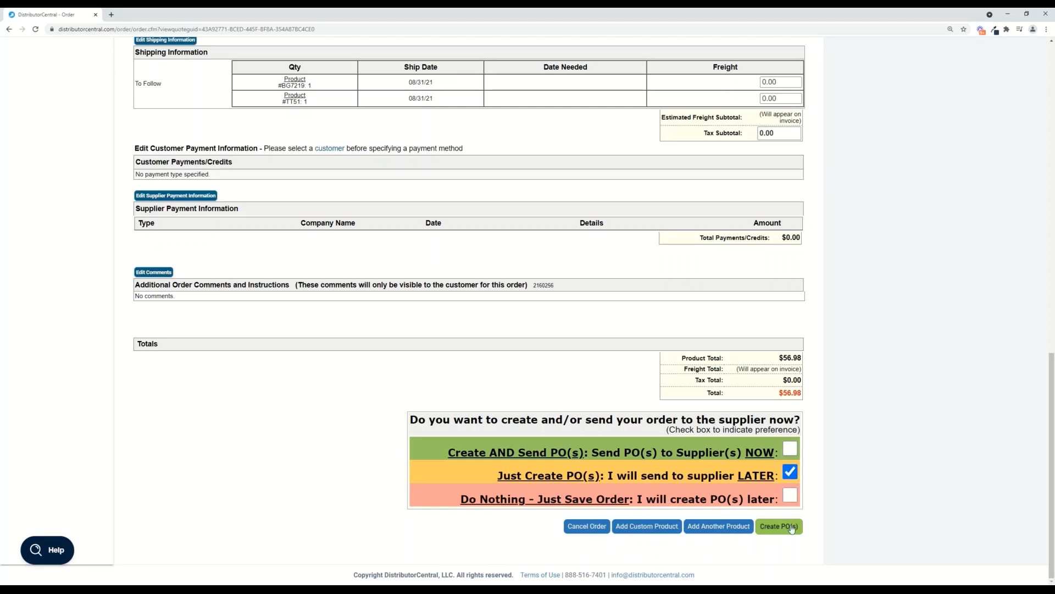
left_click(780, 527)
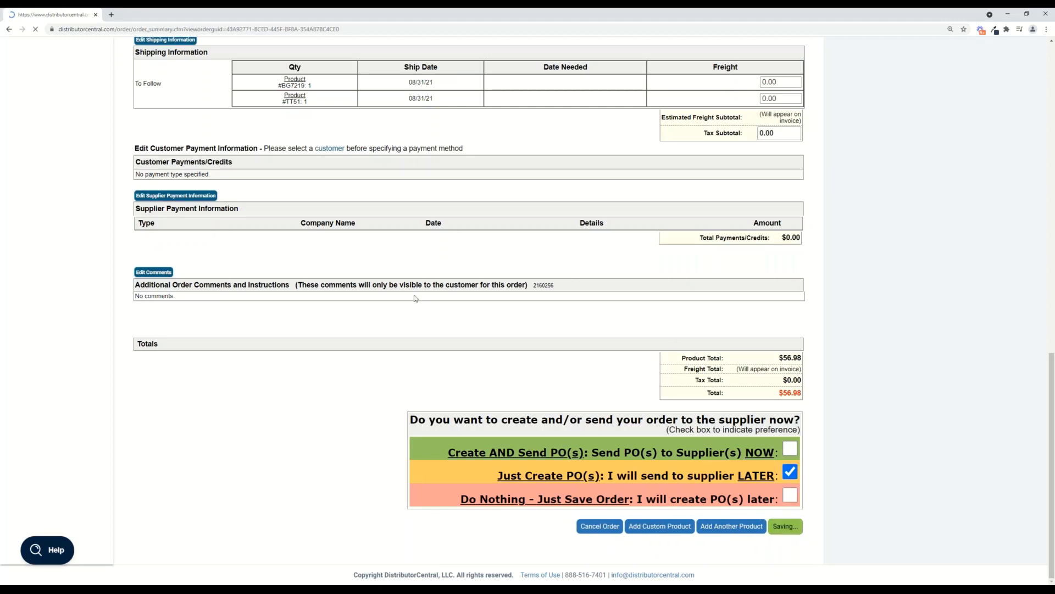
scroll(417, 300, "down", 4)
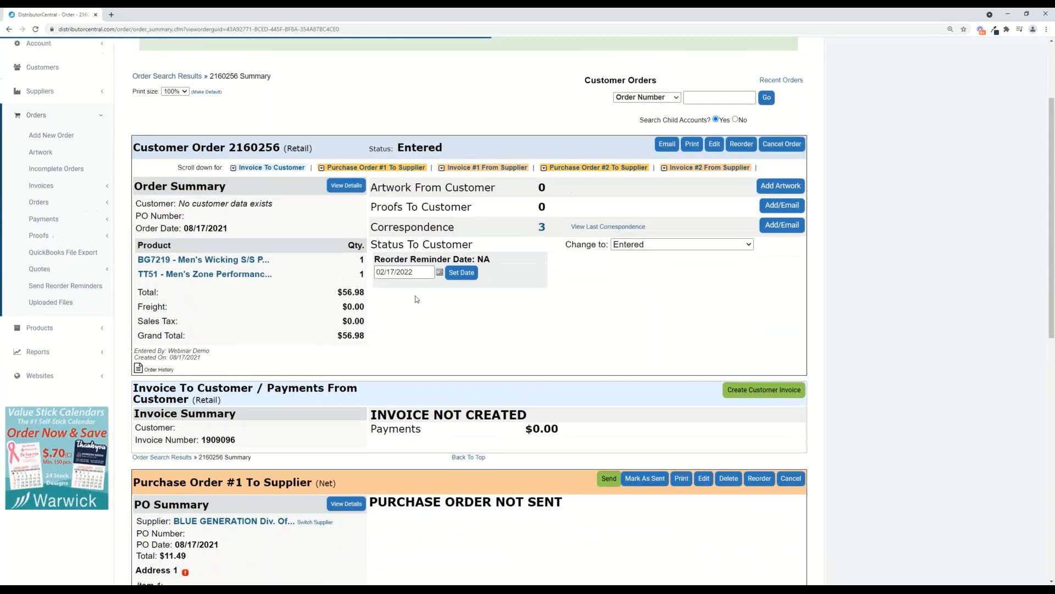
scroll(416, 299, "down", 1)
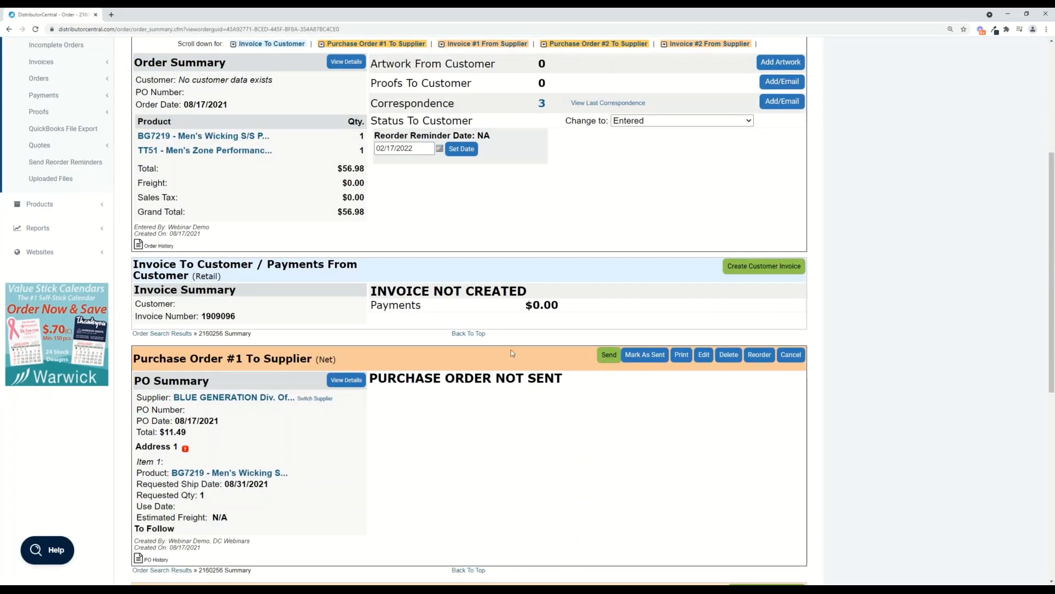
scroll(256, 302, "up", 5)
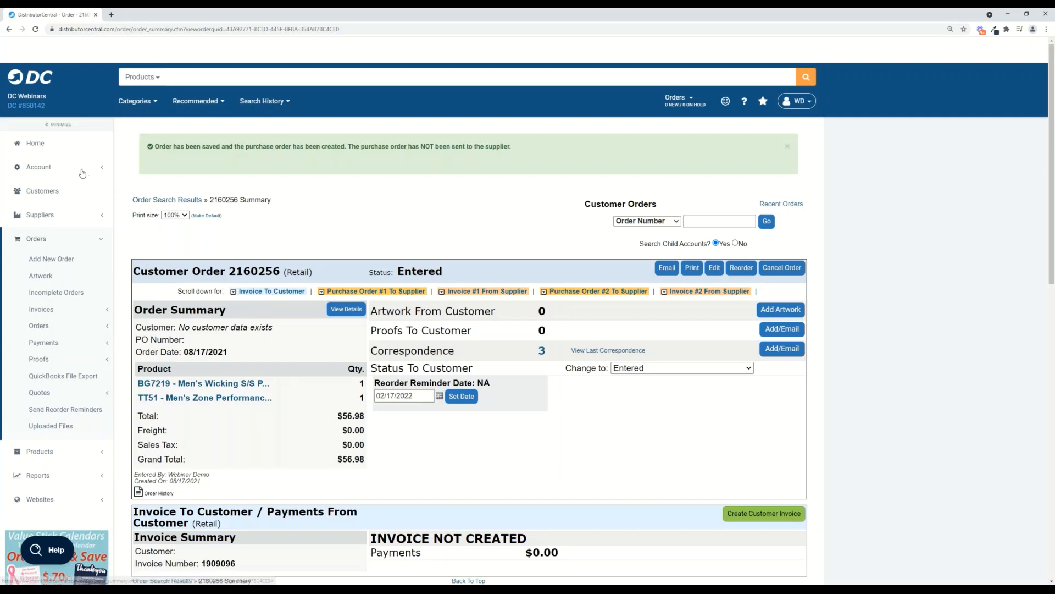
Step: Return to the home page, go to Product Search, and expand the draft product list
left_click(48, 146)
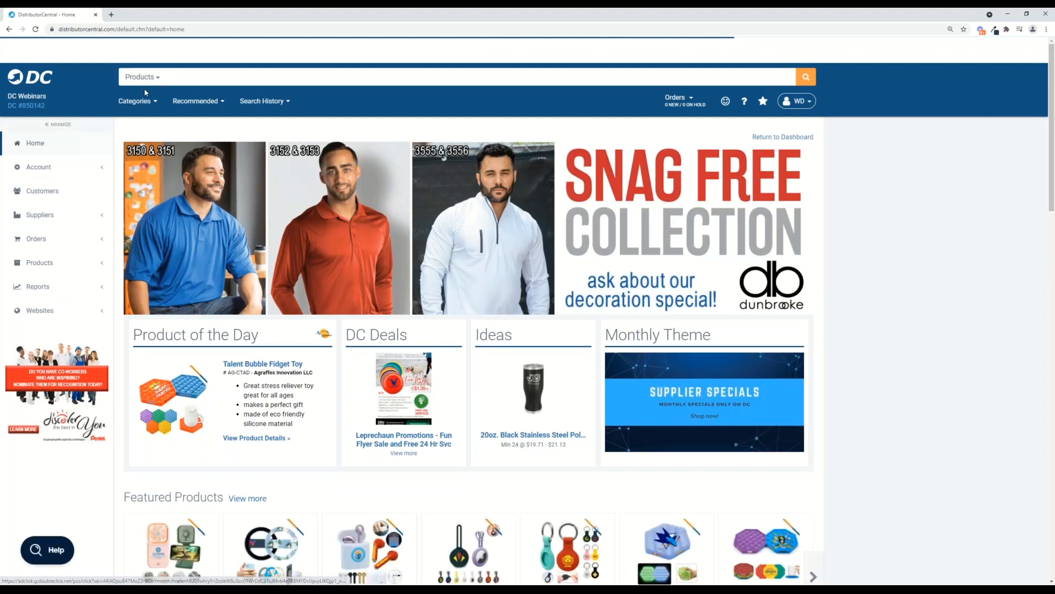
left_click(69, 263)
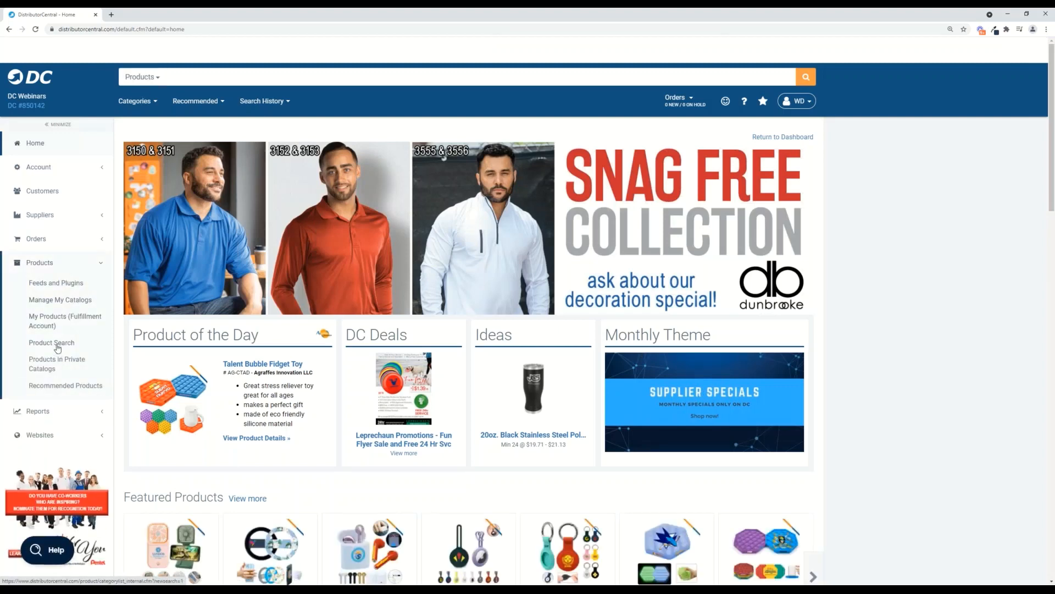
left_click(57, 345)
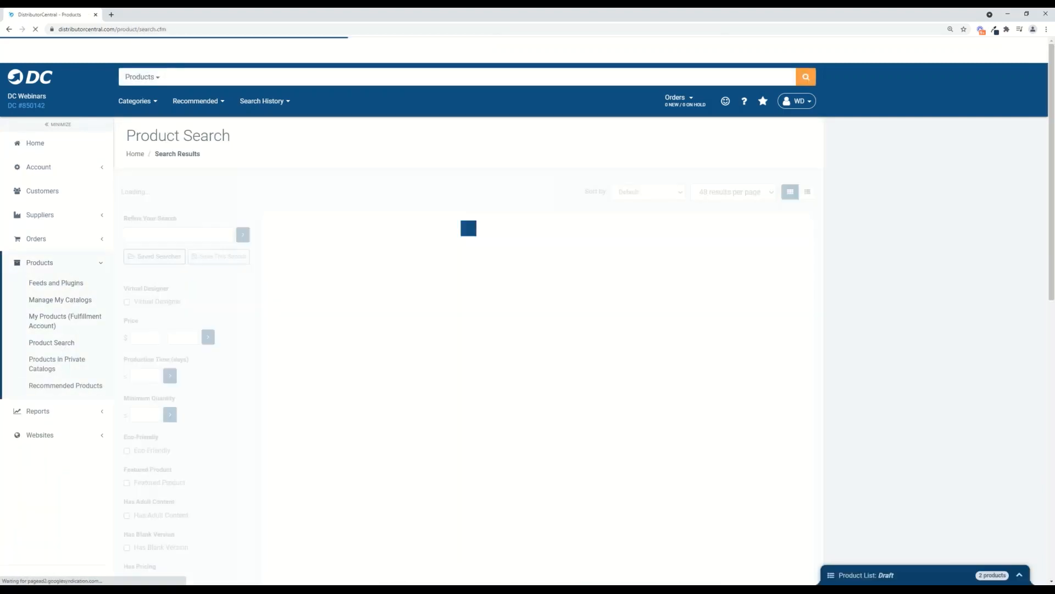
scroll(406, 421, "down", 2)
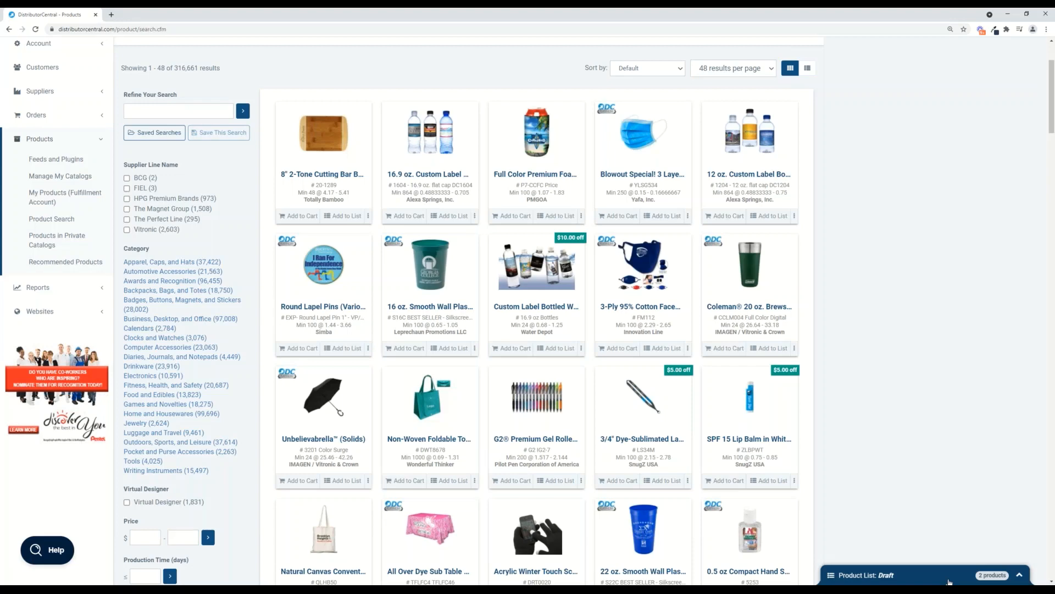
left_click(949, 578)
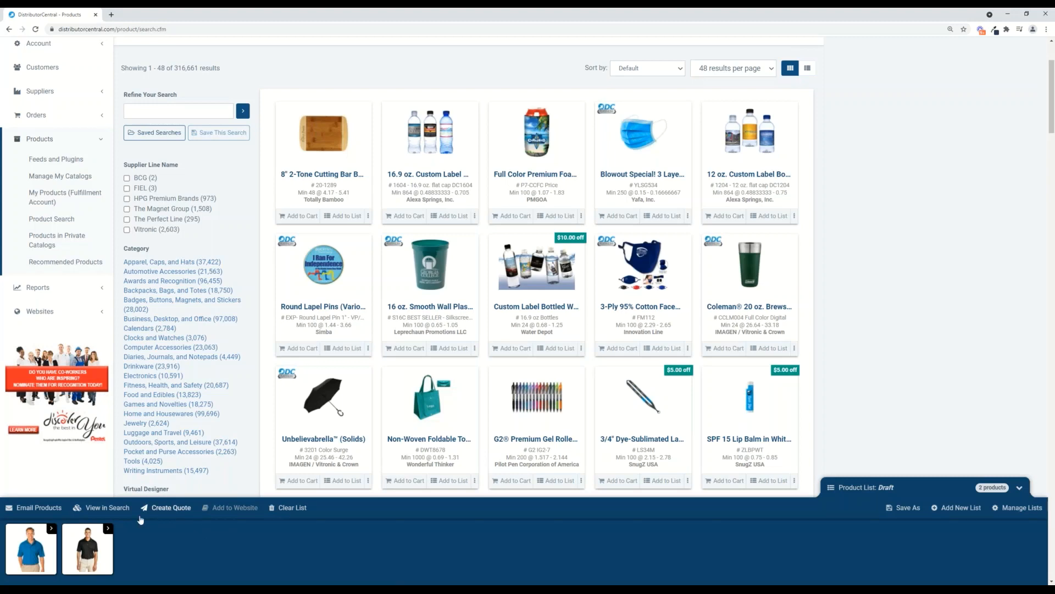
Step: Search the product catalog for Polo using the refine-search field
scroll(140, 275, "up", 3)
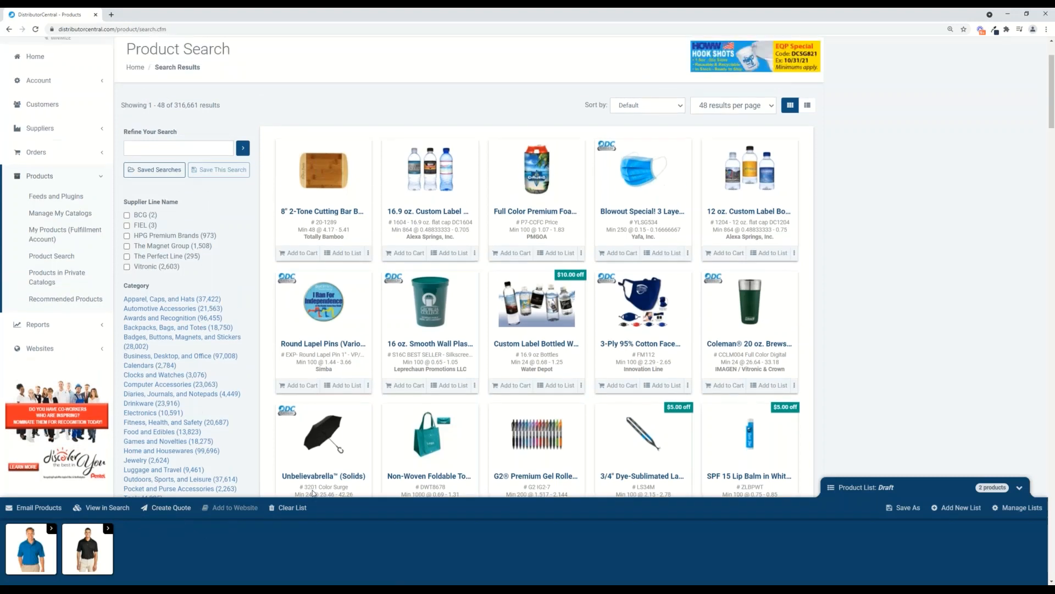
left_click(141, 237)
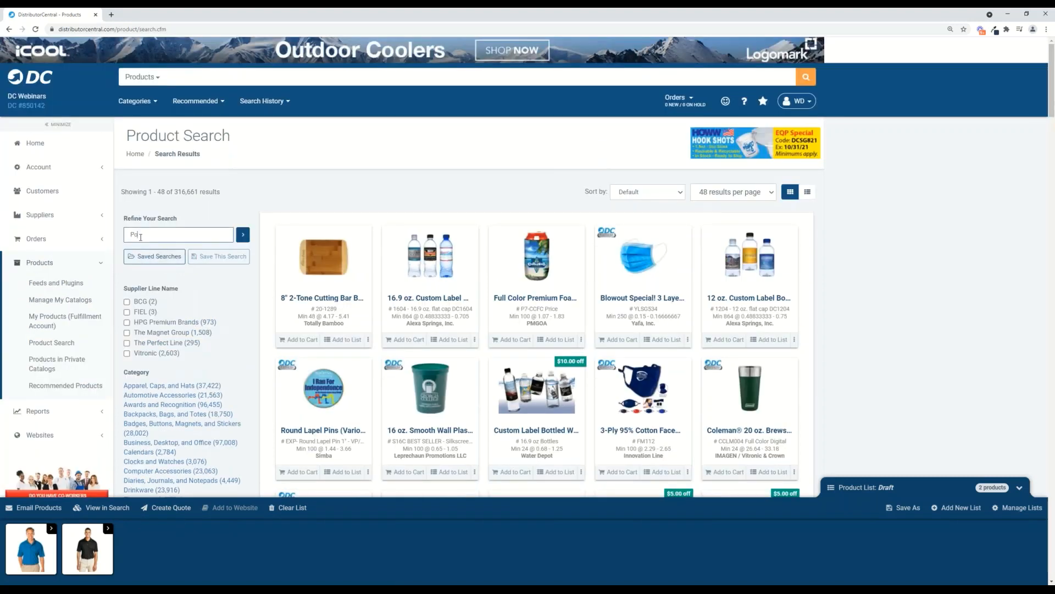
type("Polo")
key("Return")
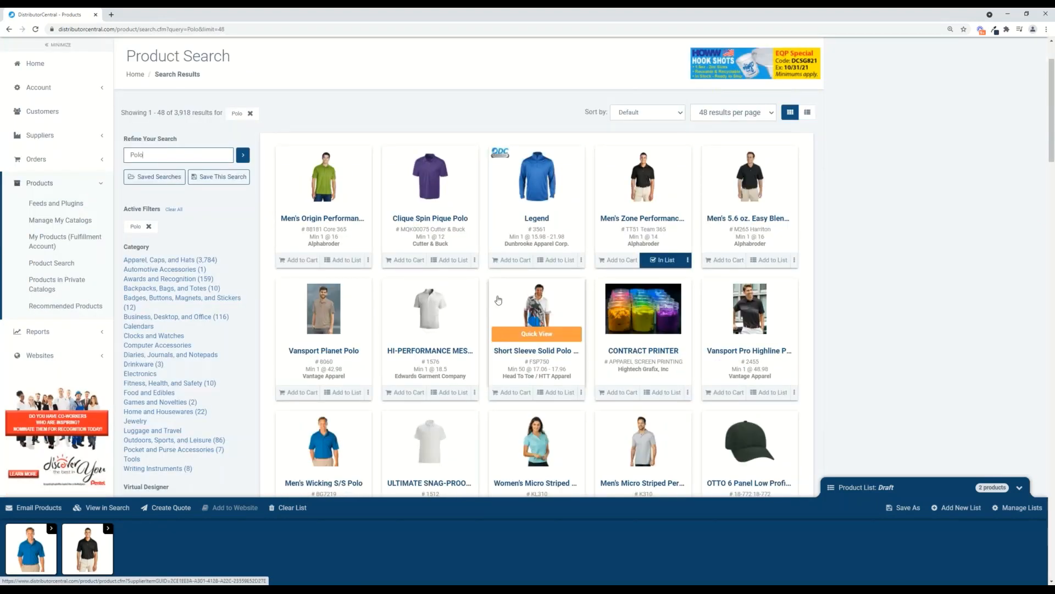
Step: Add the Clique Spin Pique Polo, Legend, Men's 5.6 oz. polo, and the women's and men's Micro Striped polos to the draft list
left_click(464, 261)
left_click(558, 260)
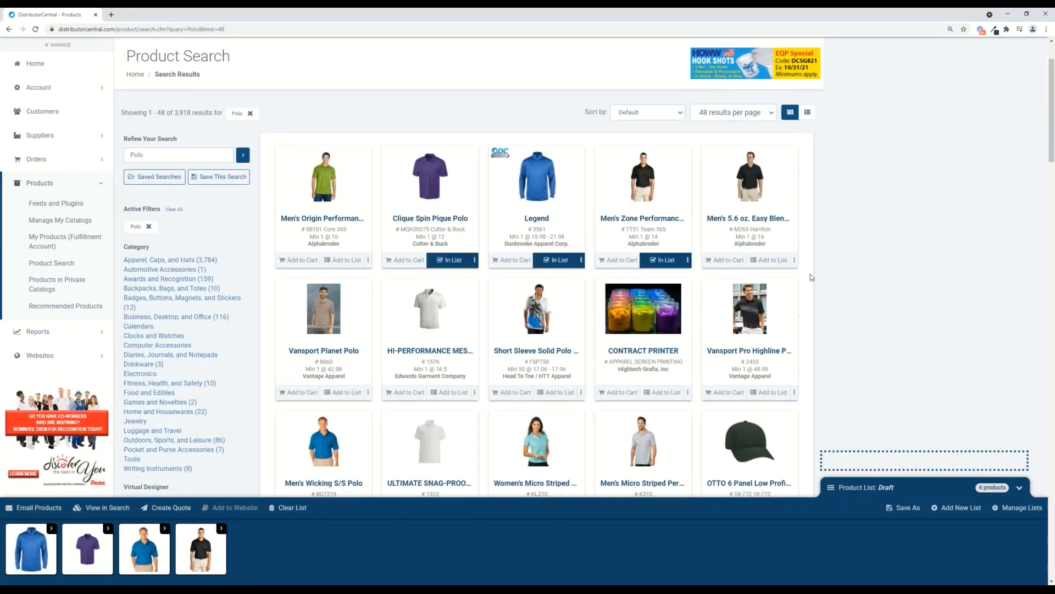
left_click(783, 261)
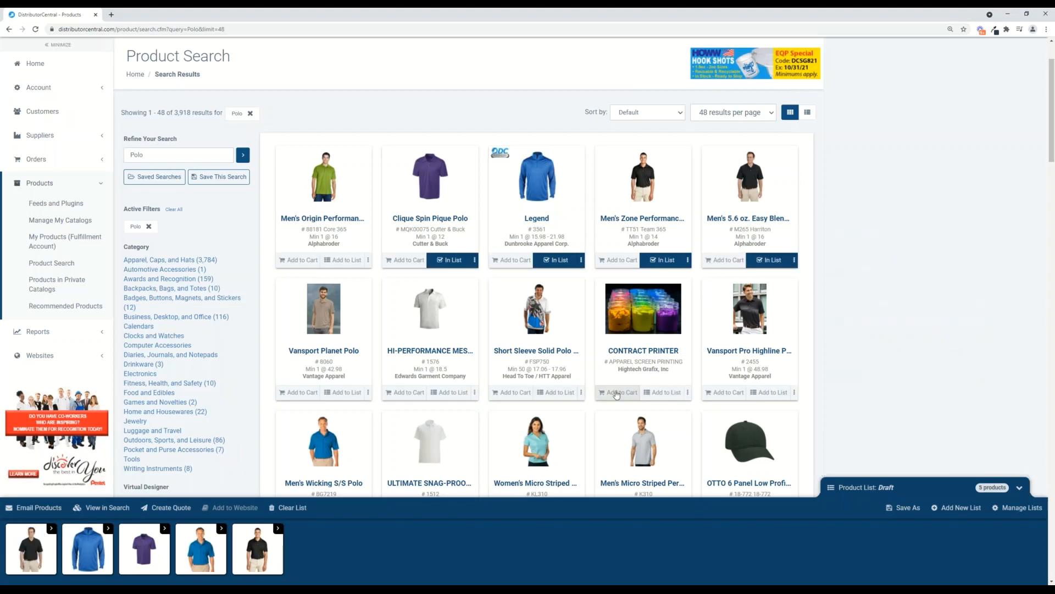
scroll(614, 392, "down", 2)
scroll(614, 392, "down", 2)
left_click(558, 319)
left_click(665, 319)
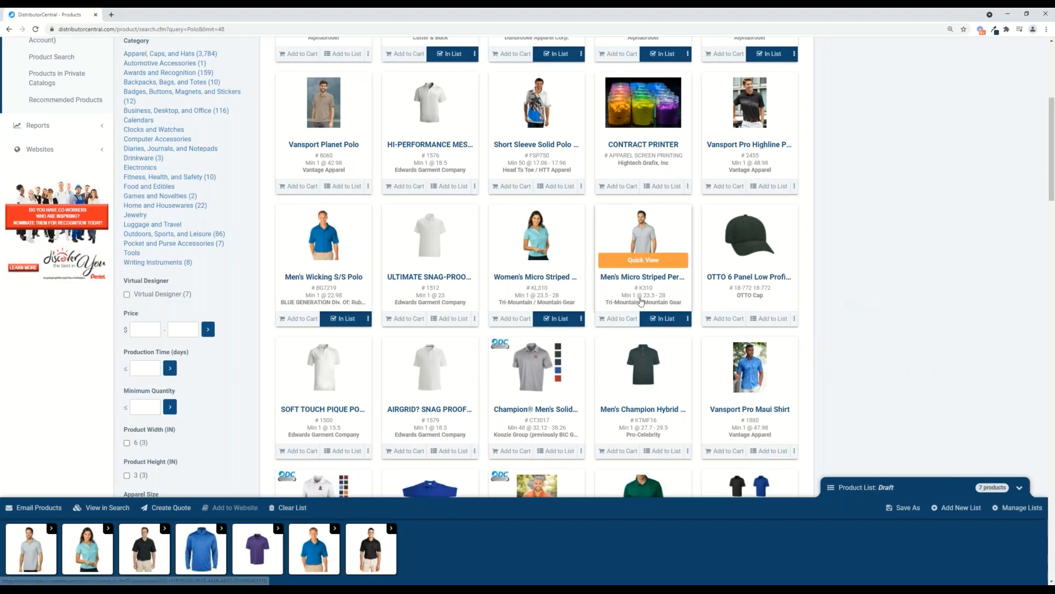
Step: Remove the Legend product from the draft product list
scroll(638, 303, "up", 1)
scroll(638, 302, "up", 3)
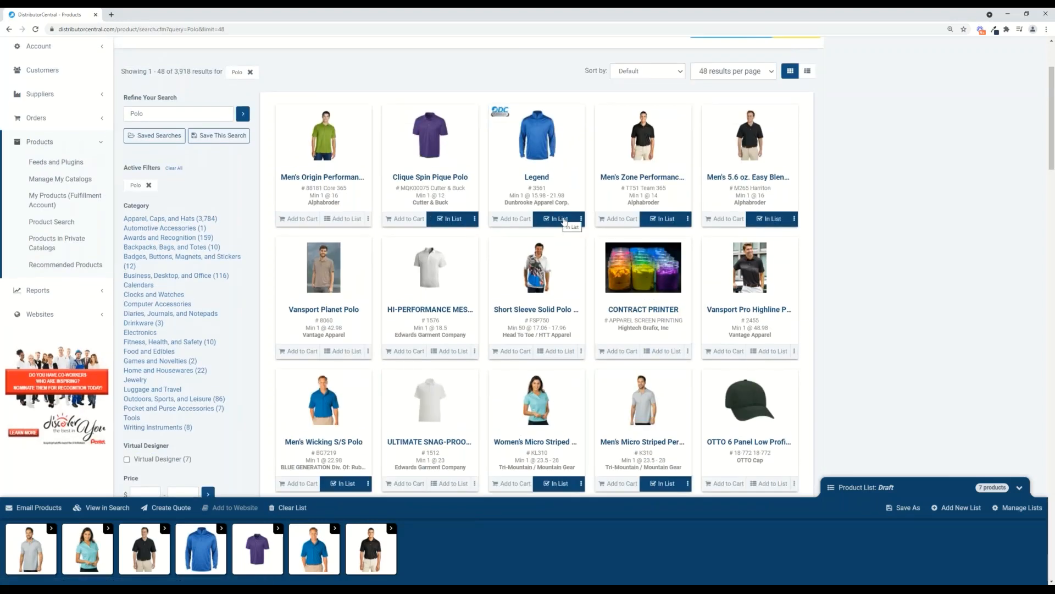
left_click(221, 528)
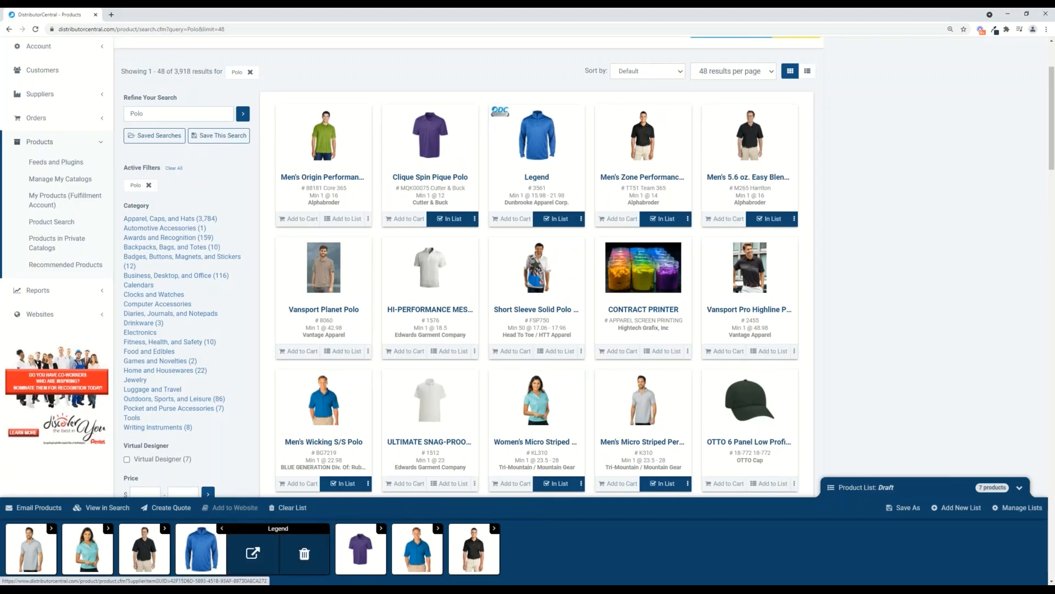
left_click(308, 559)
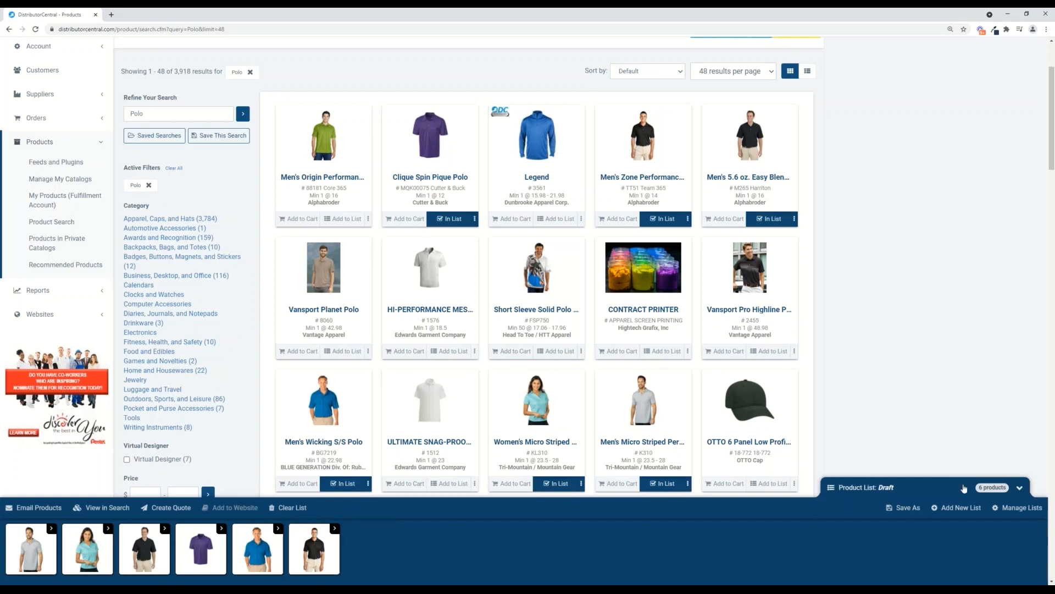
Step: Save the draft product list as a new list named Polos
left_click(917, 510)
type("Polos")
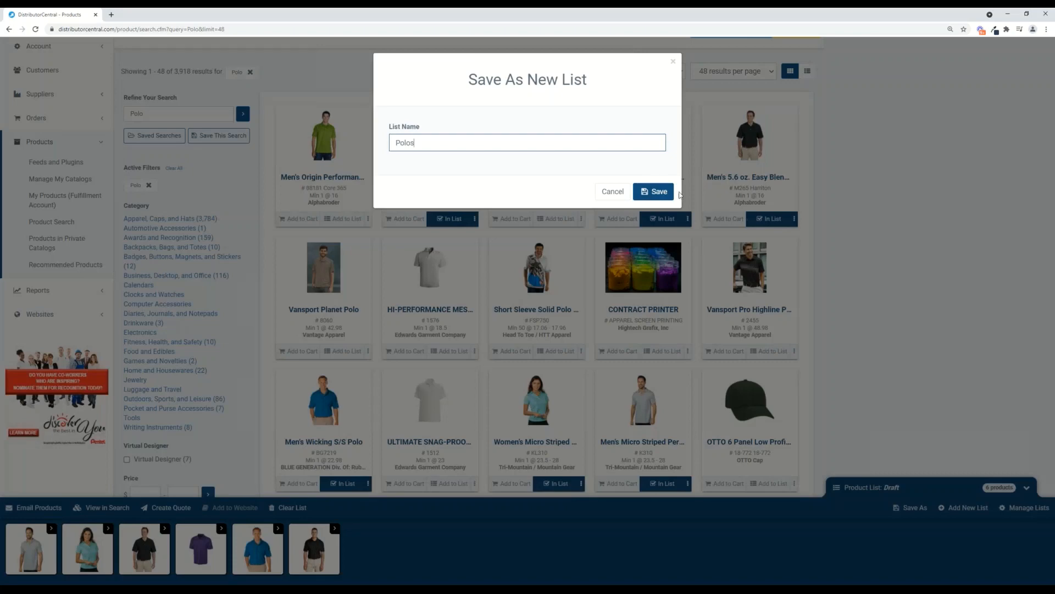
left_click(654, 193)
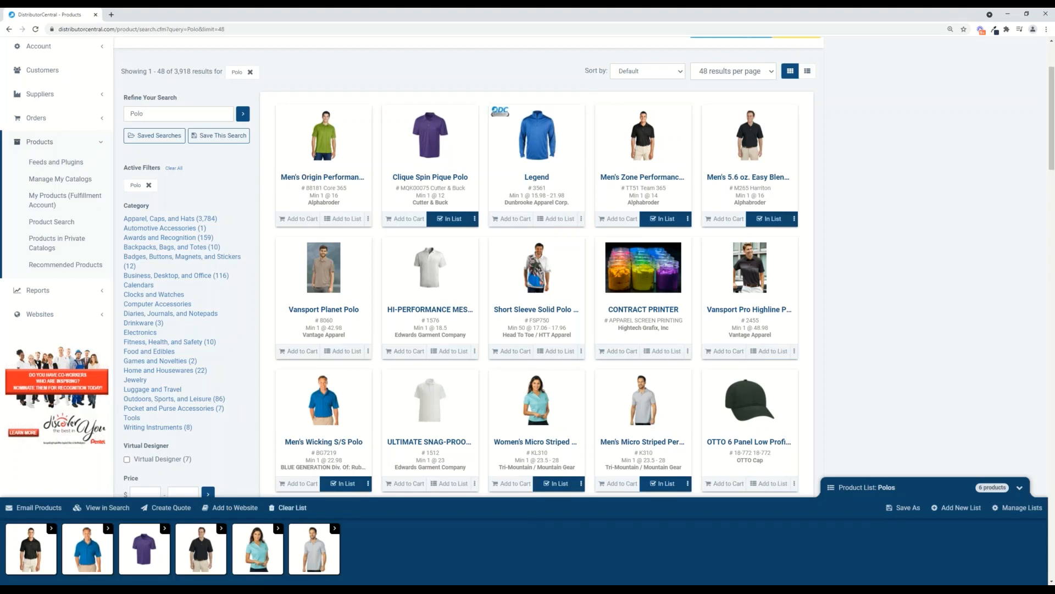
Step: Bring up the clear-all confirmation for the Polos list and cancel it without removing any products
left_click(290, 507)
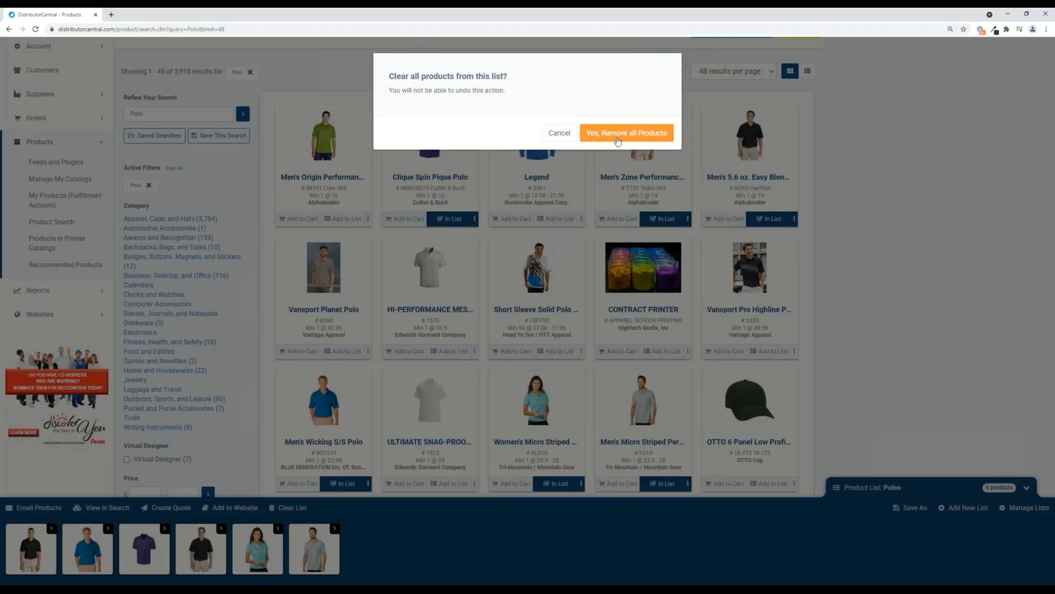
left_click(559, 137)
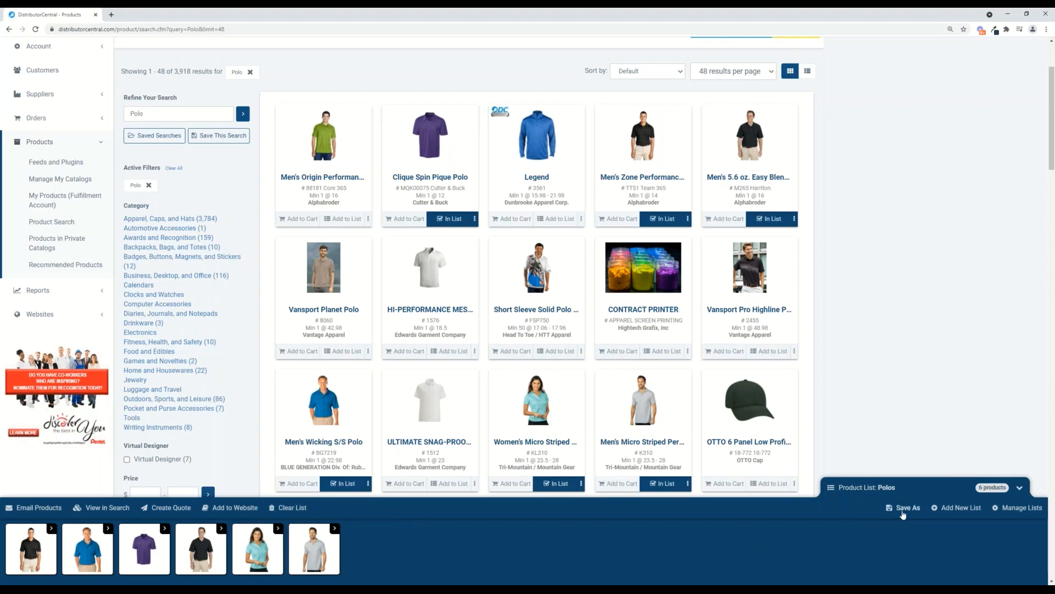
Step: Add a new empty product list named Backpacks
left_click(977, 508)
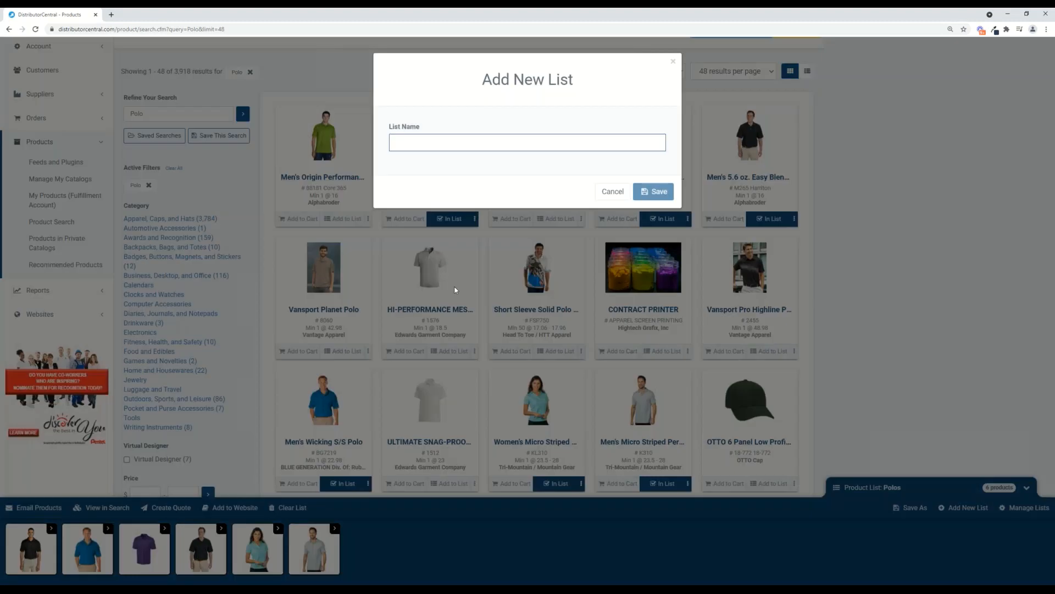
type("Backpacks")
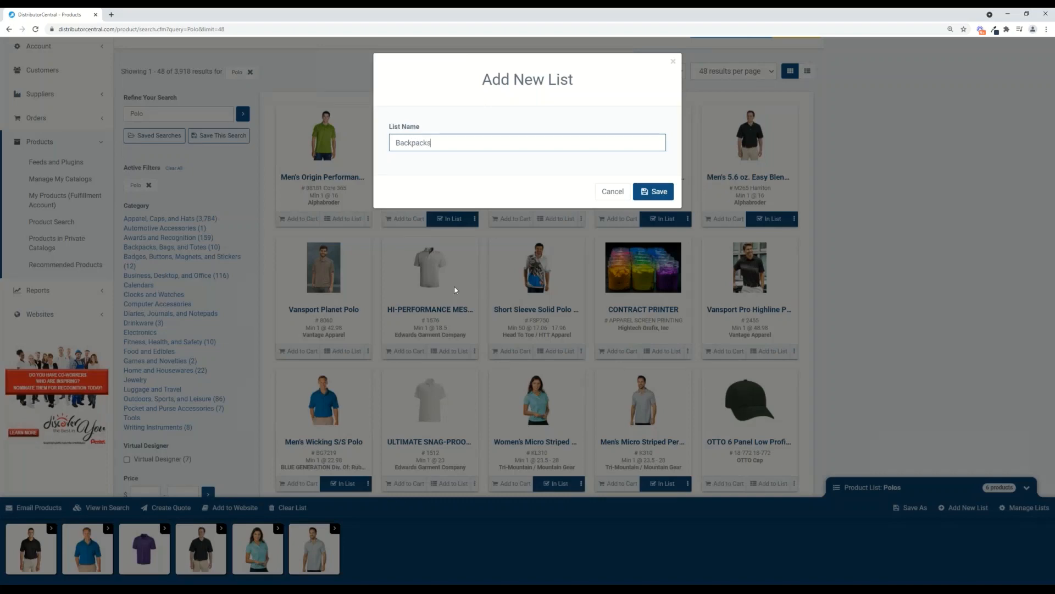
left_click(636, 198)
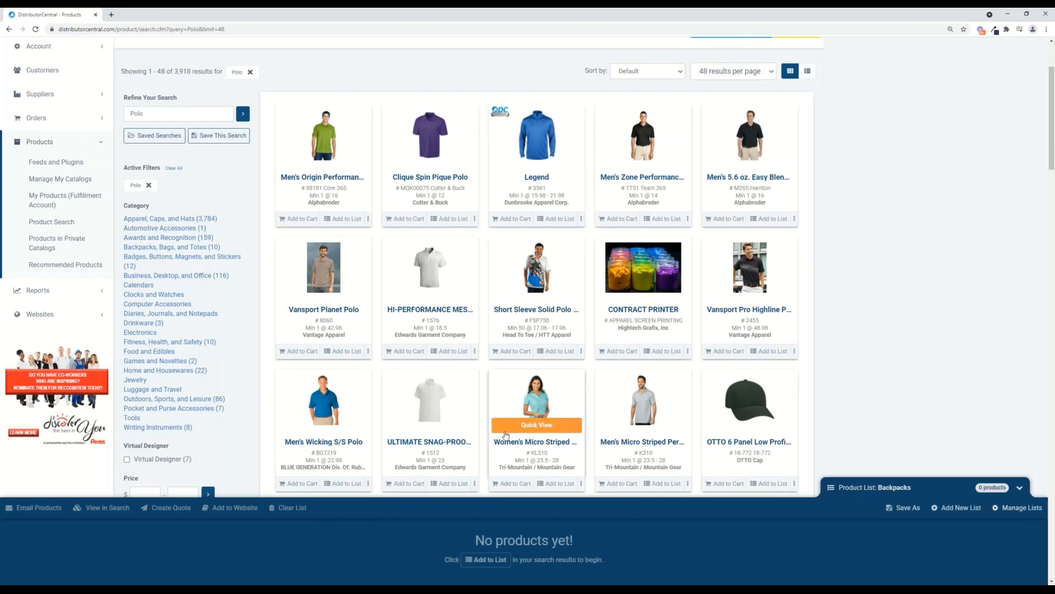
Step: Replace the Polo search term with Backpacks and run the product search
scroll(506, 434, "up", 1)
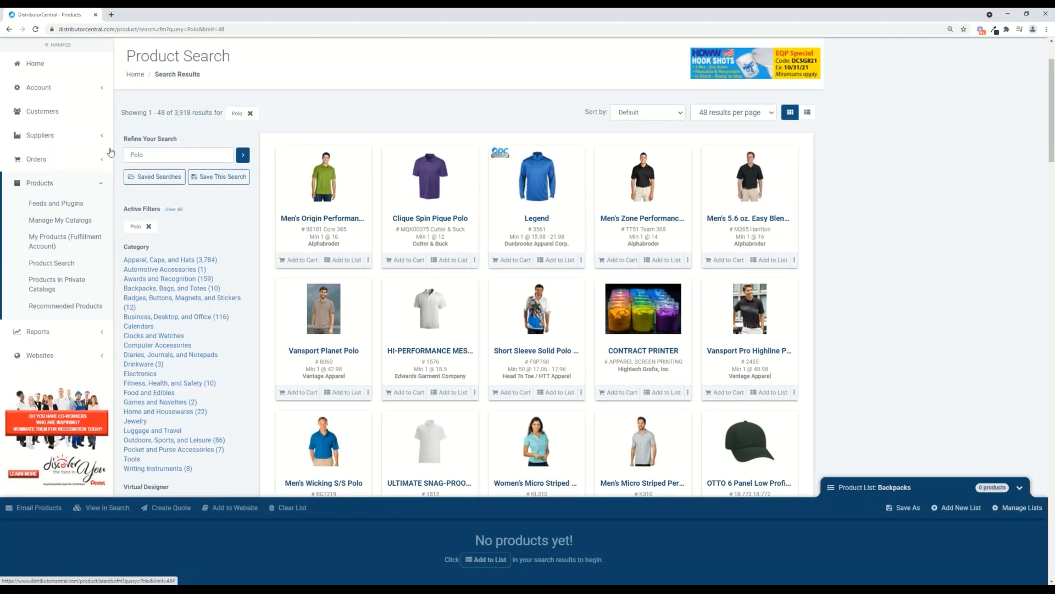
left_click_drag(144, 155, 94, 158)
type("Backpack")
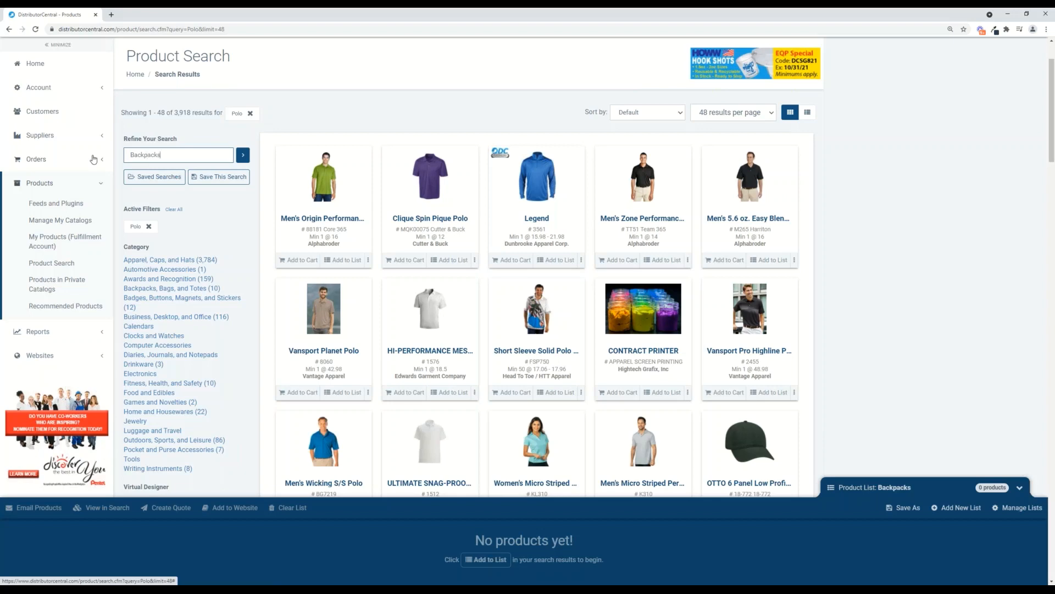
type("s")
key("Return")
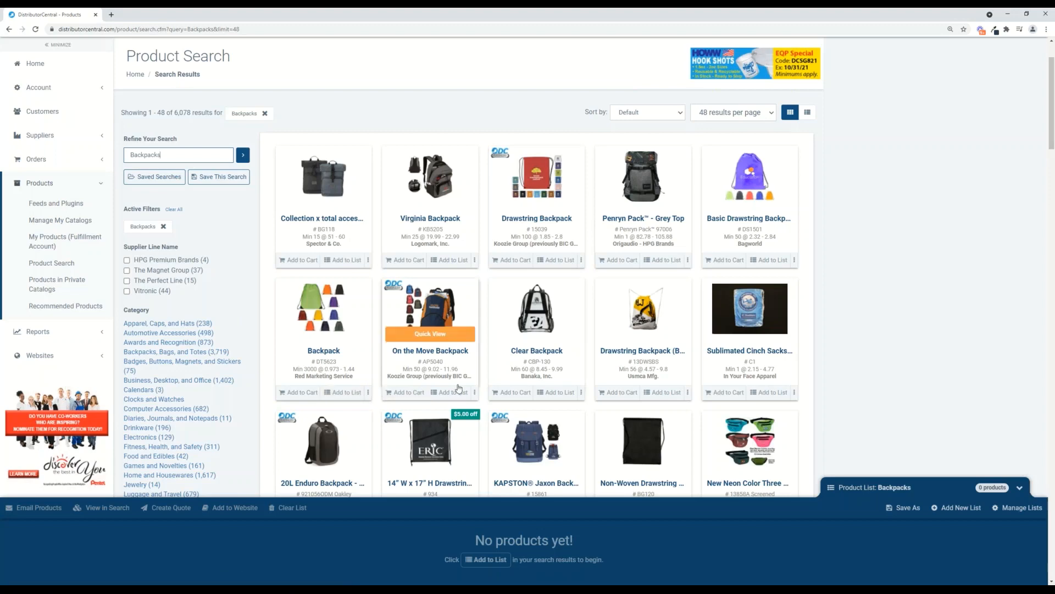
Step: Add the On the Move, Clear, Penryn Pack - Grey Top, Virginia and 20L Enduro backpacks to the Backpacks list
left_click(459, 392)
left_click(559, 392)
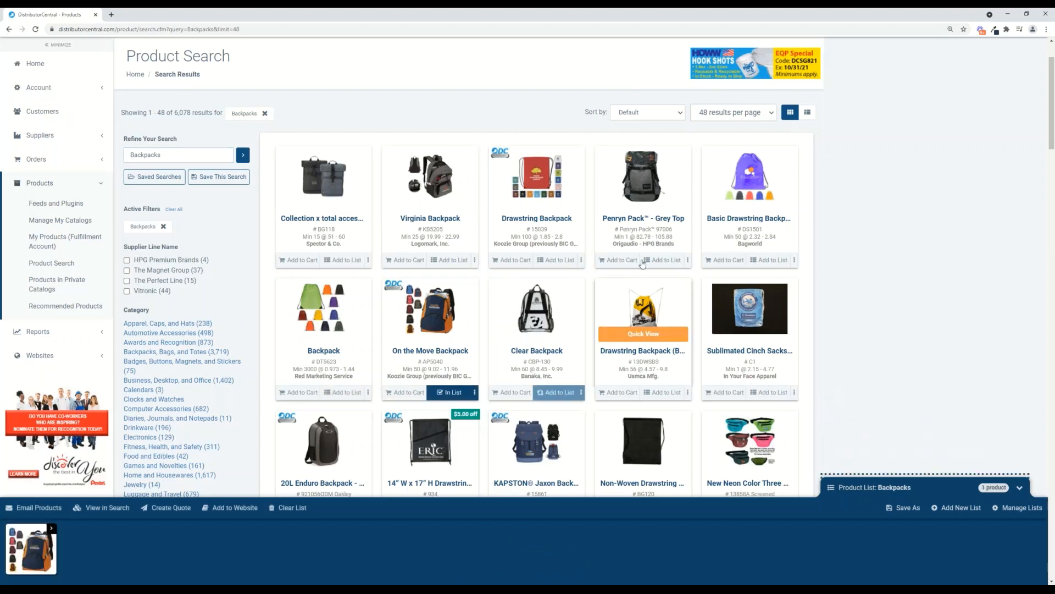
left_click(663, 260)
left_click(451, 260)
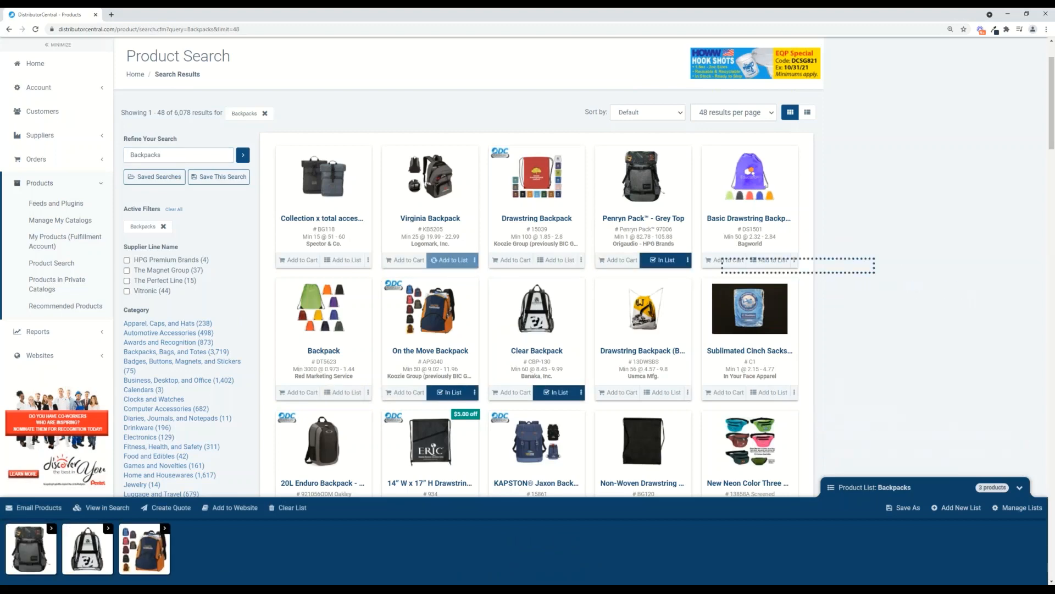
scroll(342, 484, "down", 1)
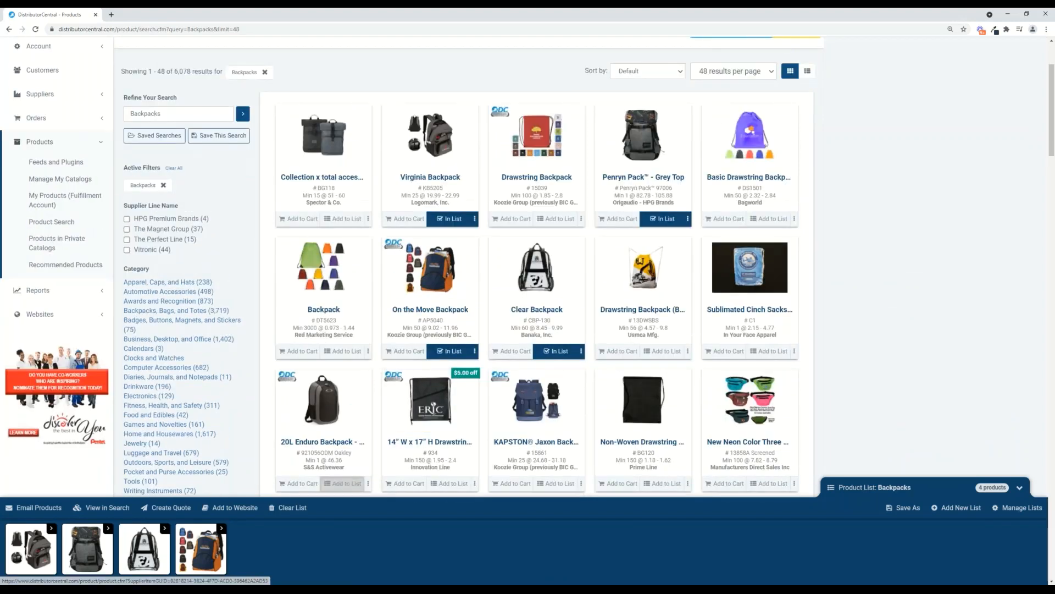
left_click(342, 484)
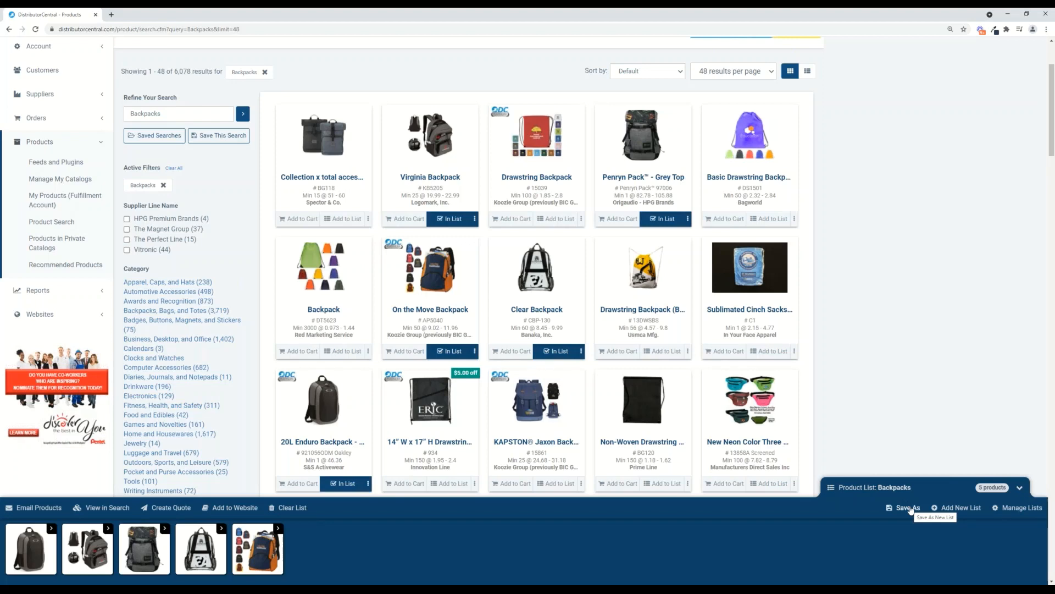
Step: Open the list manager and check which website collections include the DC Store and Tumblers lists
left_click(1021, 508)
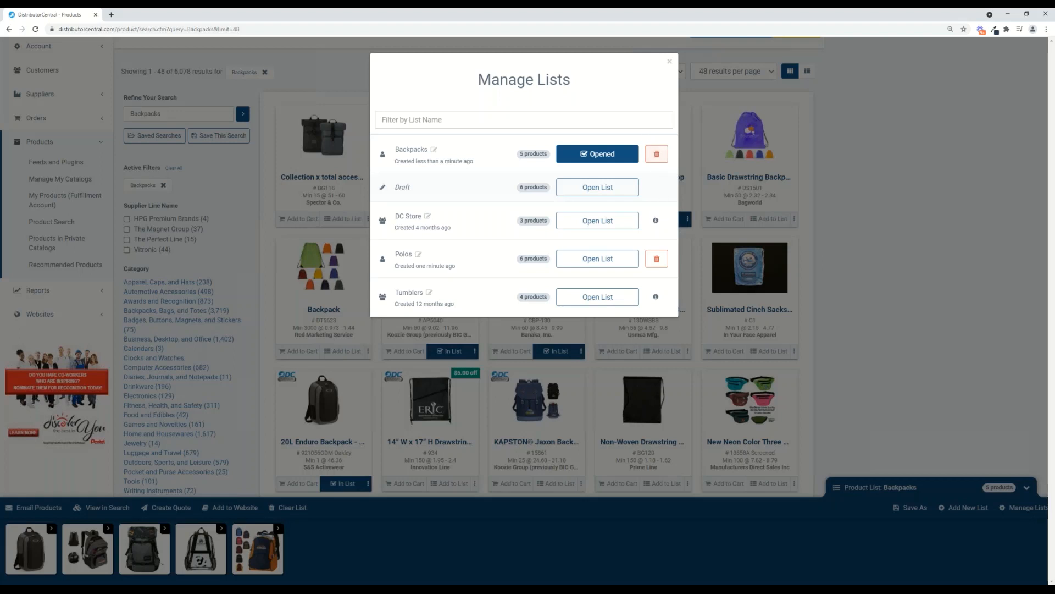
mouse_move(654, 221)
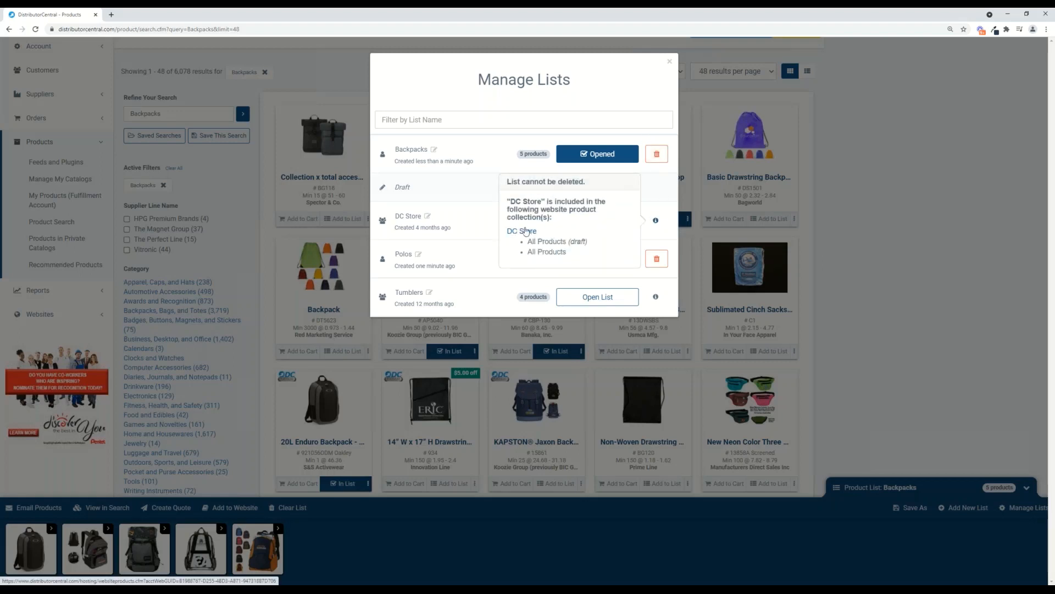
left_click(472, 214)
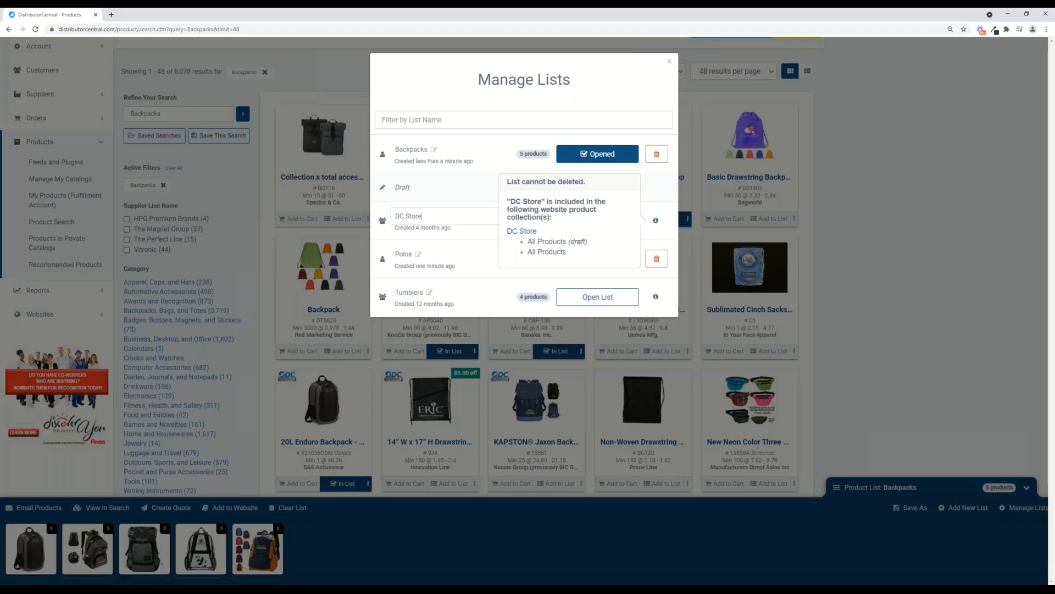
left_click(486, 188)
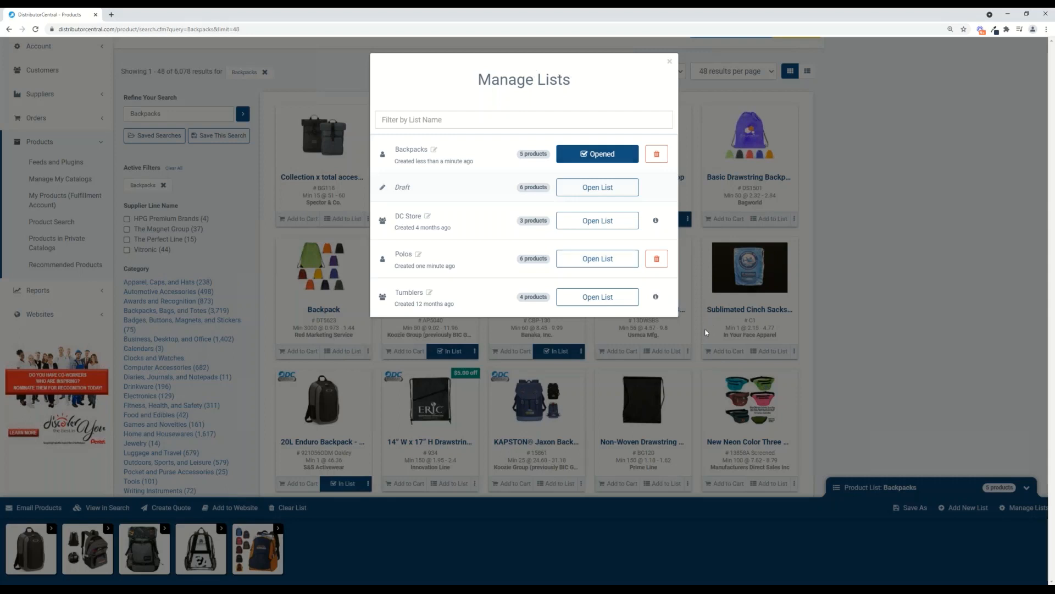
left_click(656, 296)
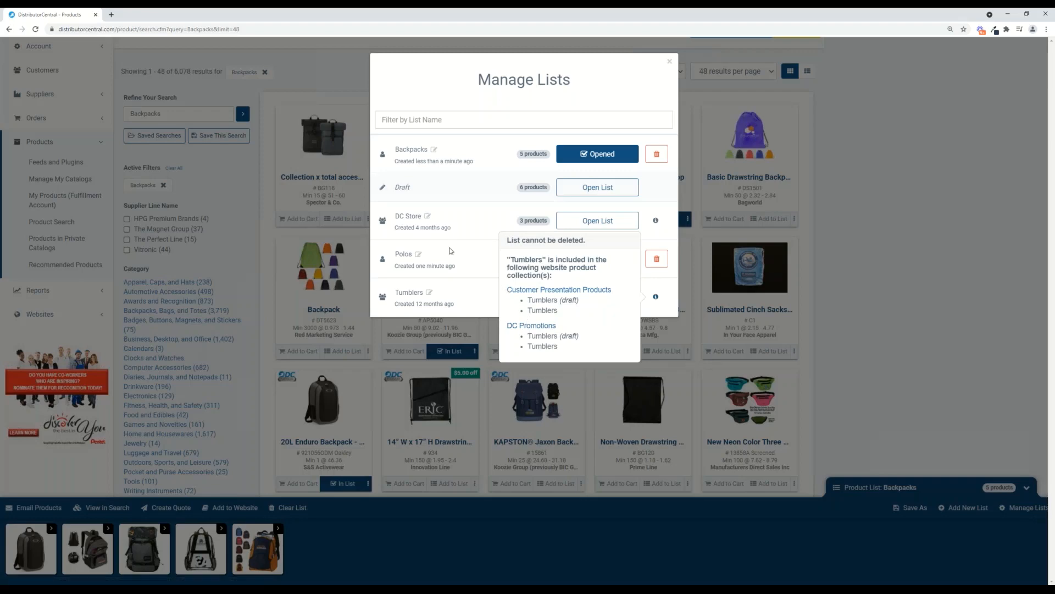
Step: Open the Polos list's name for editing and close the list manager without renaming the list
left_click(418, 254)
left_click(451, 254)
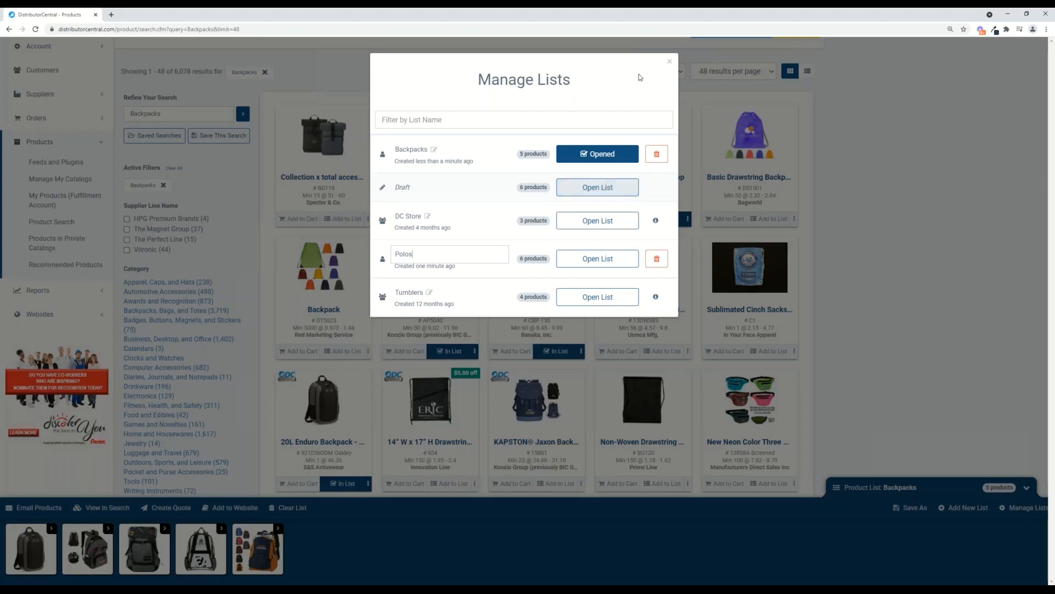
left_click(670, 63)
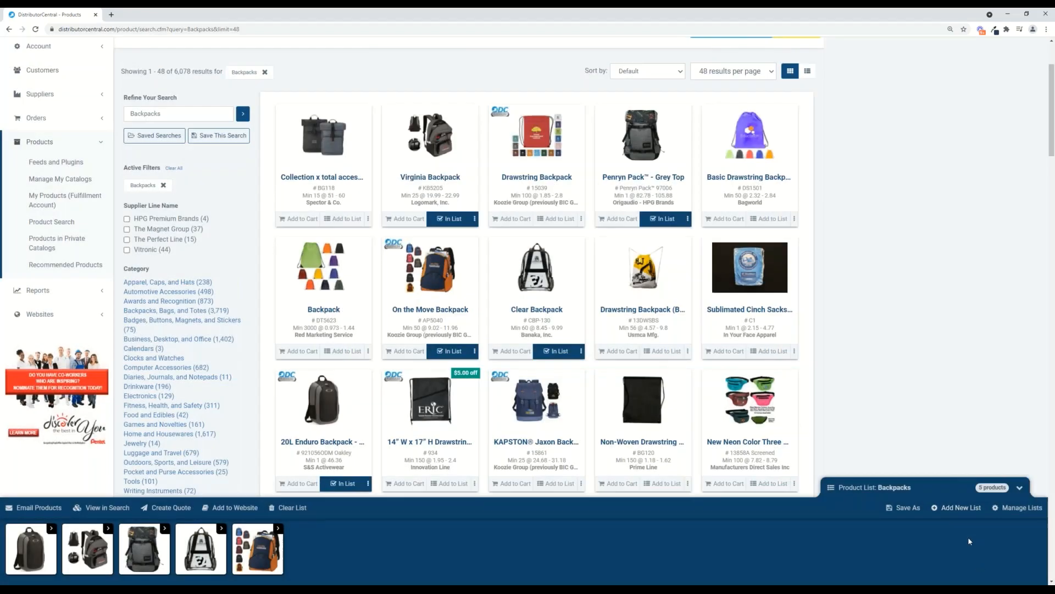
Step: Add the Backpacks list to the Demo INC website as a collection named Backpacks and close the dialog
scroll(968, 537, "down", 2)
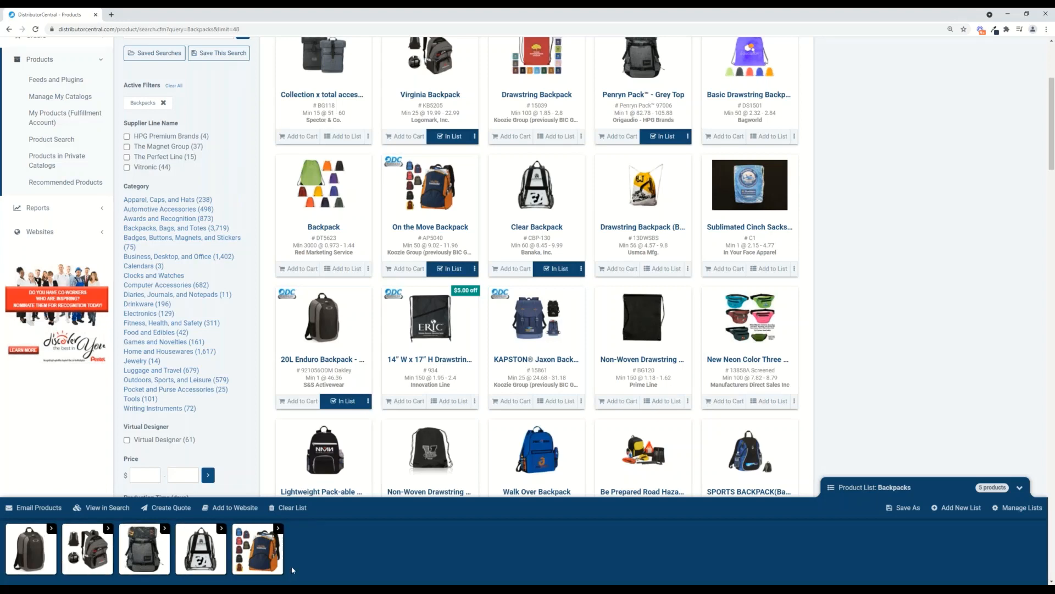
left_click(236, 507)
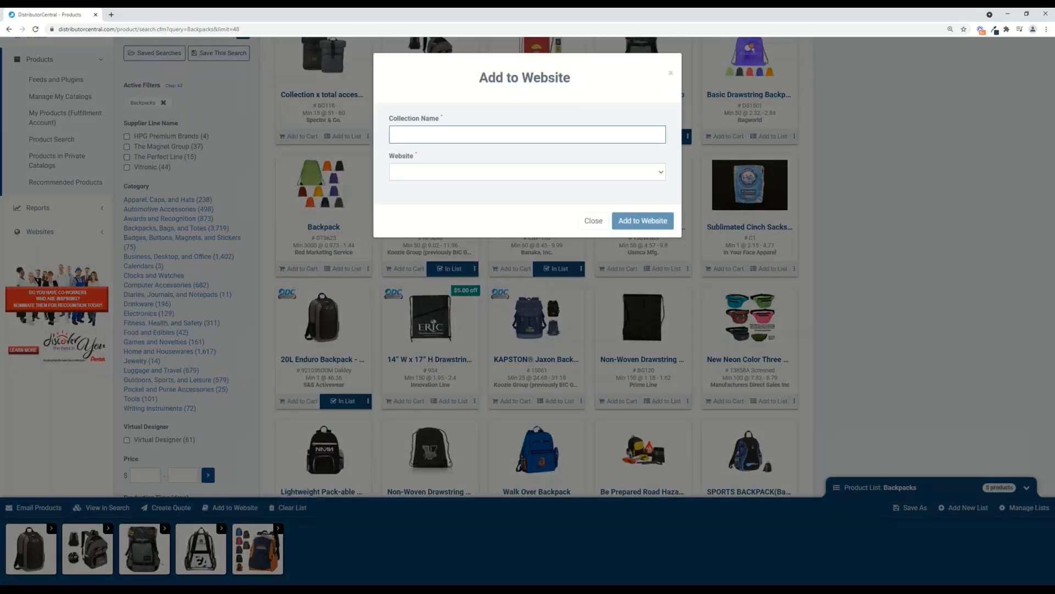
type("Backpacks")
left_click(485, 179)
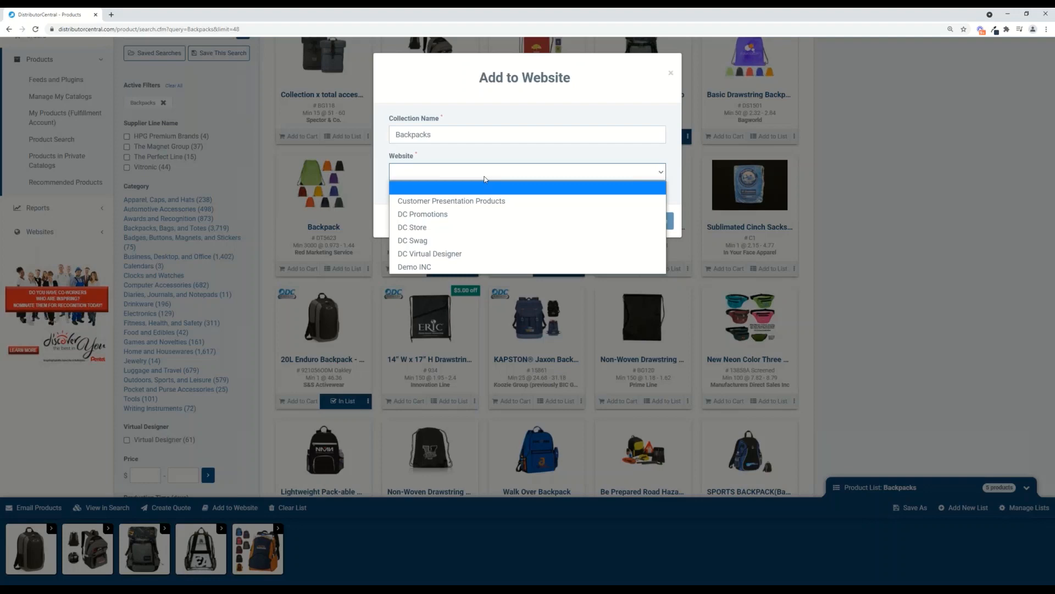
left_click(449, 267)
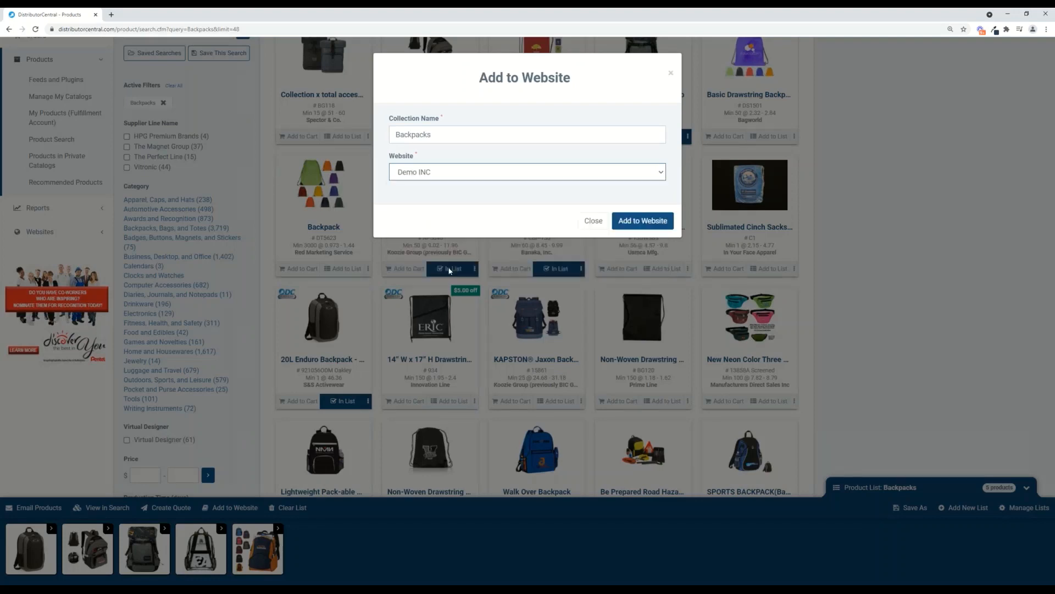
left_click(643, 219)
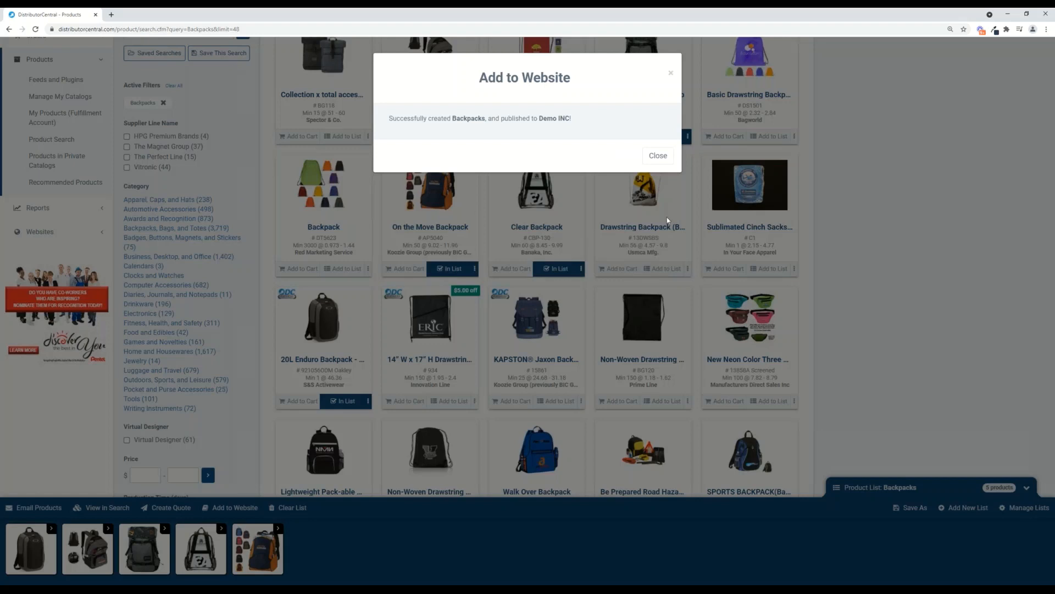
left_click(661, 158)
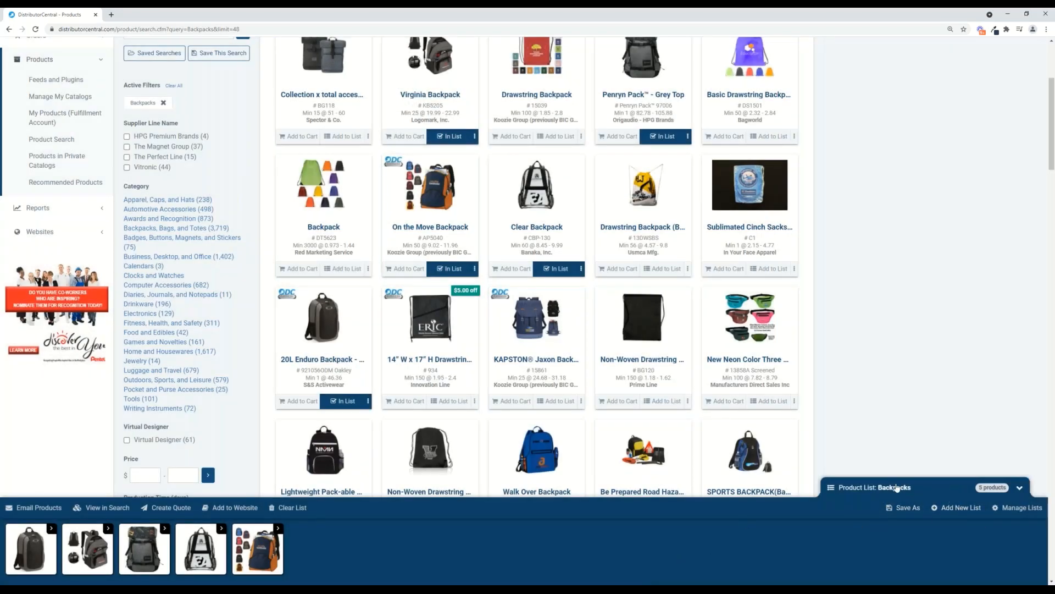
Step: Dismiss the clear-all confirmation for the Backpacks list and open the Draft list instead
left_click(297, 510)
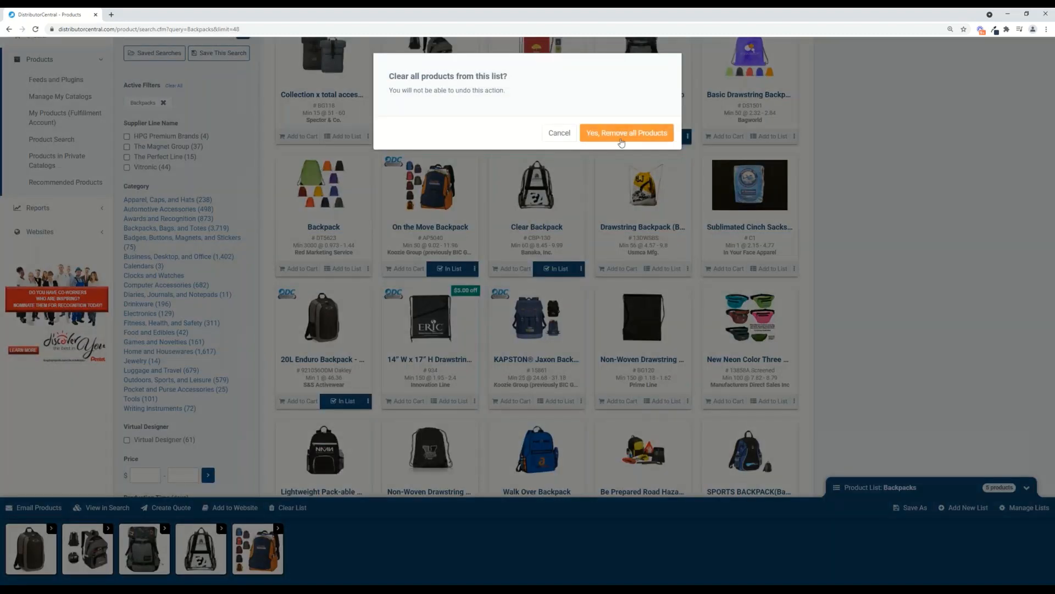
left_click(895, 485)
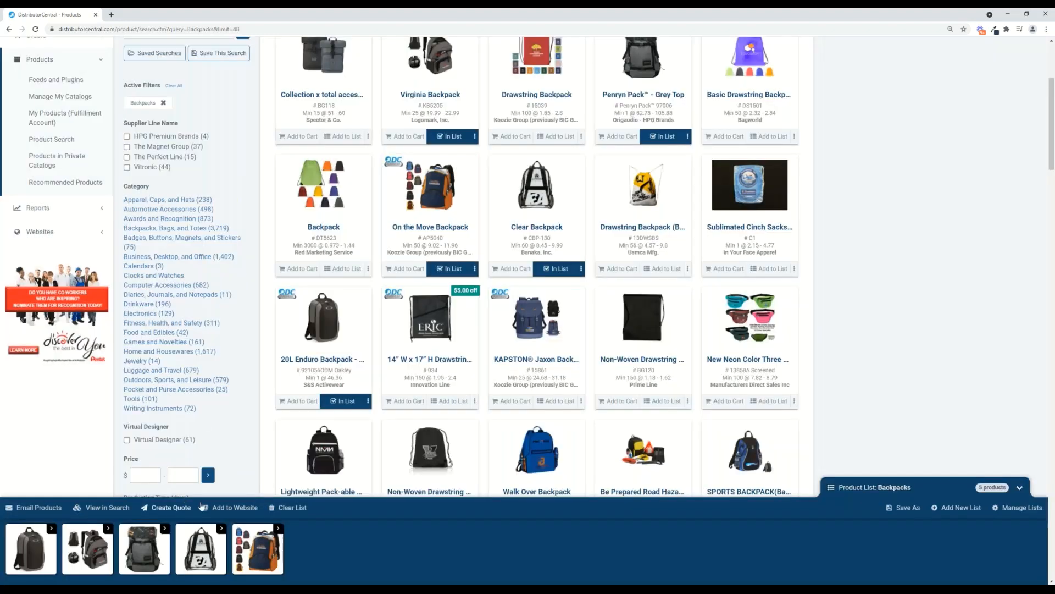
left_click(1023, 508)
left_click(597, 187)
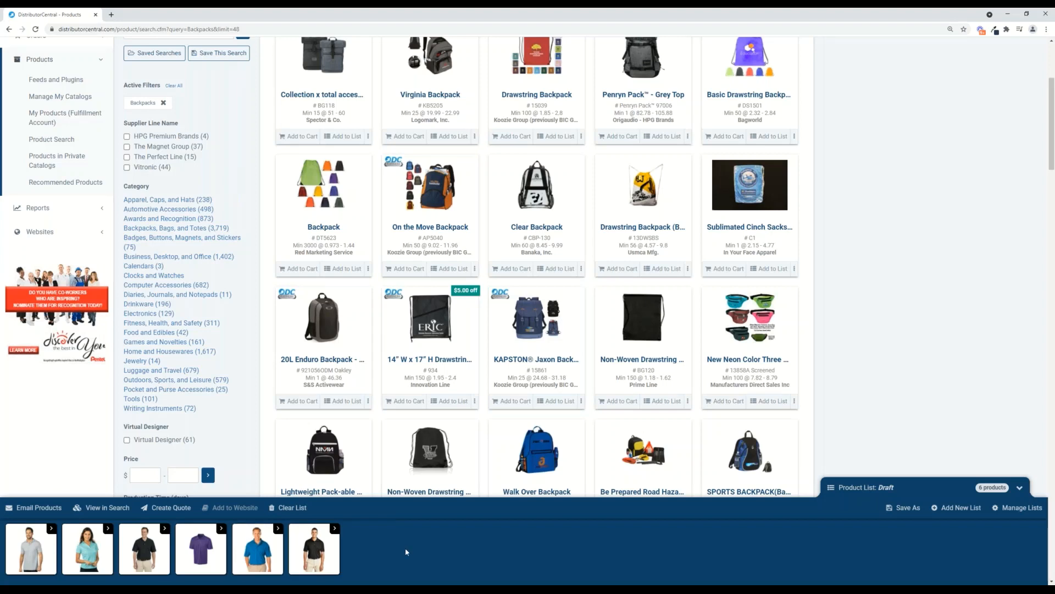
Step: Review the saved lists and remove all products from the Draft list
left_click(1019, 507)
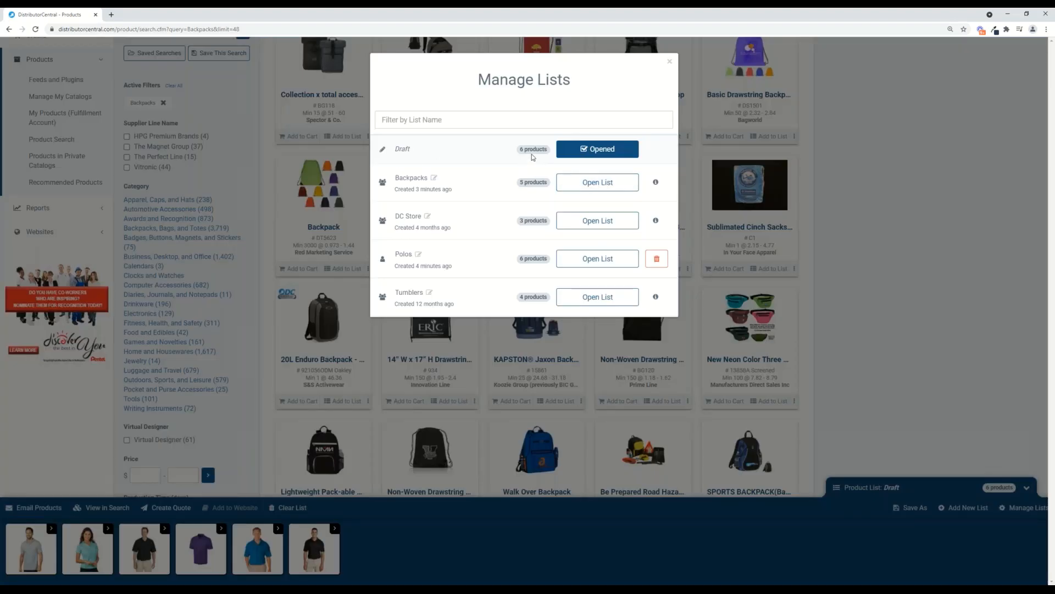
left_click(476, 574)
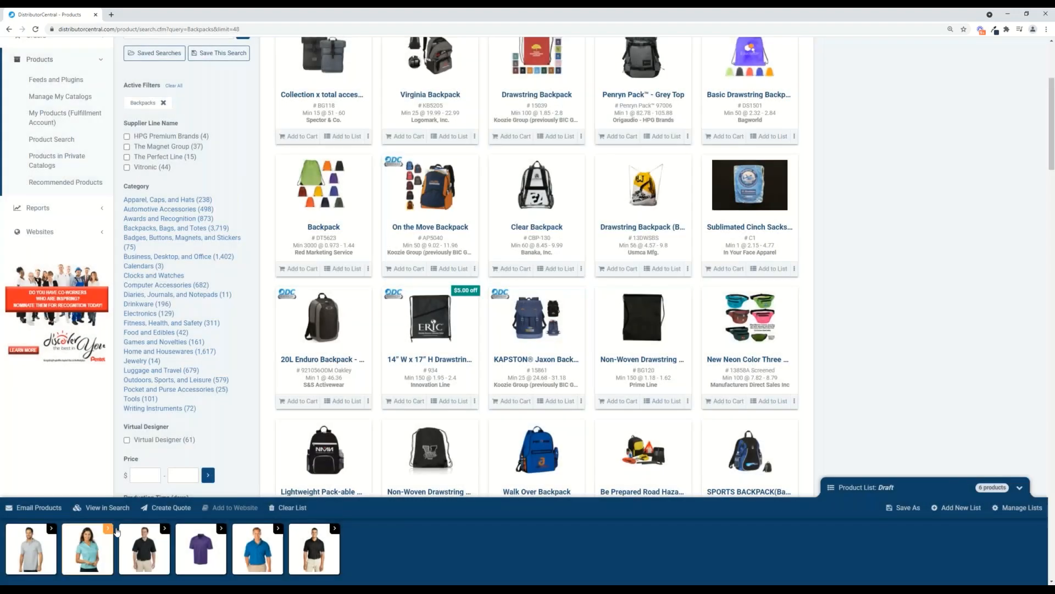
left_click(290, 507)
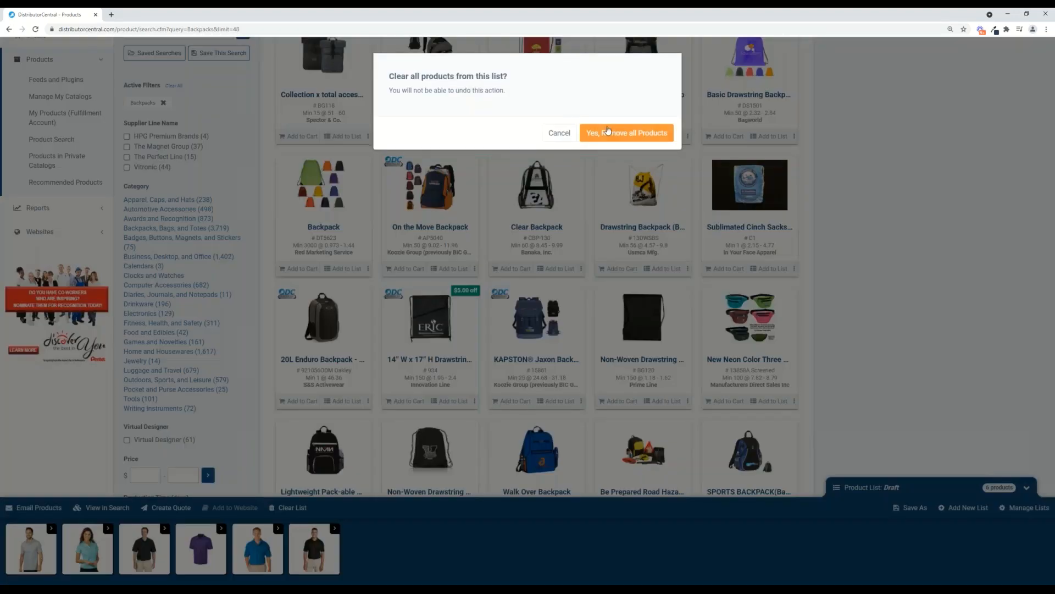
left_click(632, 132)
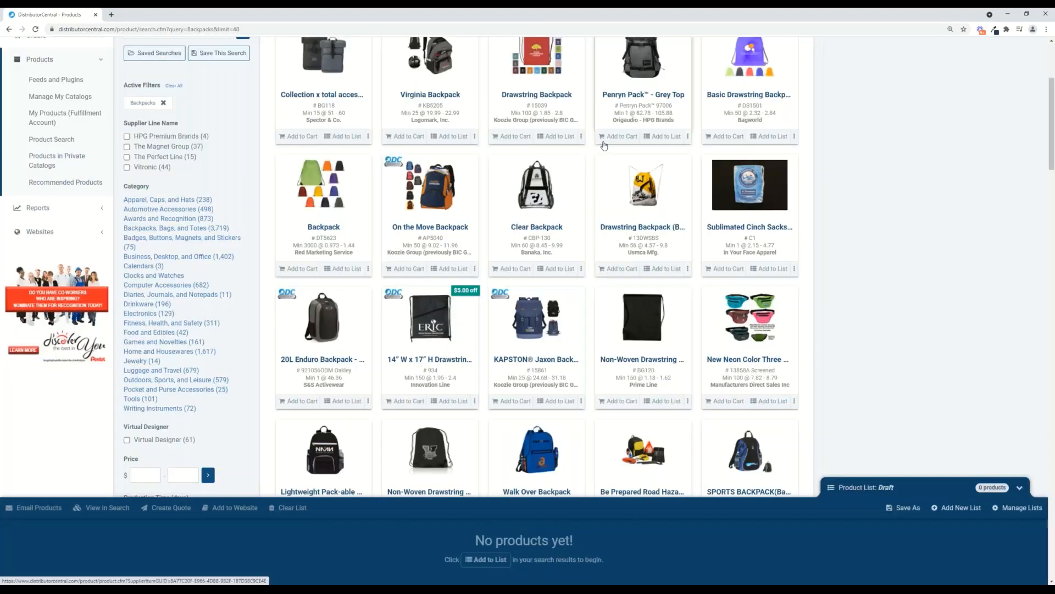
Step: Check in the list manager which website collections include the Backpacks list, and close the manager
left_click(1006, 508)
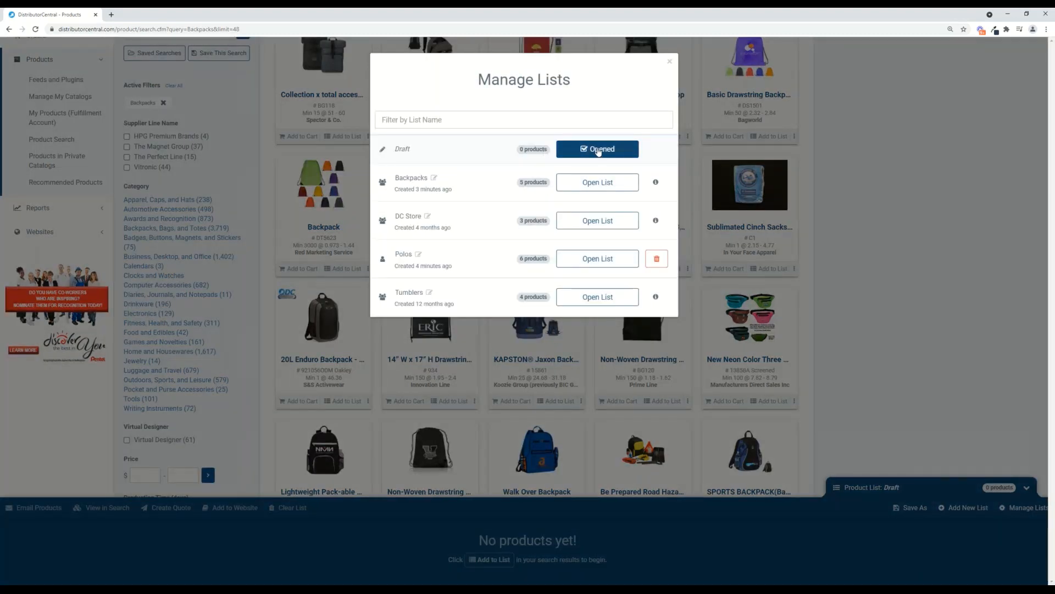
left_click(670, 61)
left_click(1023, 507)
left_click(657, 186)
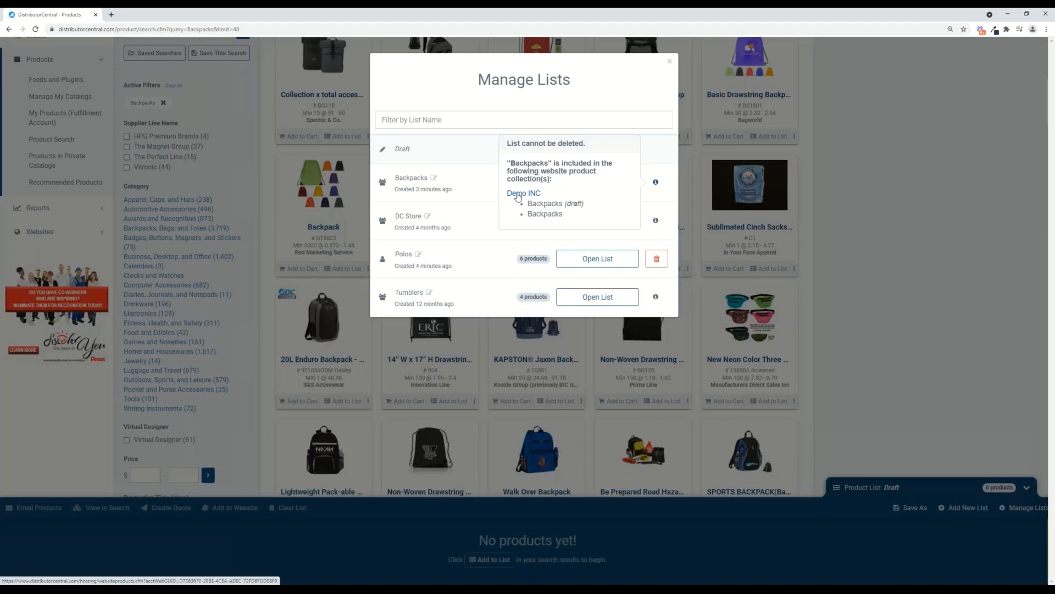
left_click(669, 61)
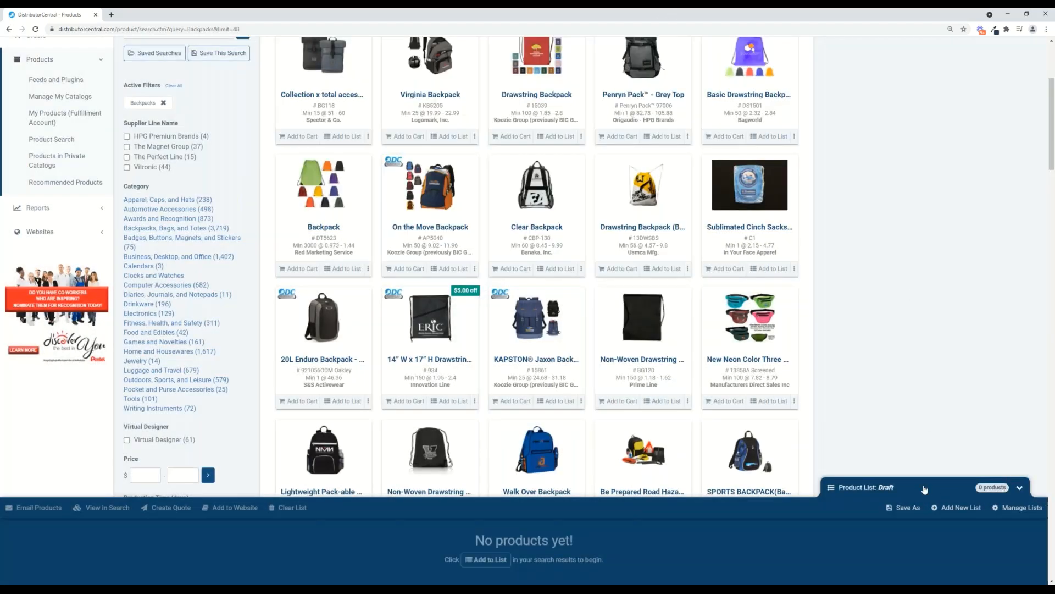
Step: Collapse the Draft product list and open the Demo INC website's management page in Hosting Manager
left_click(924, 489)
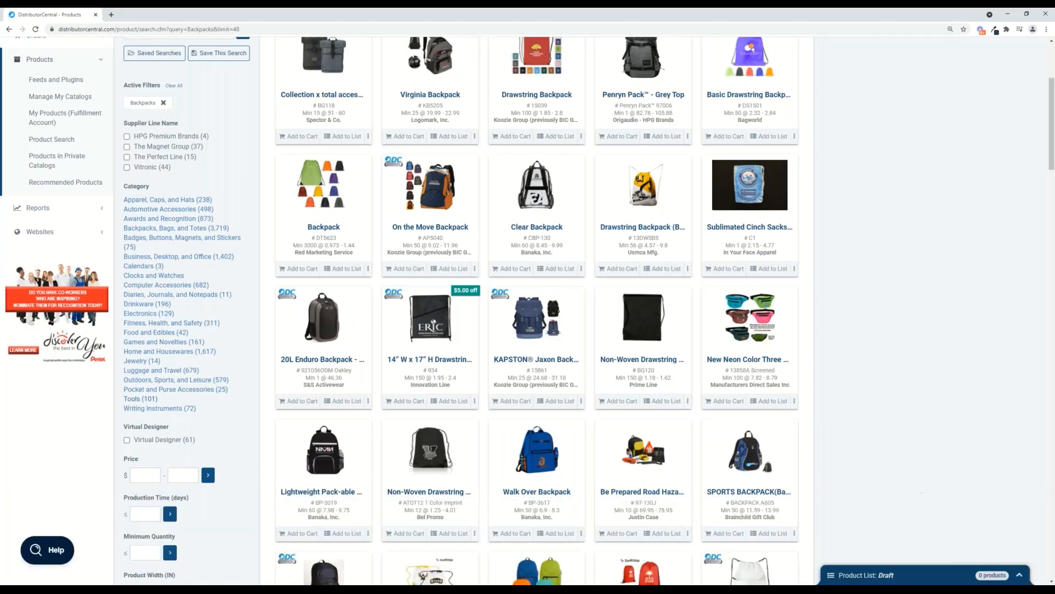
scroll(527, 310, "up", 3)
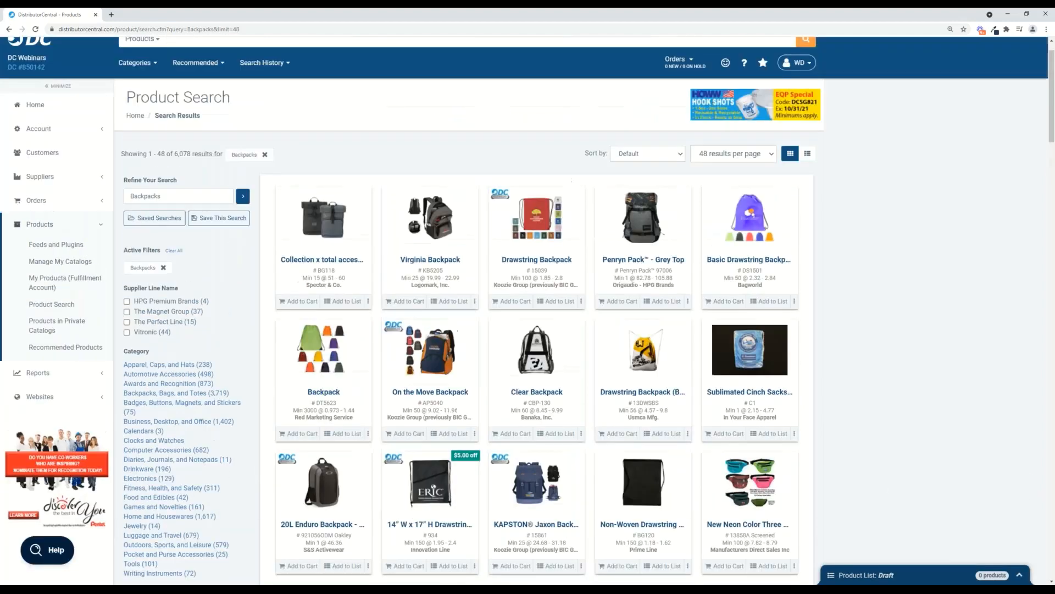
left_click(64, 403)
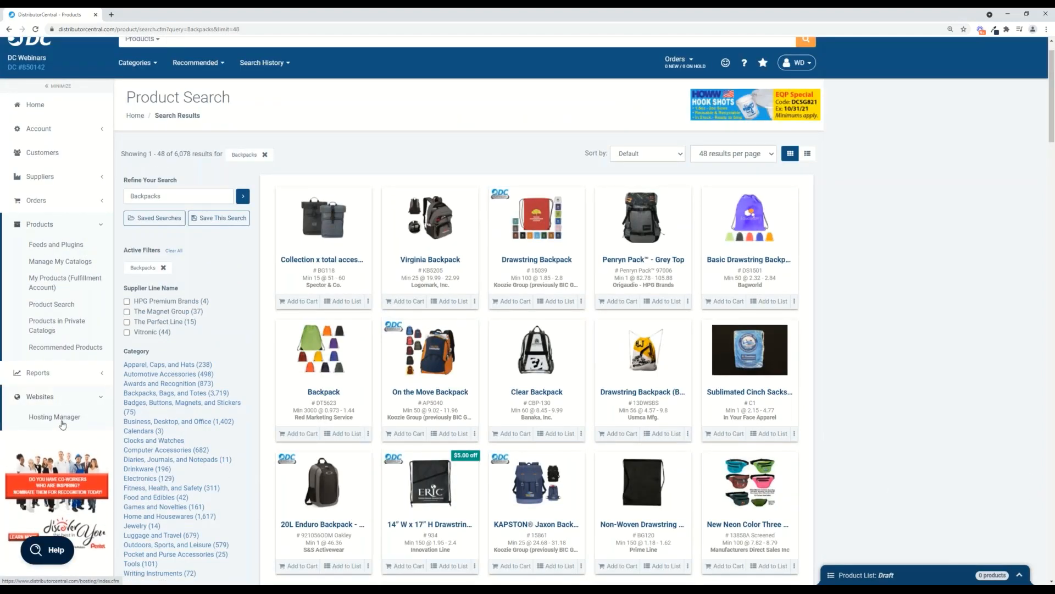
left_click(66, 418)
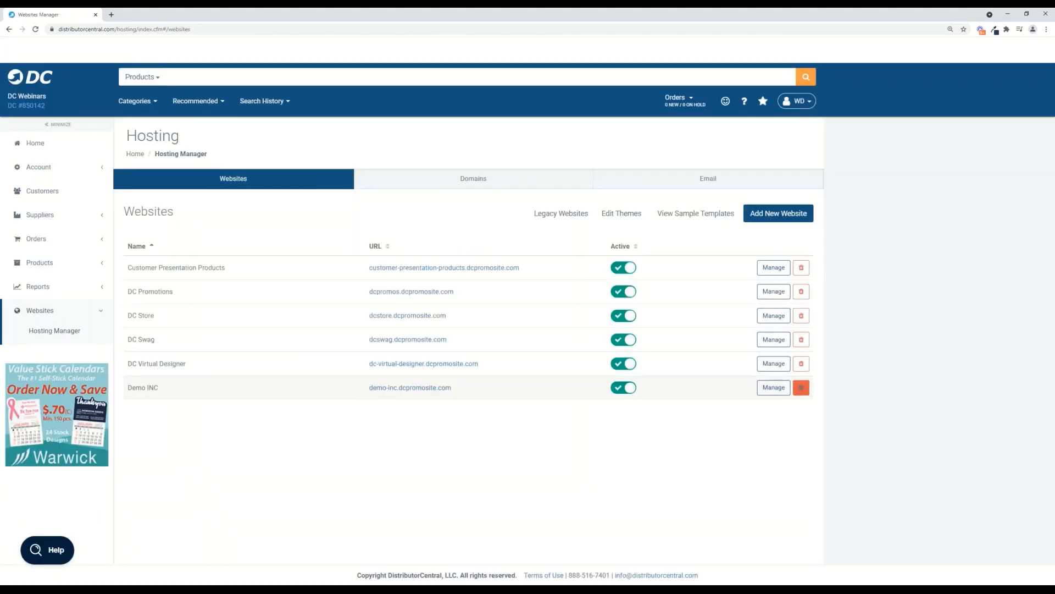
left_click(773, 387)
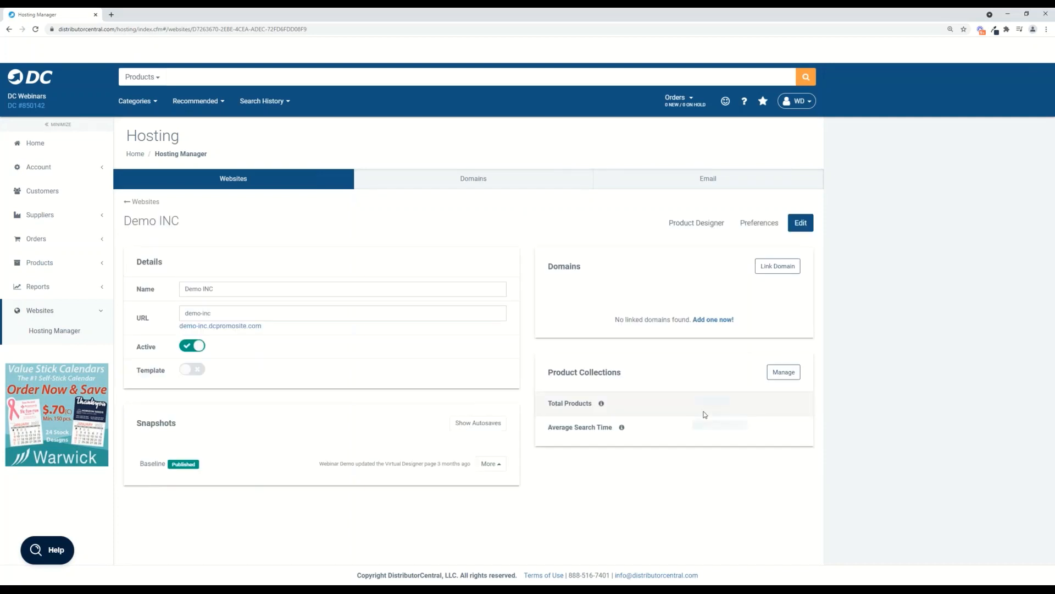
Step: Open the product collections of the Demo INC website for management and look through them
left_click_drag(546, 376, 630, 377)
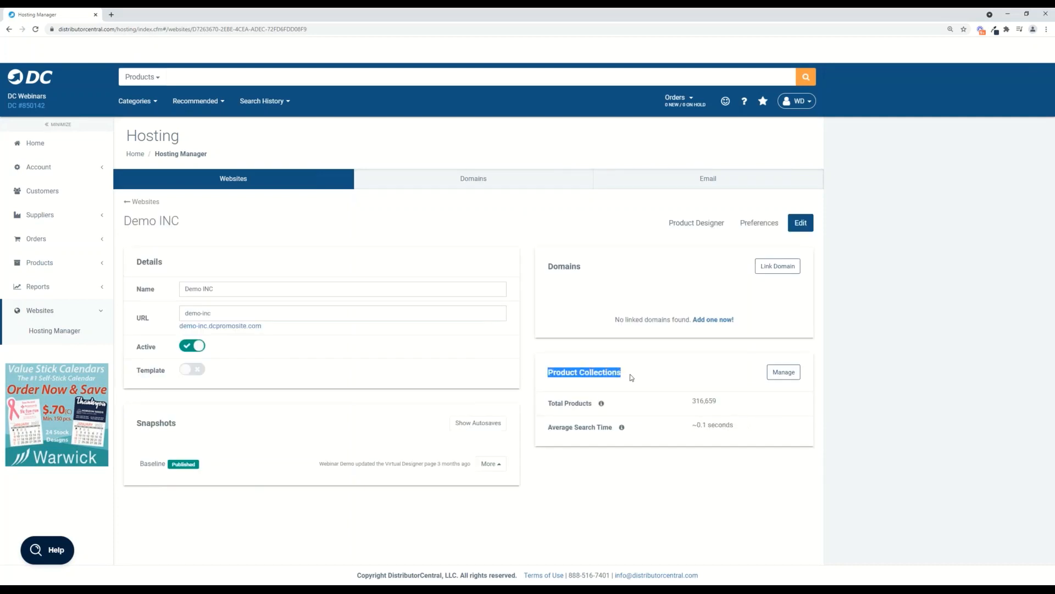
left_click(768, 379)
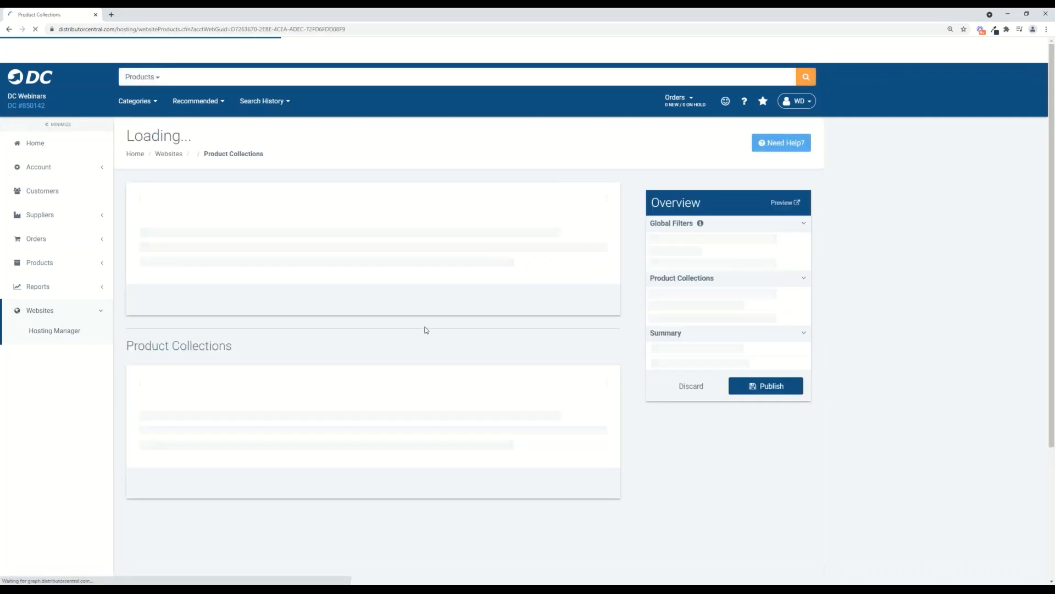
scroll(426, 330, "down", 6)
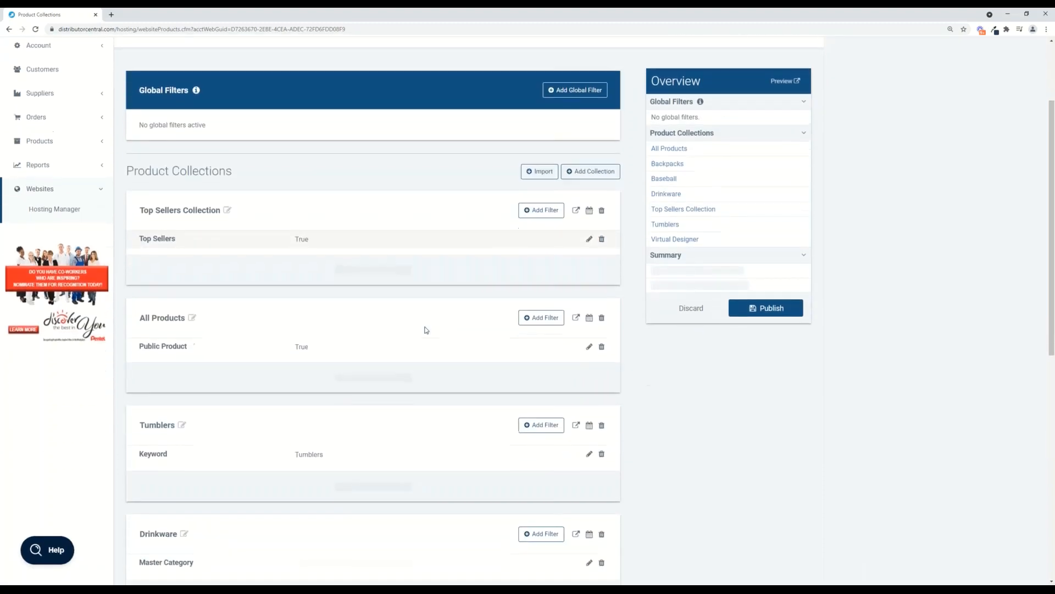
Step: Examine the Product List filter options of the Backpacks collection, including its include and exclude choices, and leave the dialog without saving
scroll(426, 330, "down", 4)
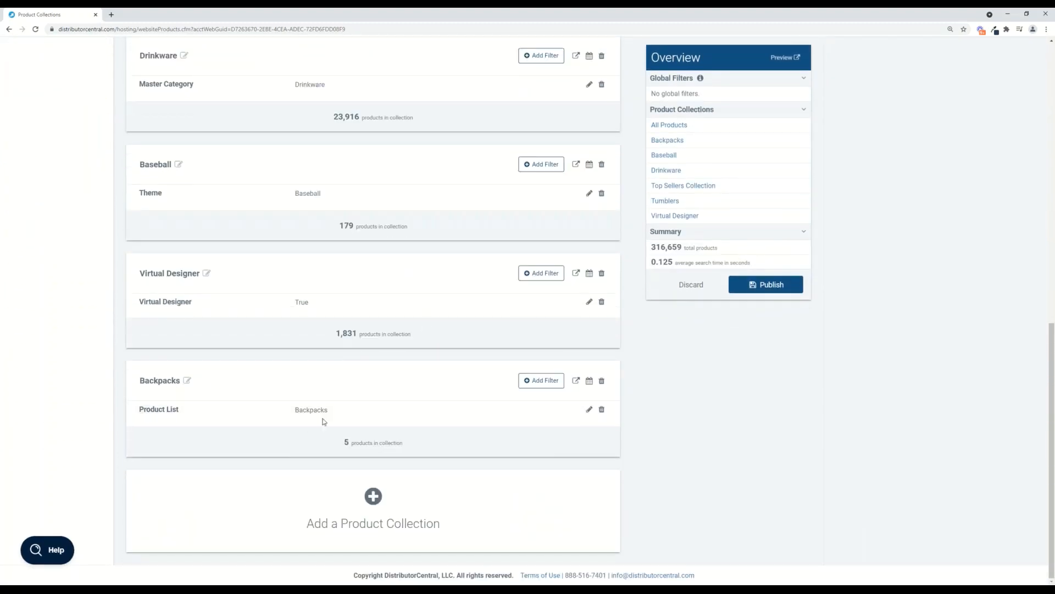
scroll(352, 414, "up", 2)
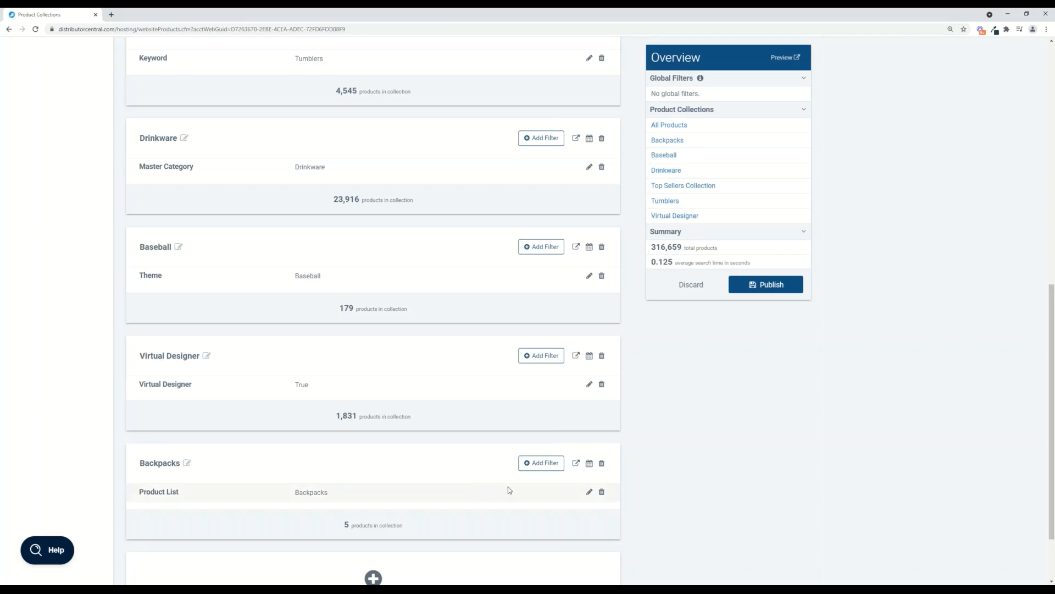
left_click(538, 468)
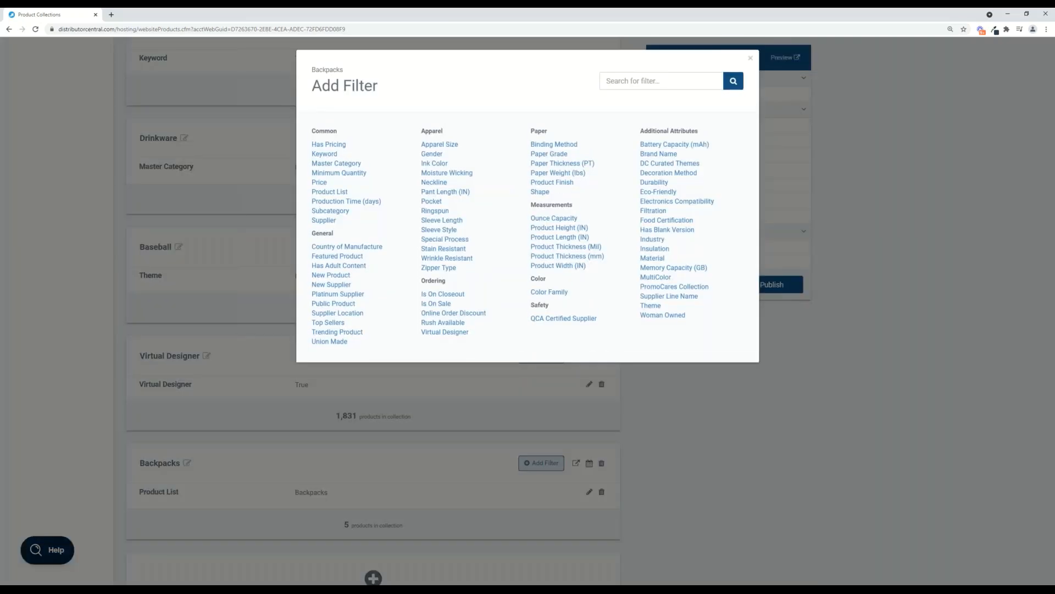
left_click(328, 192)
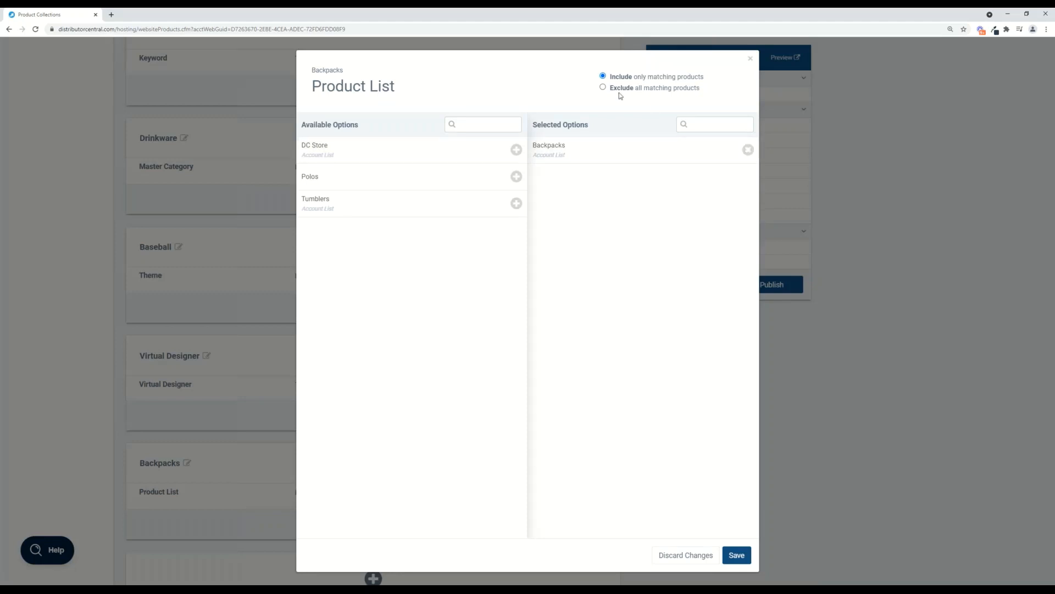
left_click(828, 530)
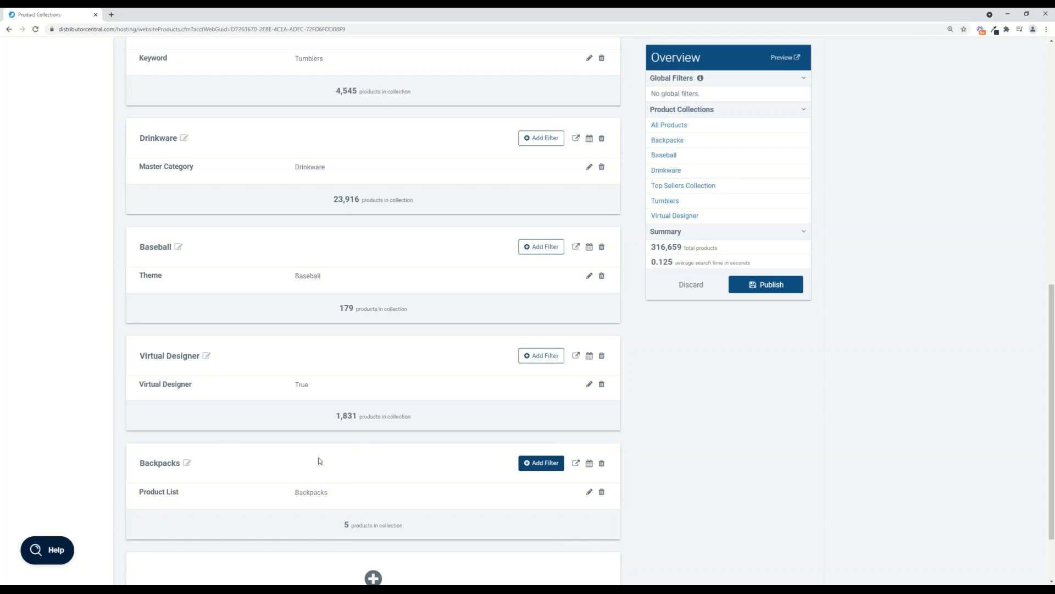
Step: View the filters available as a global filter, close the dialog without adding one, and look over the website's product collections
scroll(380, 517, "up", 10)
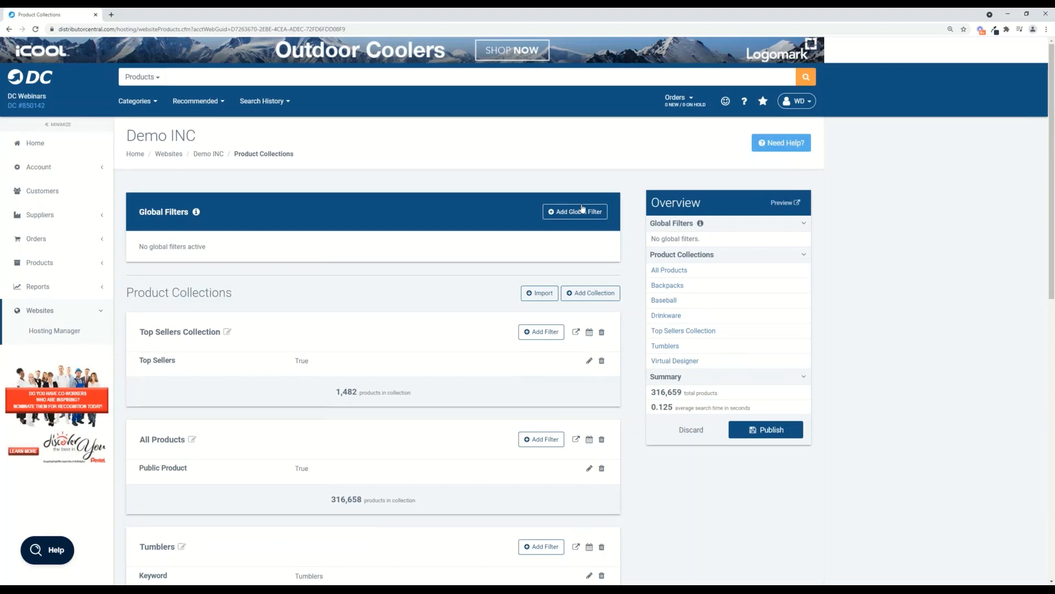
left_click(582, 208)
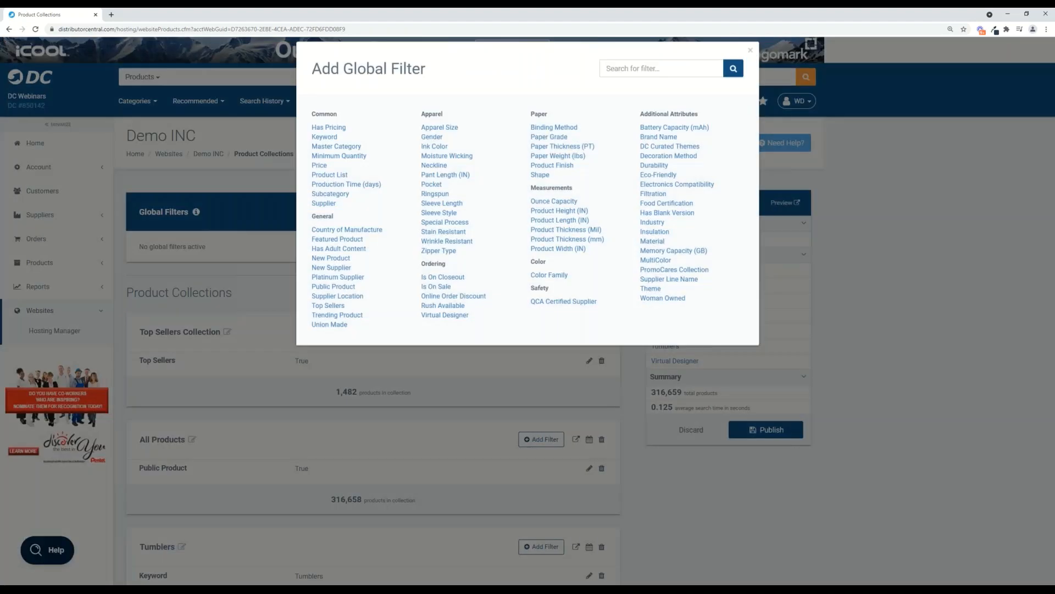
left_click(239, 212)
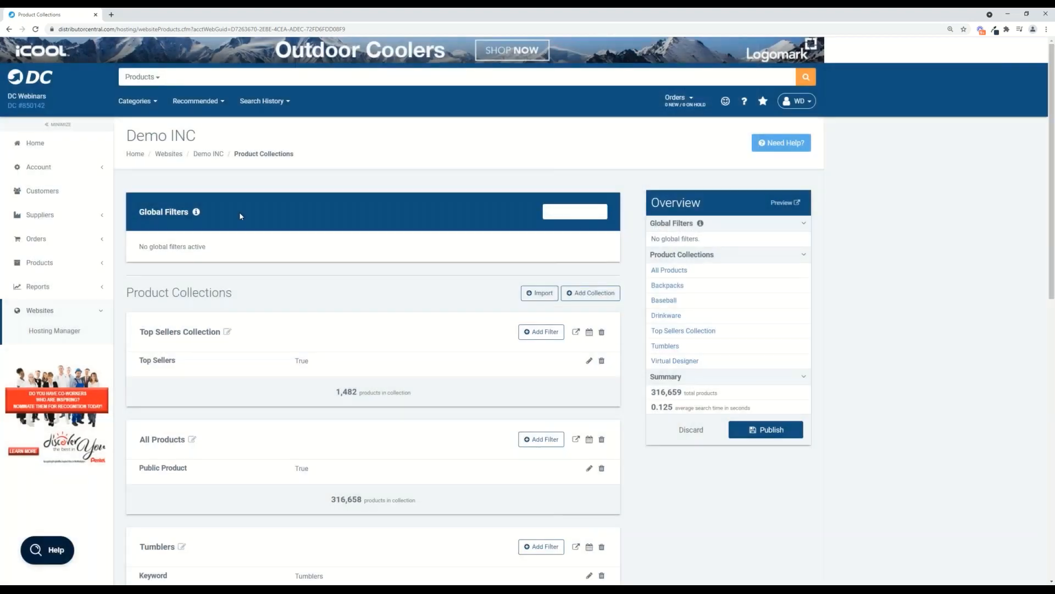
scroll(242, 302, "down", 6)
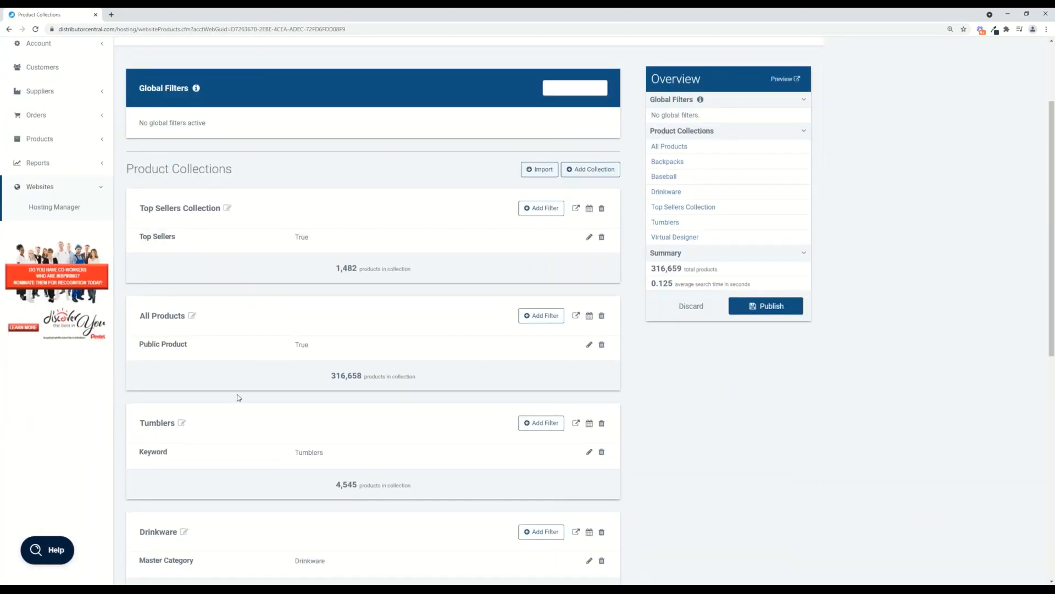
scroll(239, 418, "up", 5)
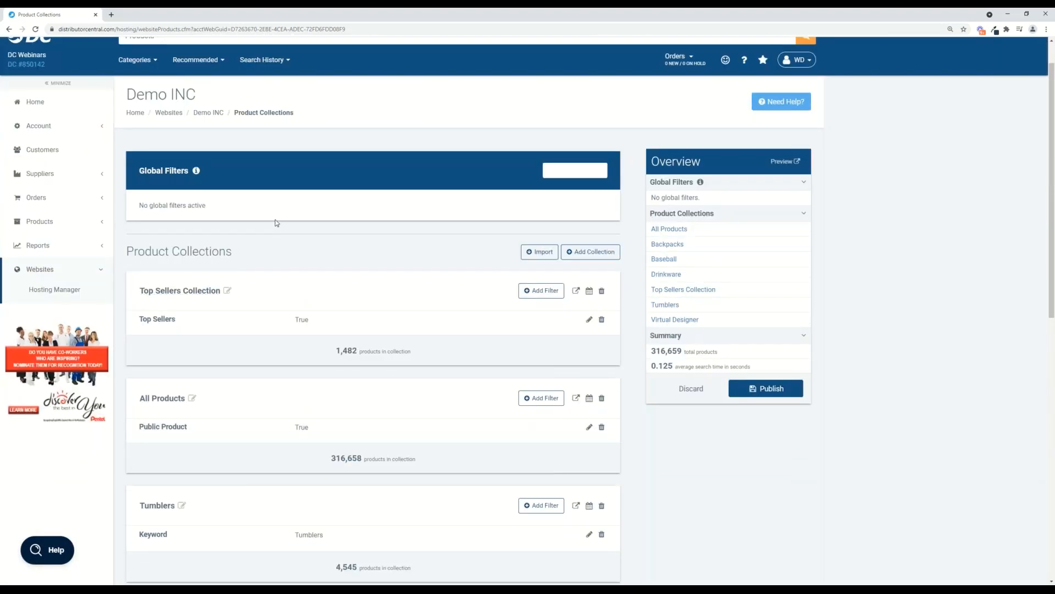
scroll(559, 181, "down", 8)
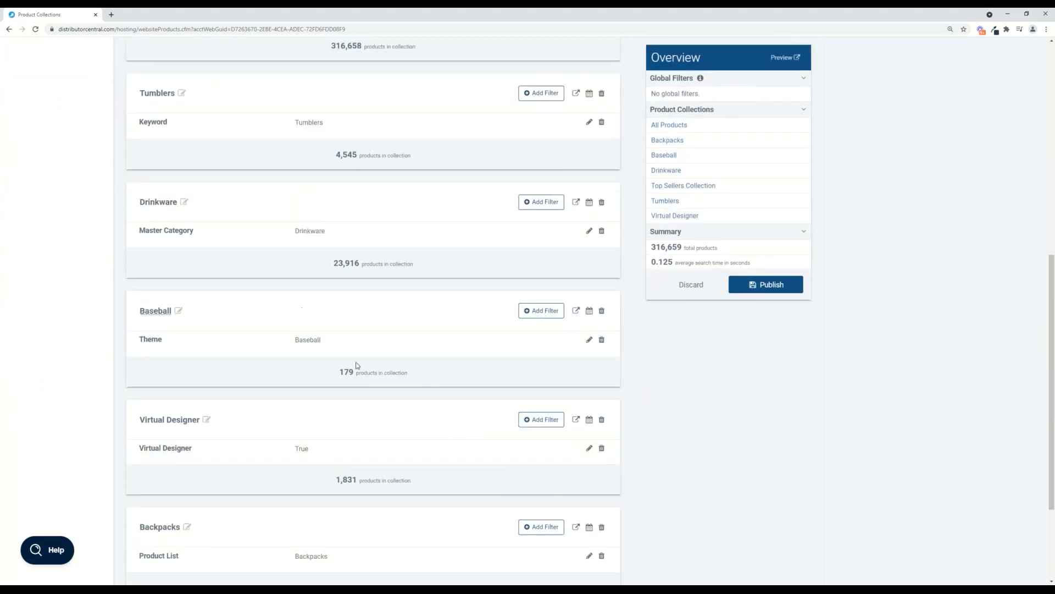
scroll(426, 414, "down", 3)
scroll(426, 415, "up", 12)
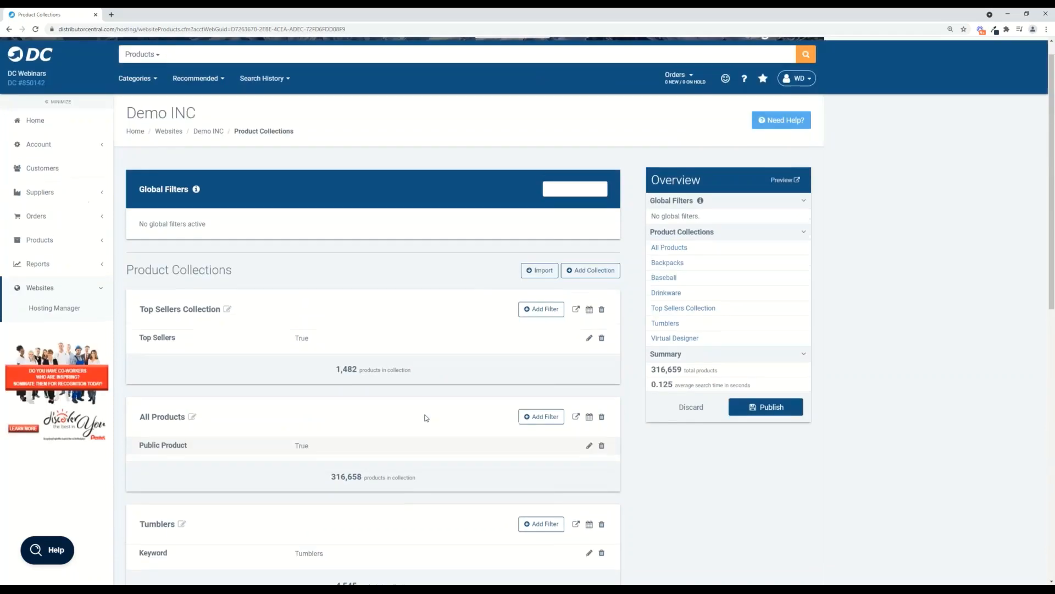
Step: Return to the home page and search the products for "Tumbler"
left_click(36, 143)
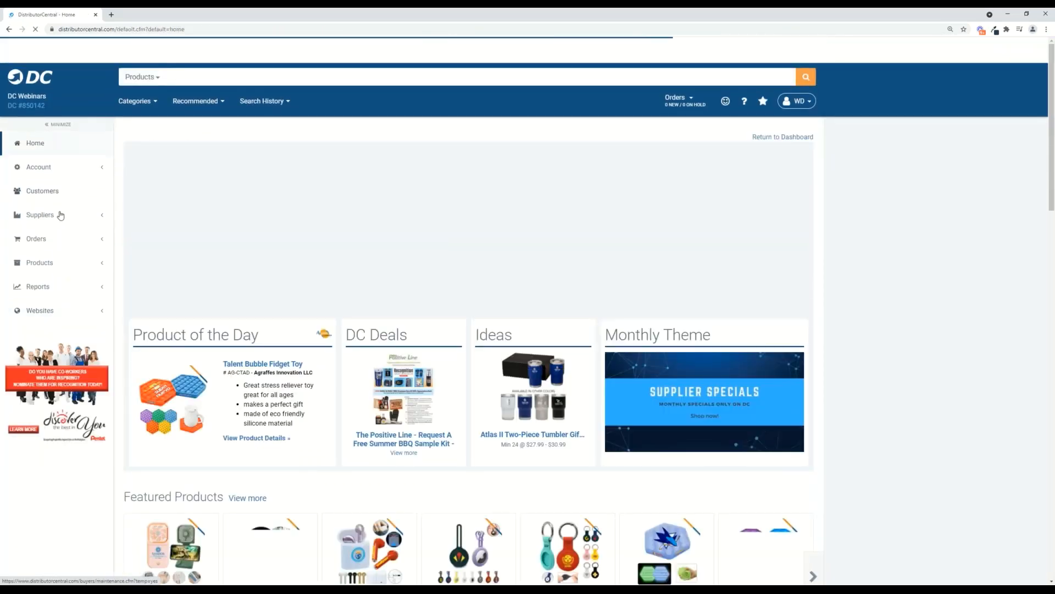
left_click(69, 265)
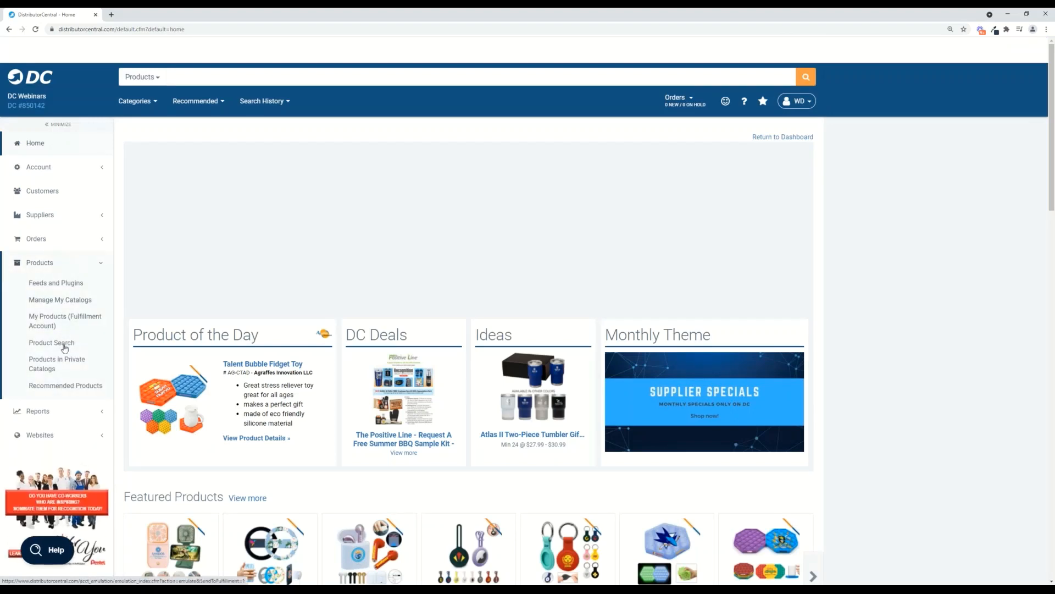
left_click(65, 264)
left_click(218, 82)
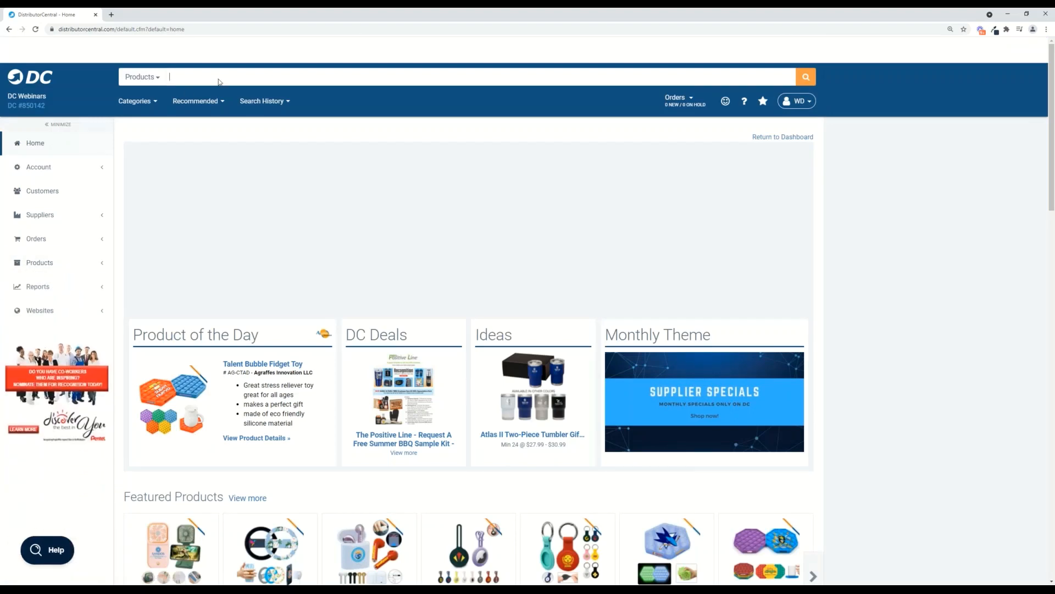
type("Tumbler")
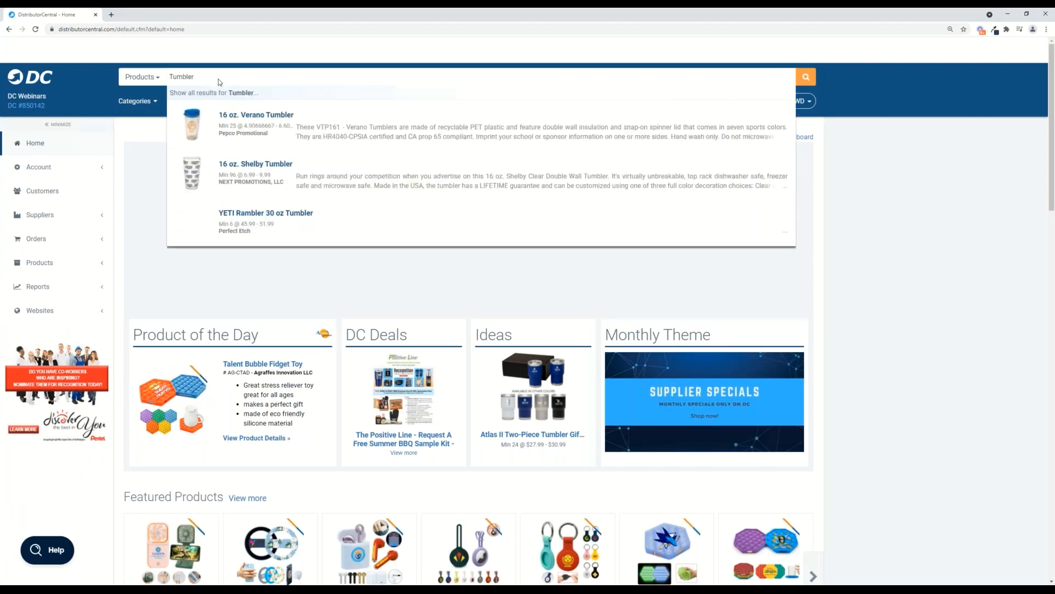
key("Return")
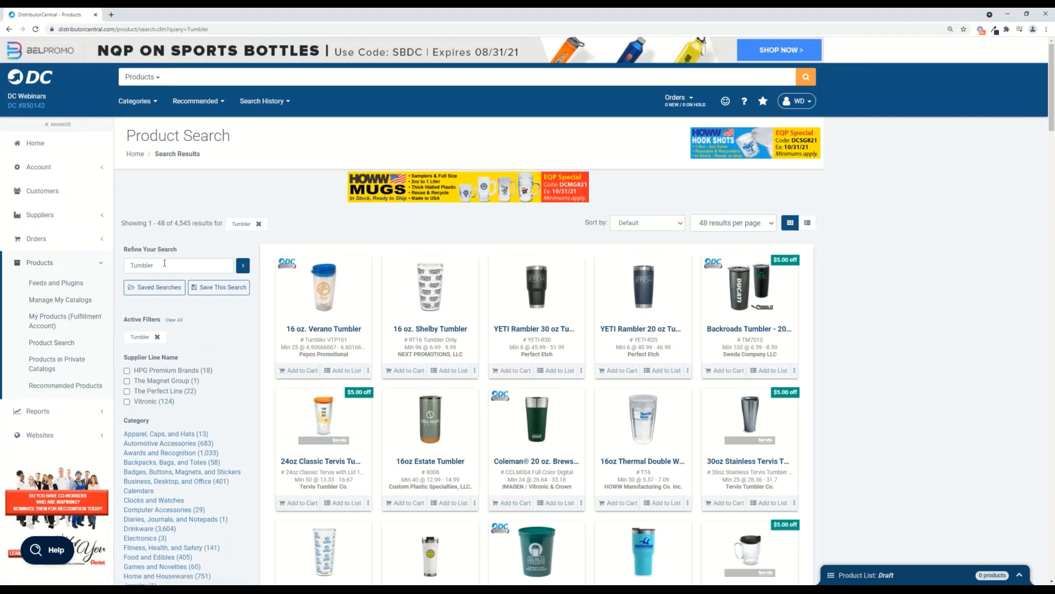
Step: Look over the active filters of the Tumbler search, and expand the Draft product list to view its actions before collapsing it
left_click_drag(123, 319, 158, 321)
scroll(158, 341, "down", 1)
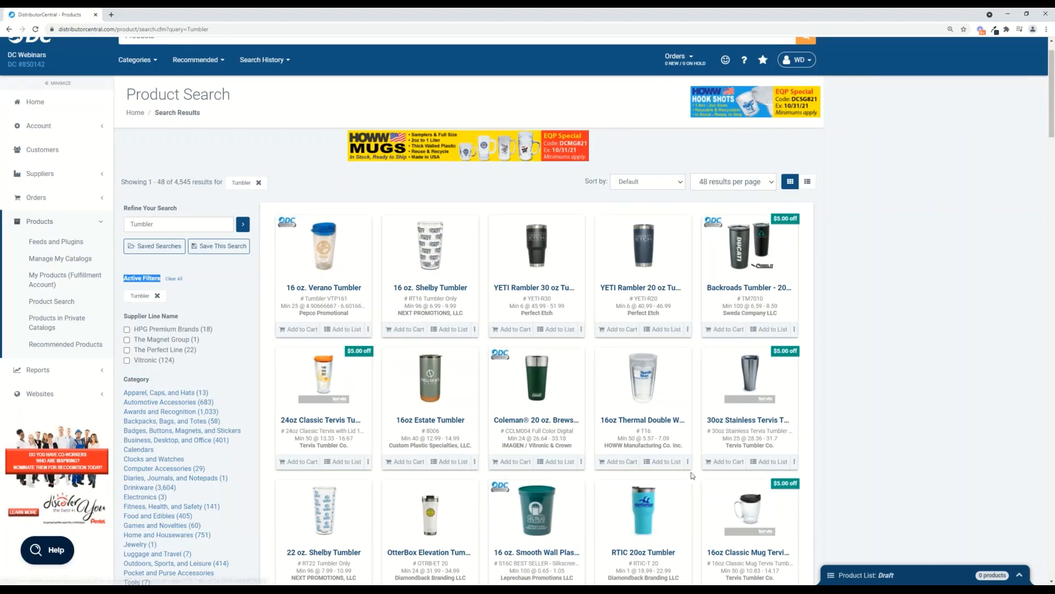
left_click(894, 578)
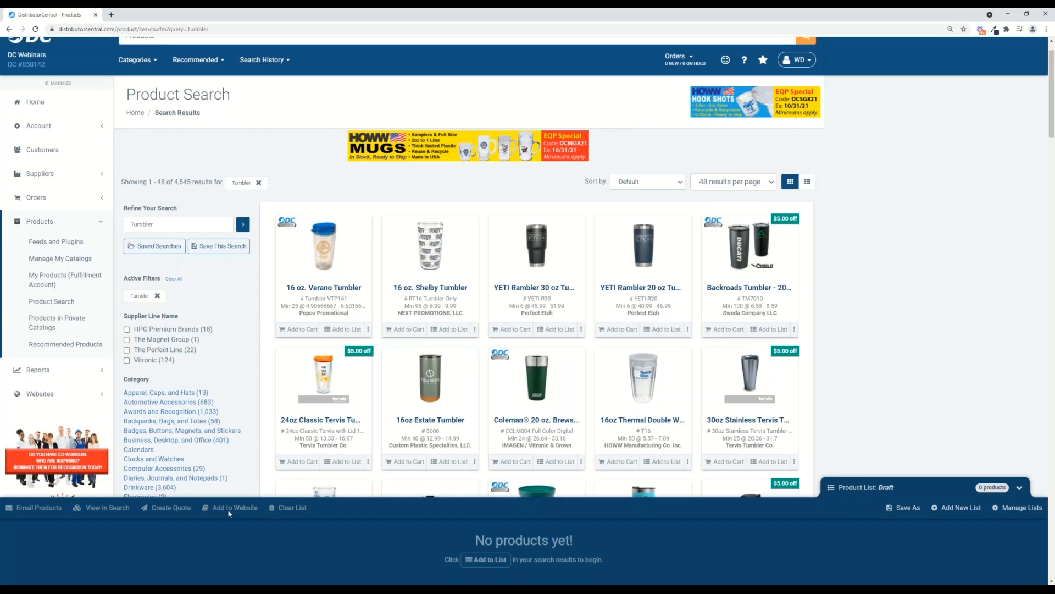
left_click(969, 493)
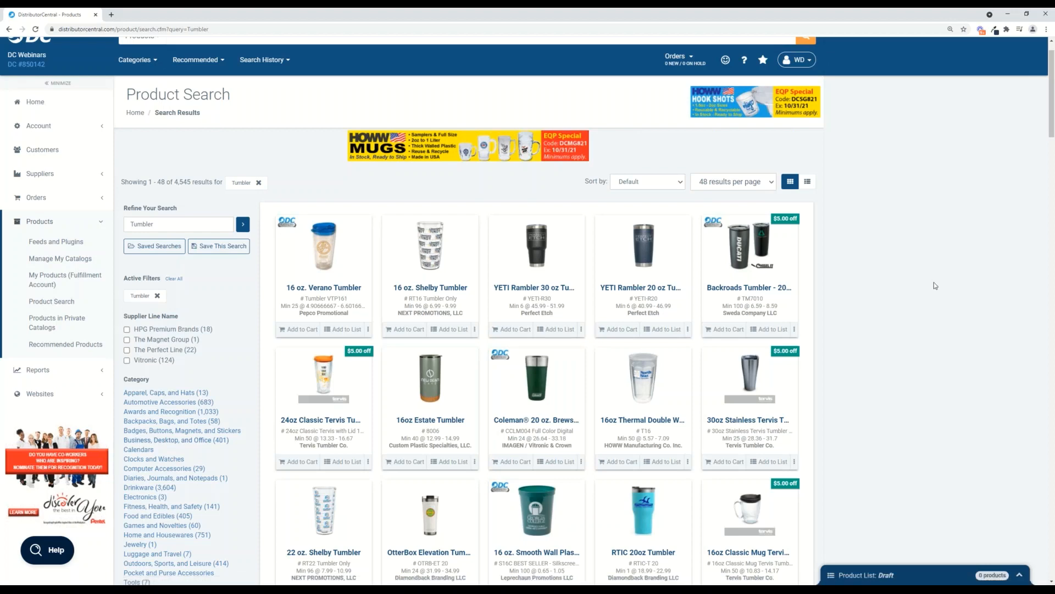
Step: Return to the home page, view the help widget's instant answers and its email and chat contact options, and close the widget
left_click(61, 102)
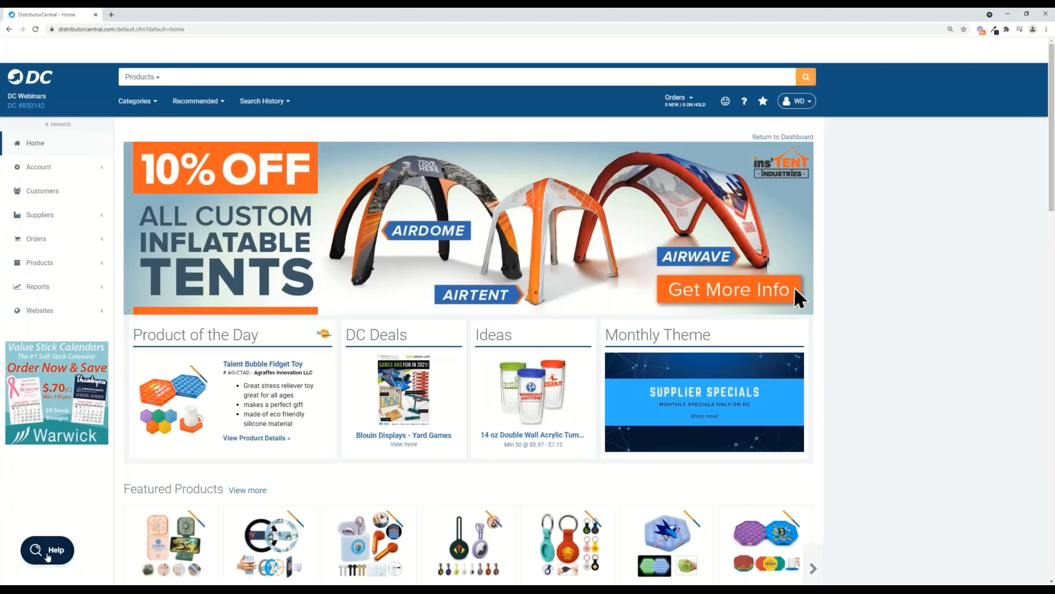
left_click(47, 554)
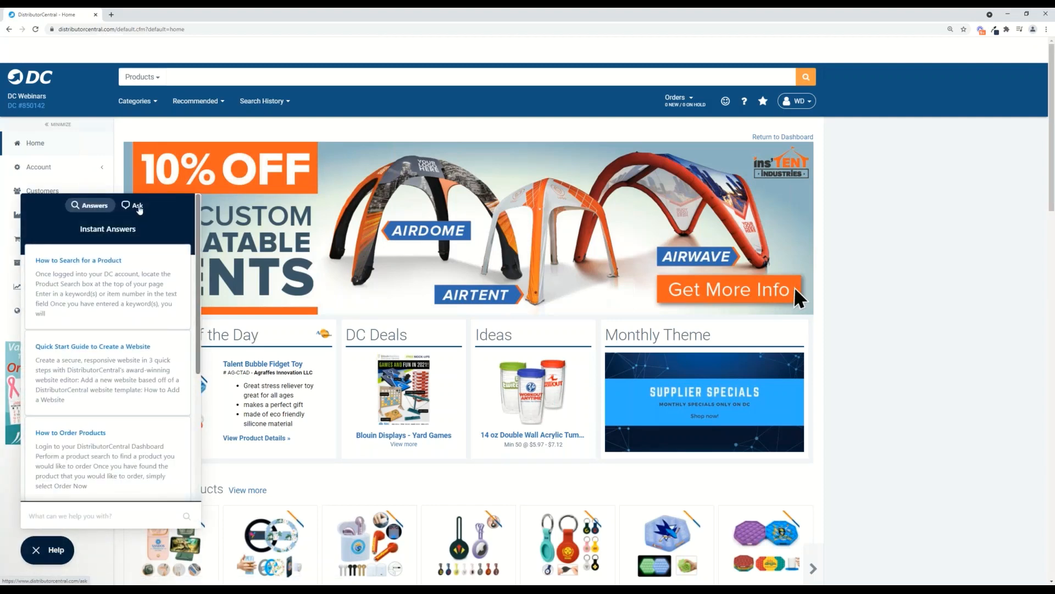
left_click(138, 207)
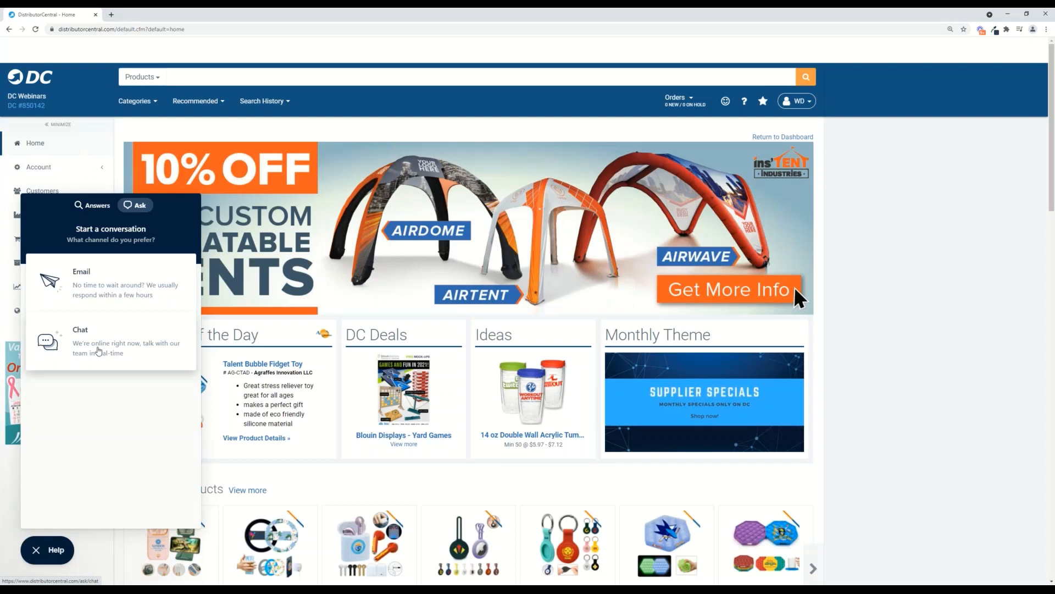
left_click(37, 550)
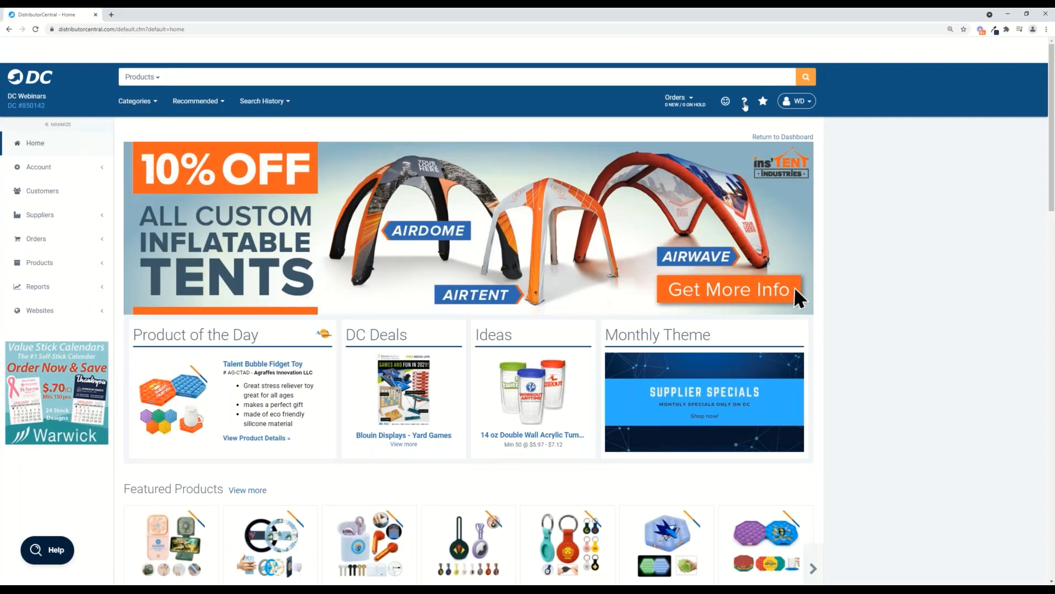
Step: Open the Training Videos page from the Help Center, look through the webinar recordings, and return to the home page with the Help Center closed
left_click(744, 102)
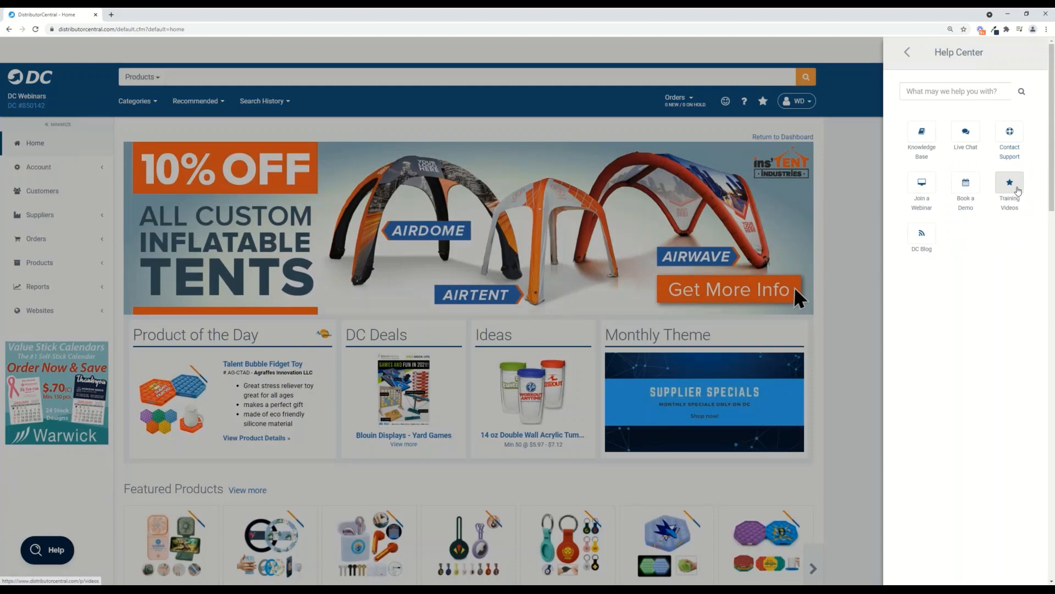
left_click(1010, 189)
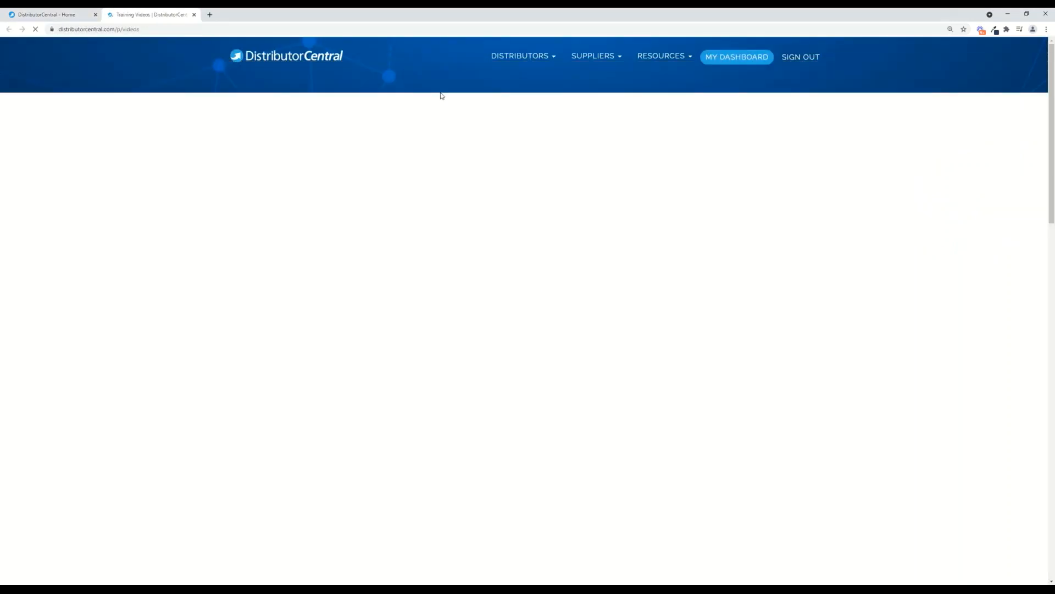
scroll(694, 186, "down", 3)
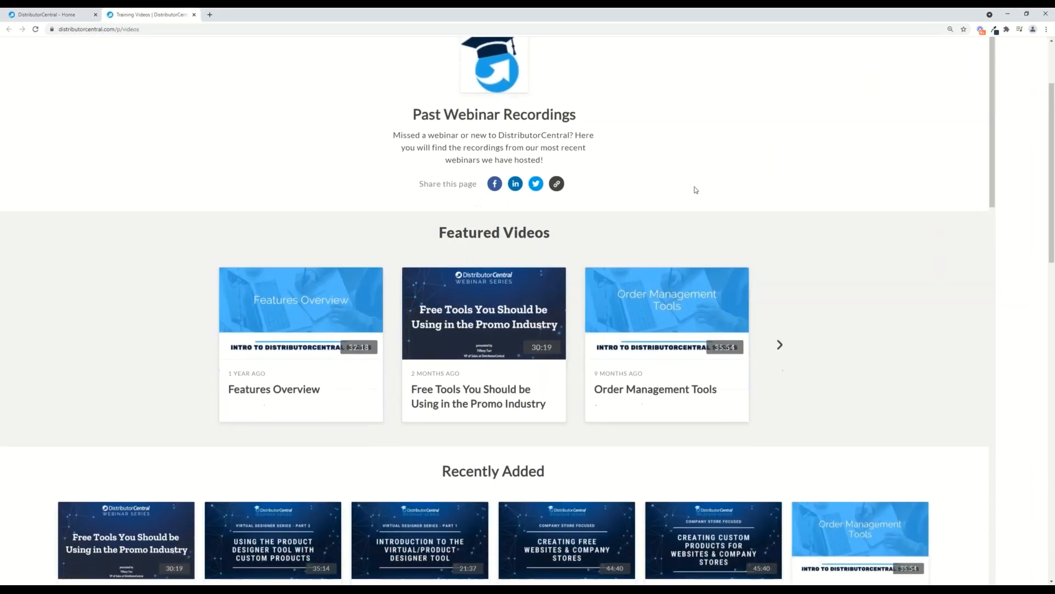
scroll(695, 190, "down", 2)
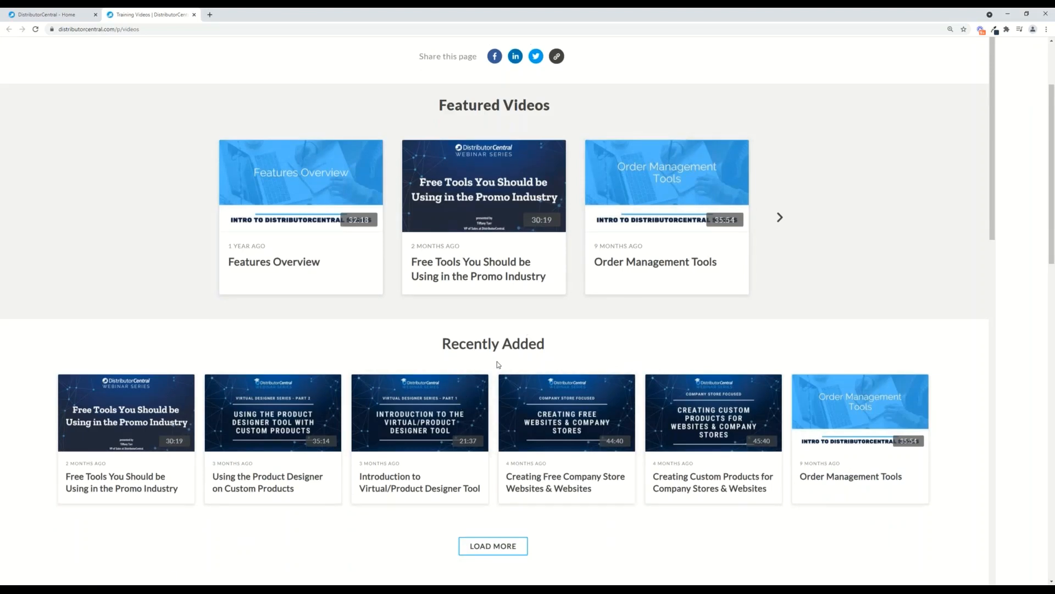
scroll(494, 275, "up", 2)
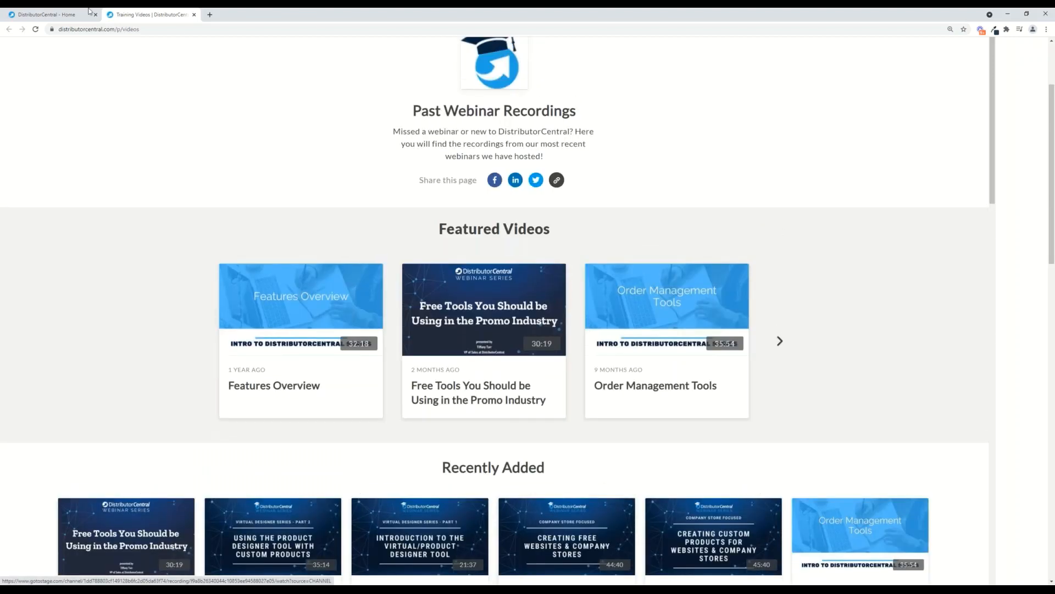
left_click(53, 12)
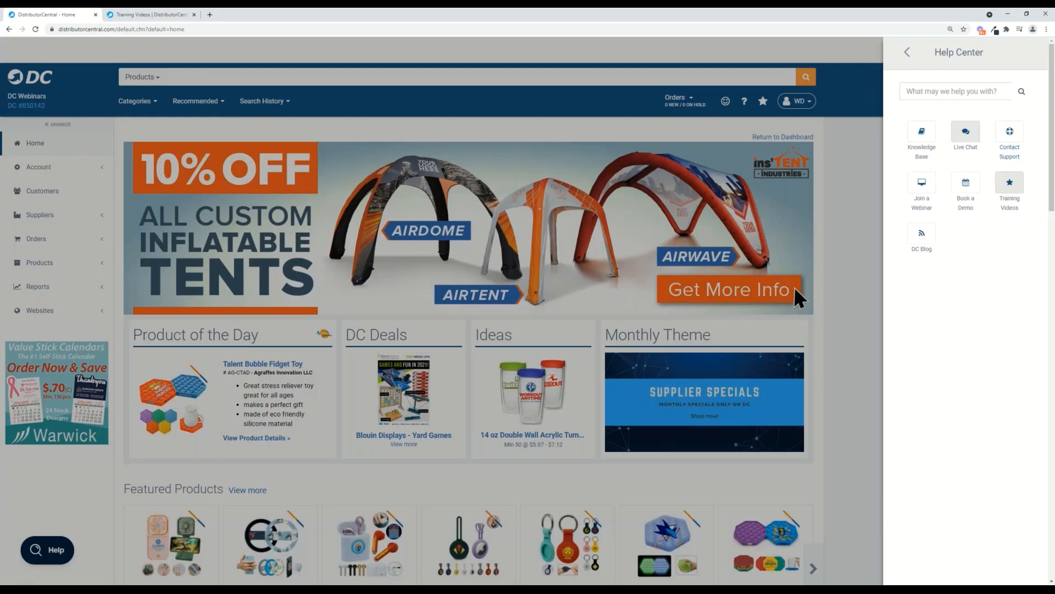
left_click(575, 128)
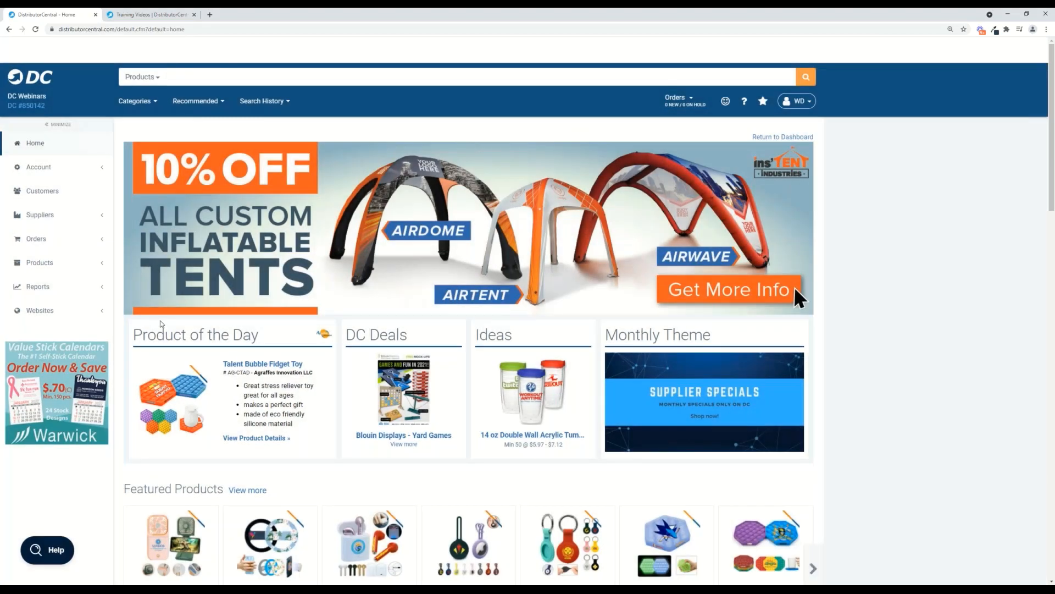